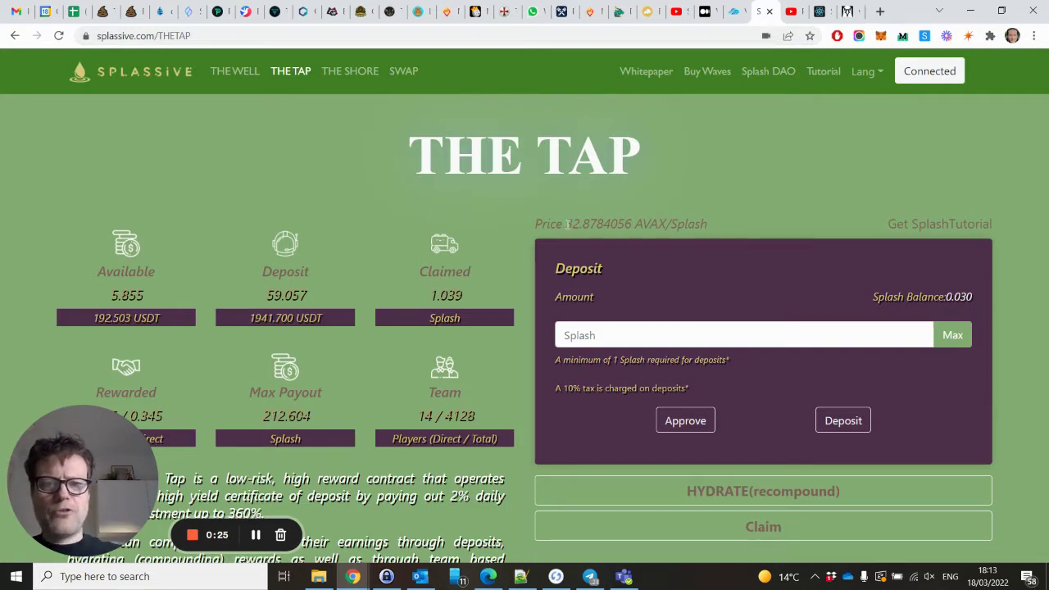
# Highlight The Tap's Splash price, then switch to the Splassive Price Tracker chart.
pyautogui.moveTo(566, 224); pyautogui.dragTo(580, 223)
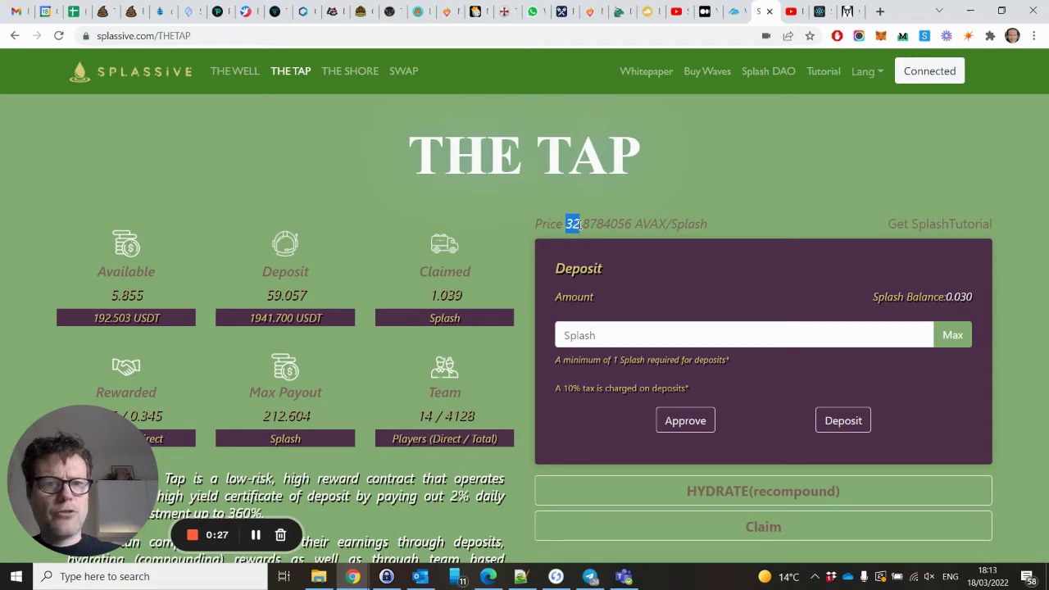
pyautogui.click(819, 13)
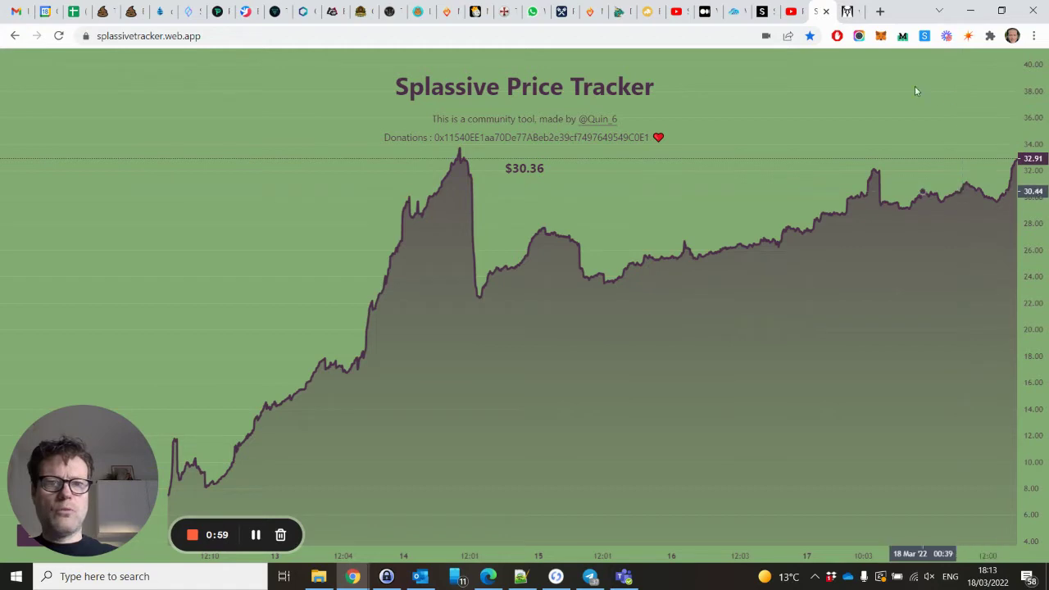
# Switch back to The Tap tab showing about 32.87 AVAX per Splash.
pyautogui.click(762, 13)
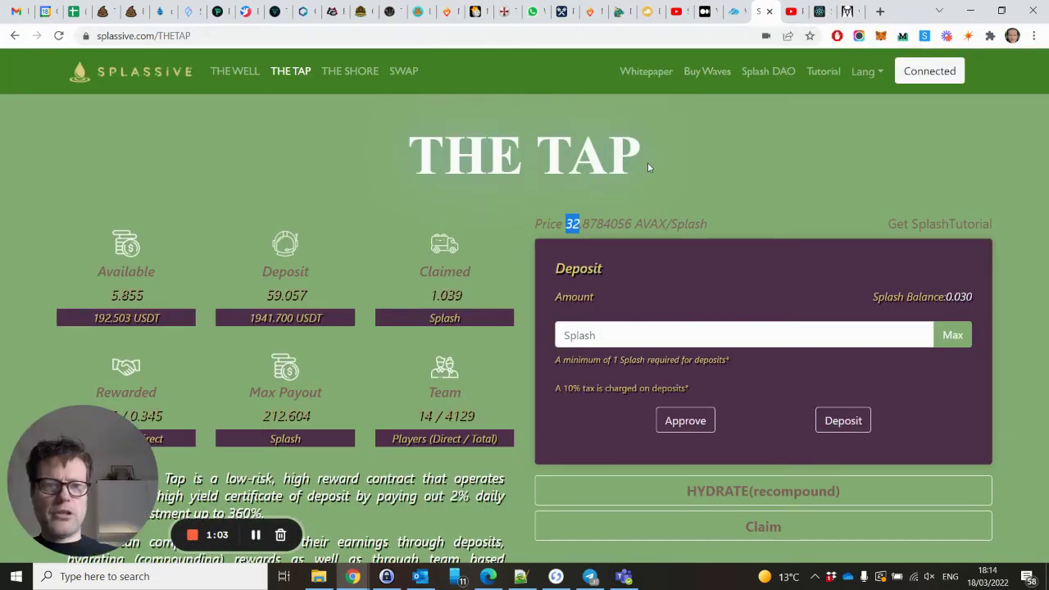
pyautogui.scroll(-2, 734, 185)
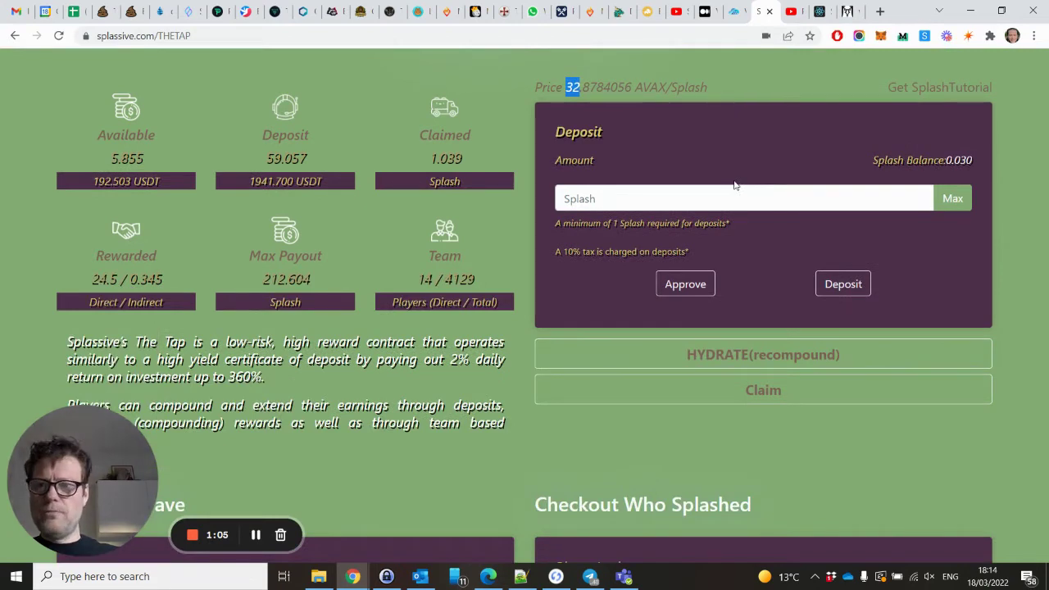
pyautogui.scroll(1, 734, 185)
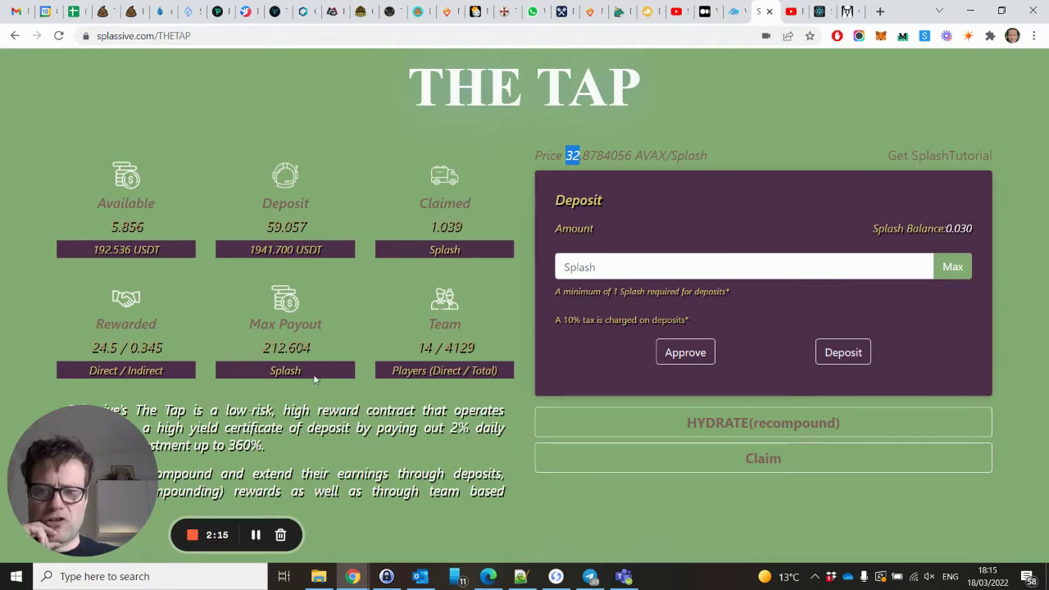
pyautogui.scroll(-2, 239, 444)
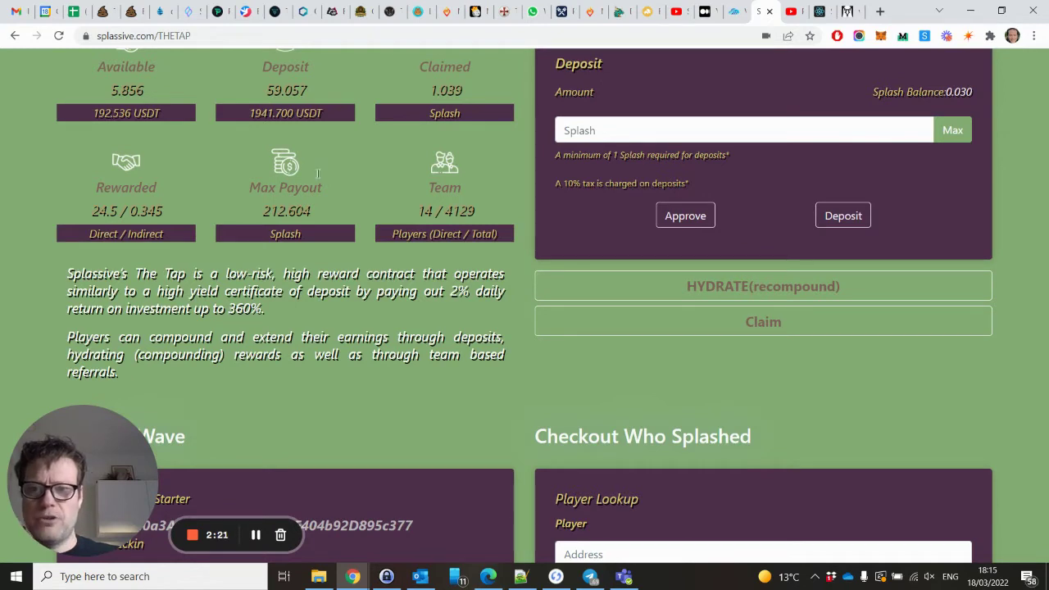
pyautogui.scroll(1, 286, 238)
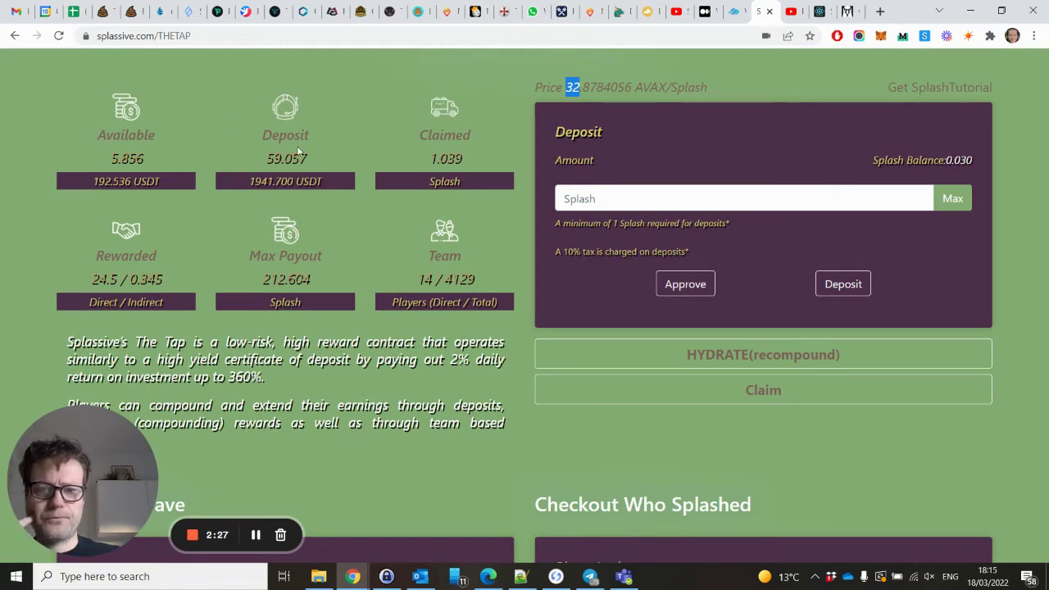
pyautogui.doubleClick(424, 279)
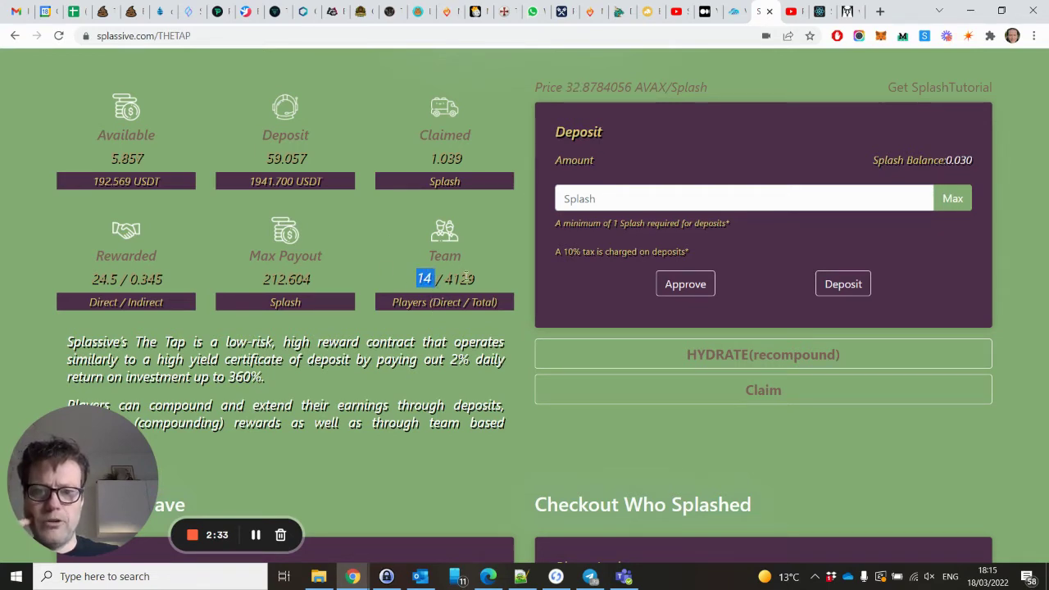
pyautogui.moveTo(444, 279); pyautogui.dragTo(474, 282)
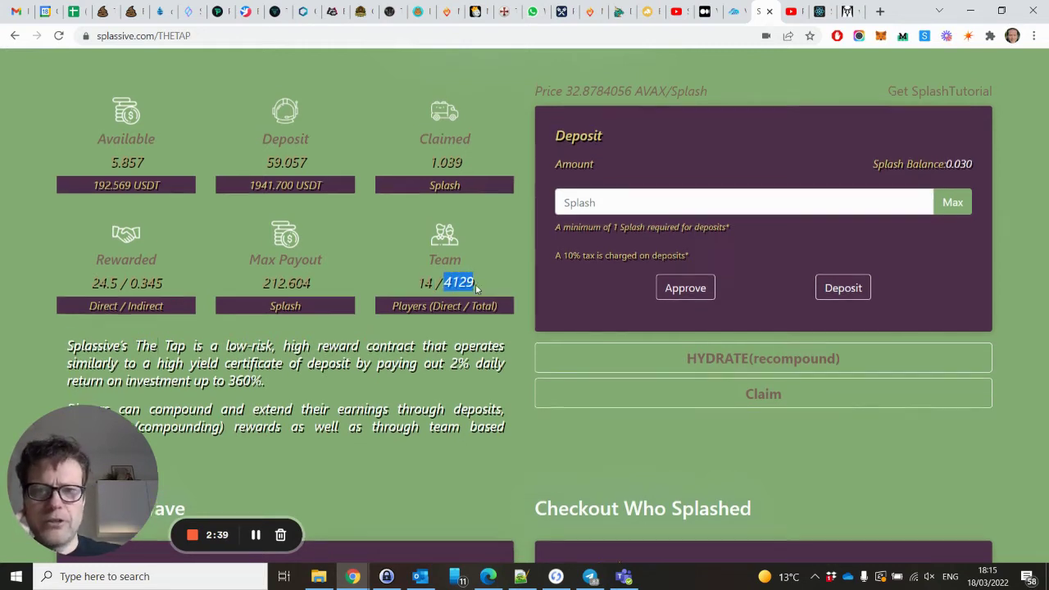
pyautogui.scroll(2, 476, 289)
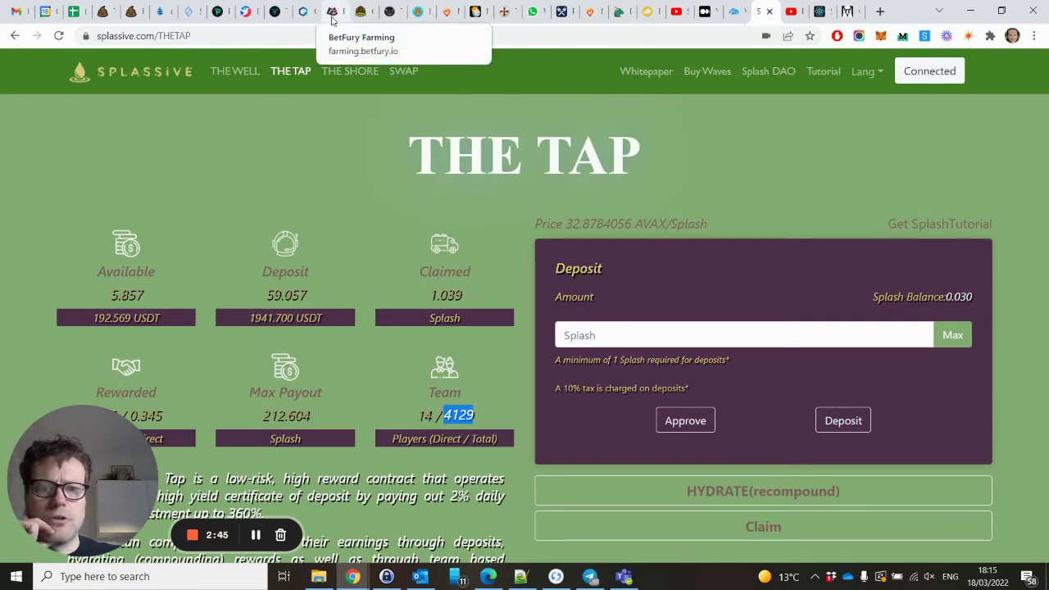
# Go to The Well page and look over its sell panel.
pyautogui.click(254, 78)
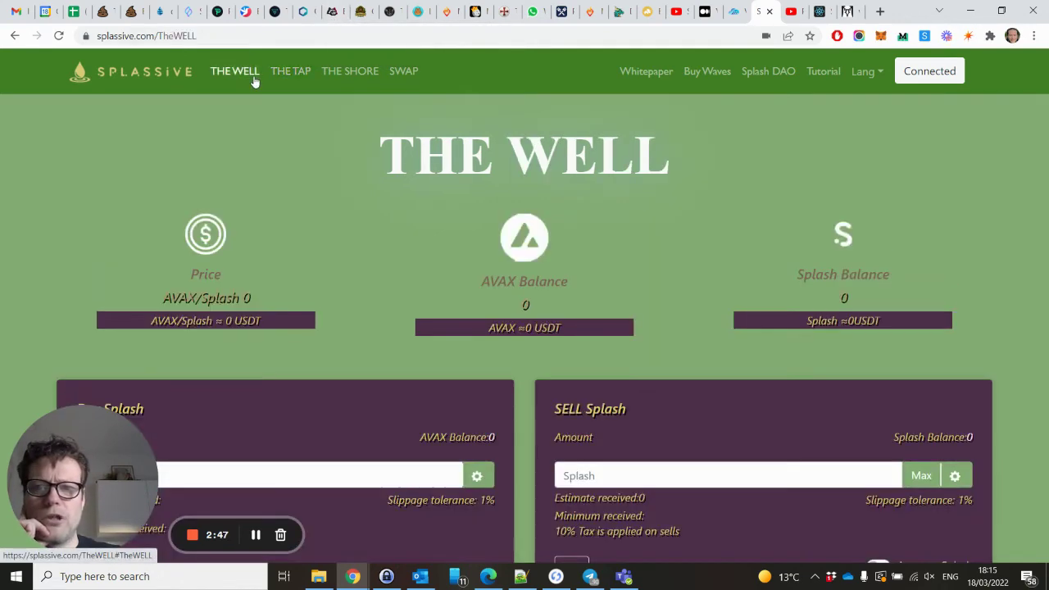
pyautogui.scroll(-3, 385, 146)
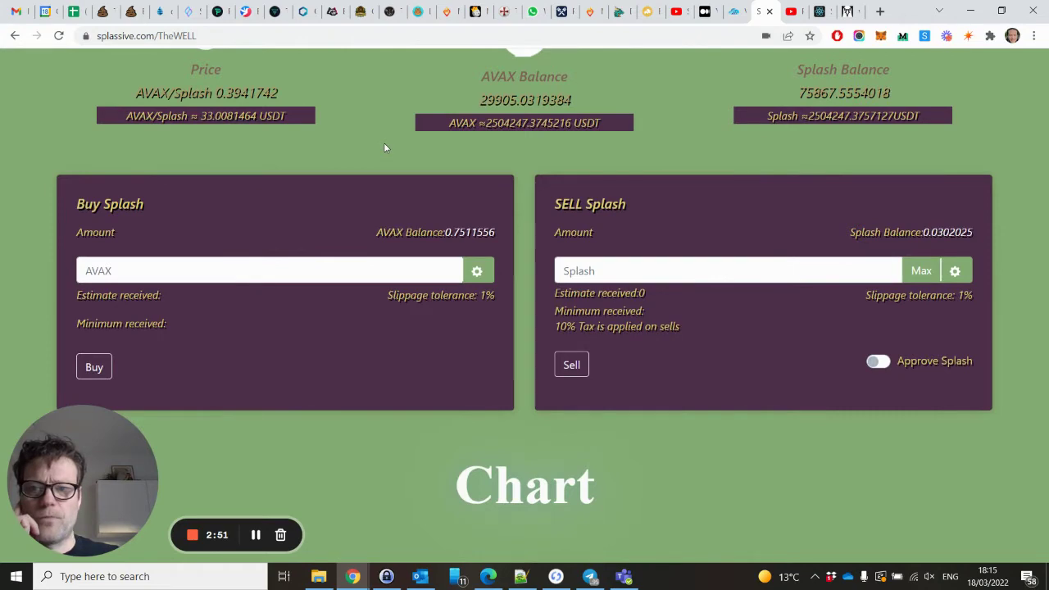
pyautogui.scroll(3, 384, 147)
pyautogui.scroll(-3, 383, 146)
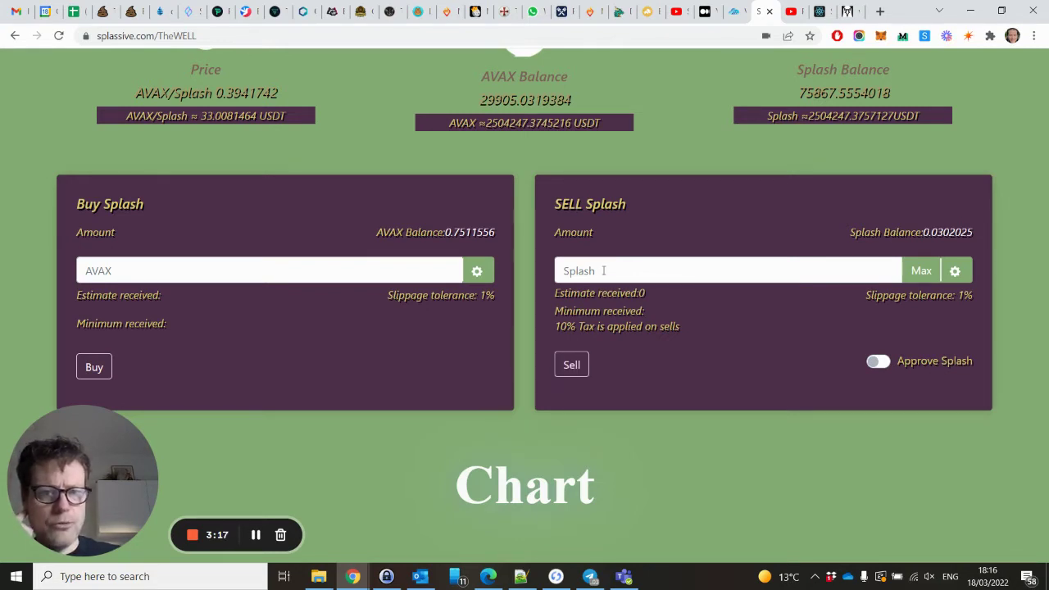
# Enter 6 Splash to sell and note the 10% sell tax and 2.1070902 AVAX estimate.
pyautogui.click(603, 270)
pyautogui.write('6')
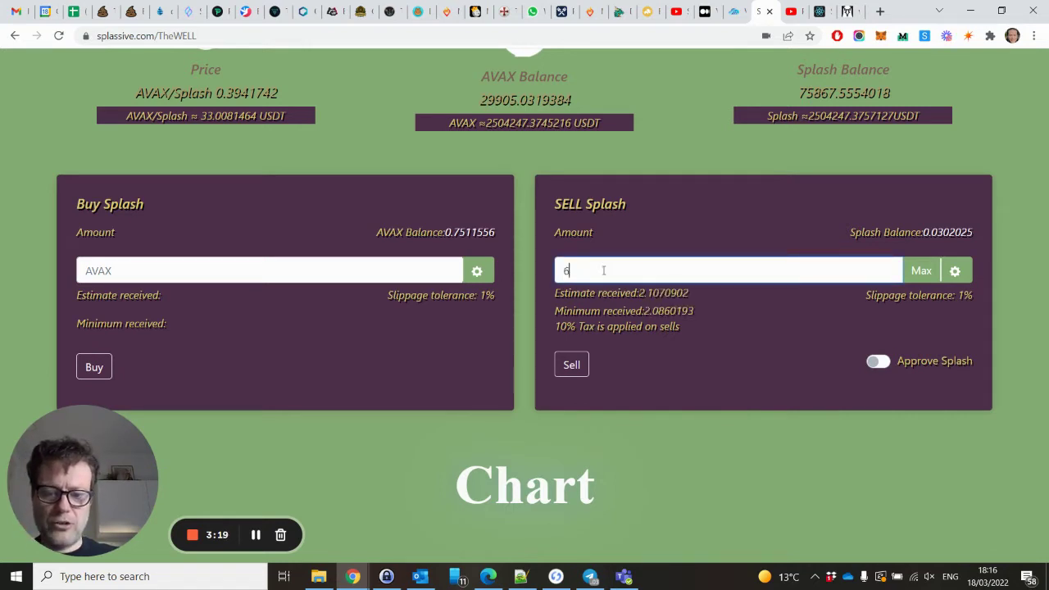
pyautogui.write('.5')
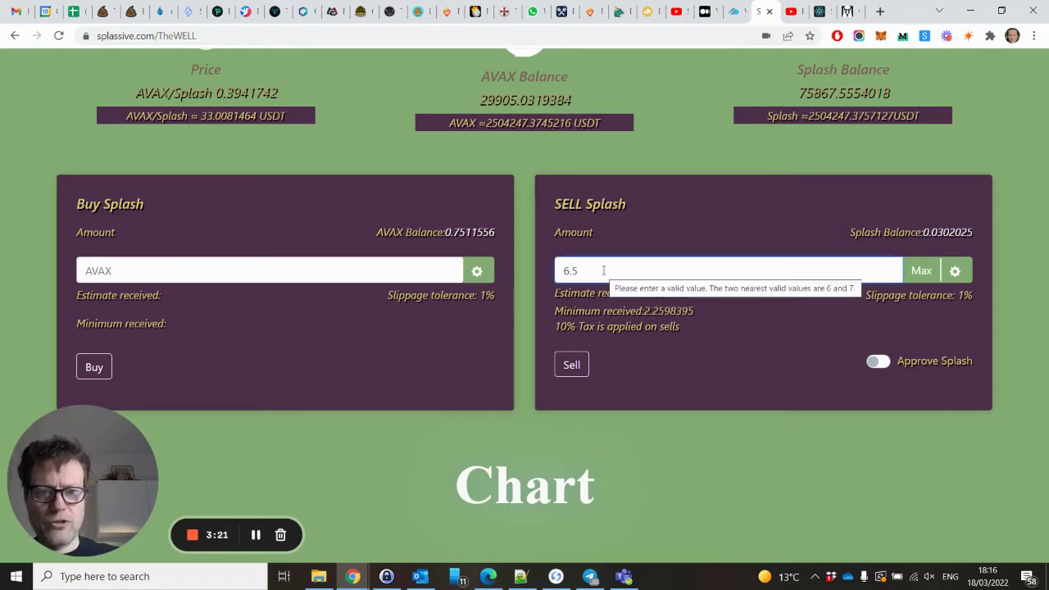
pyautogui.press('BackSpace')
pyautogui.press('BackSpace')
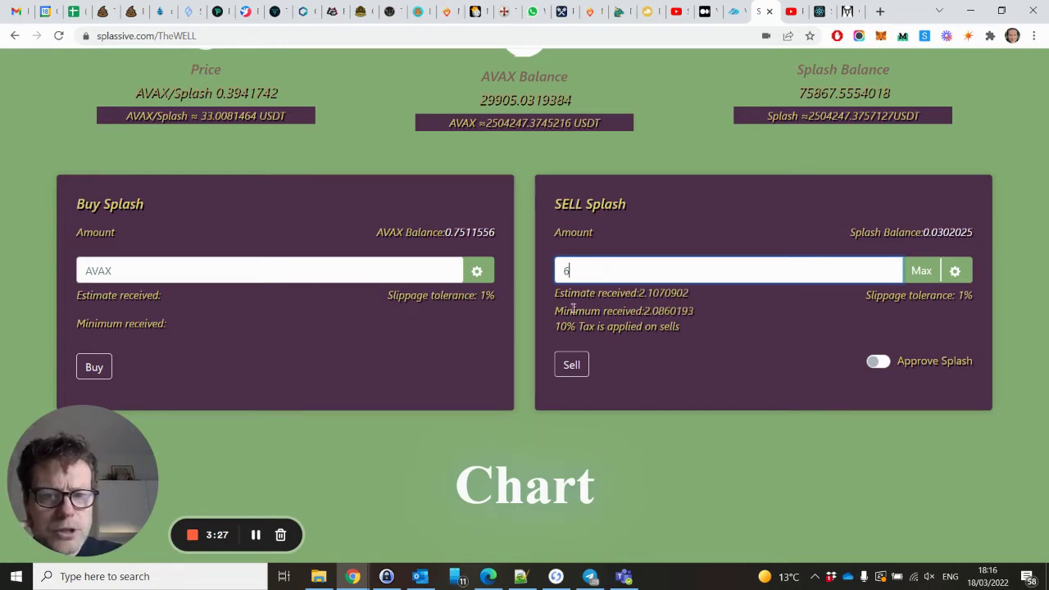
pyautogui.moveTo(555, 326); pyautogui.dragTo(682, 326)
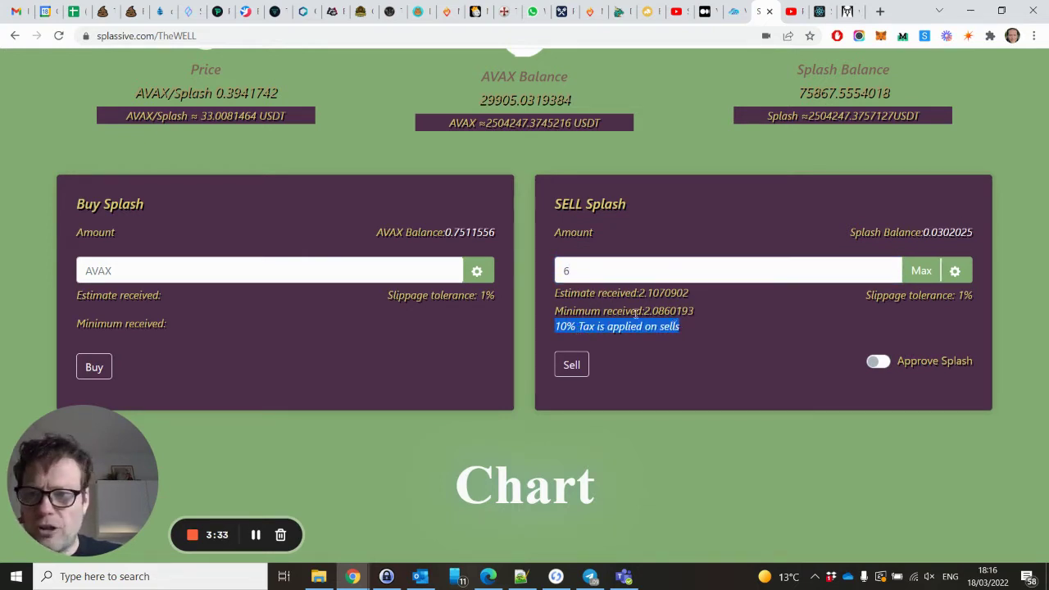
pyautogui.scroll(1, 509, 284)
pyautogui.scroll(3, 509, 284)
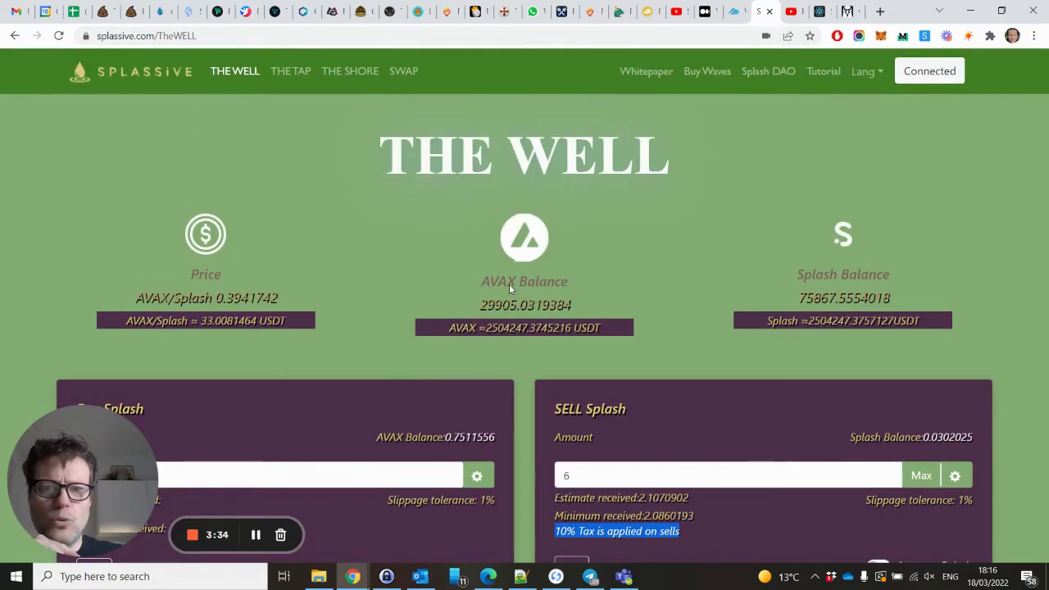
# Return to The Tap and note the 10% tax on deposits.
pyautogui.click(290, 70)
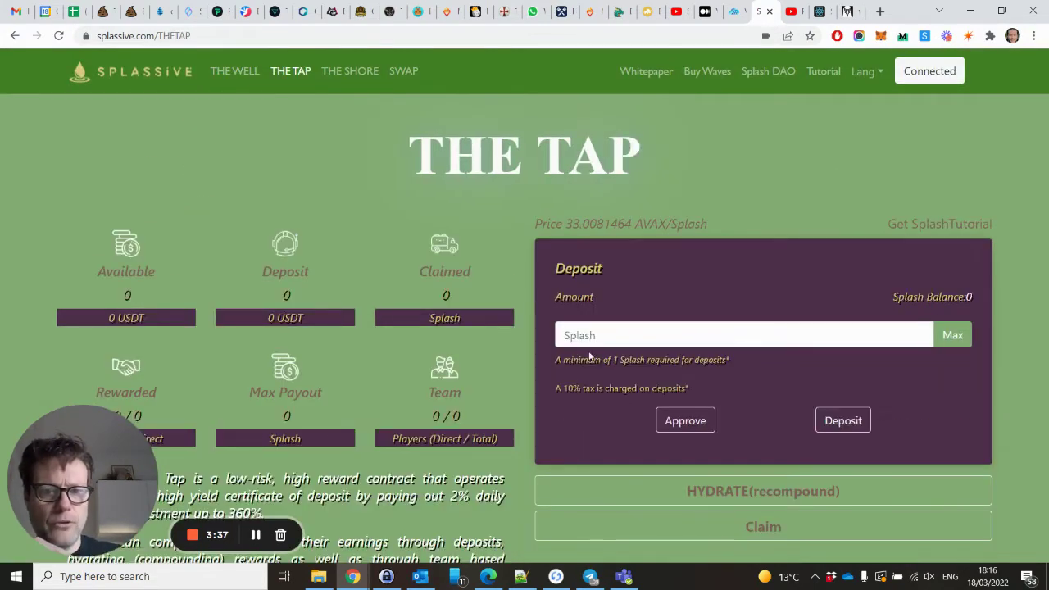
pyautogui.moveTo(553, 388); pyautogui.dragTo(694, 395)
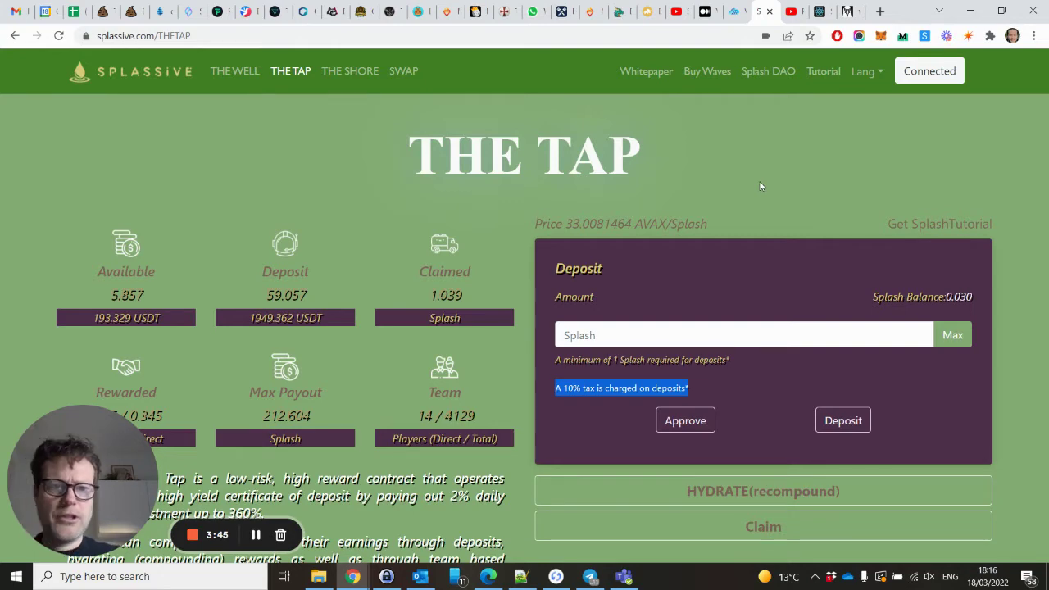
pyautogui.scroll(-2, 758, 186)
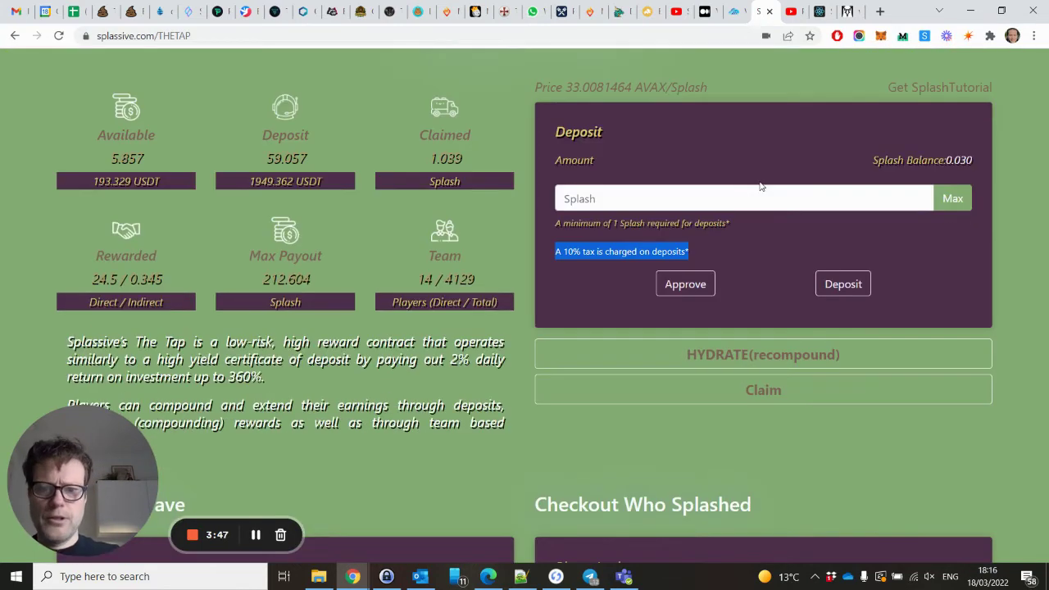
pyautogui.scroll(-2, 758, 186)
pyautogui.scroll(-3, 761, 187)
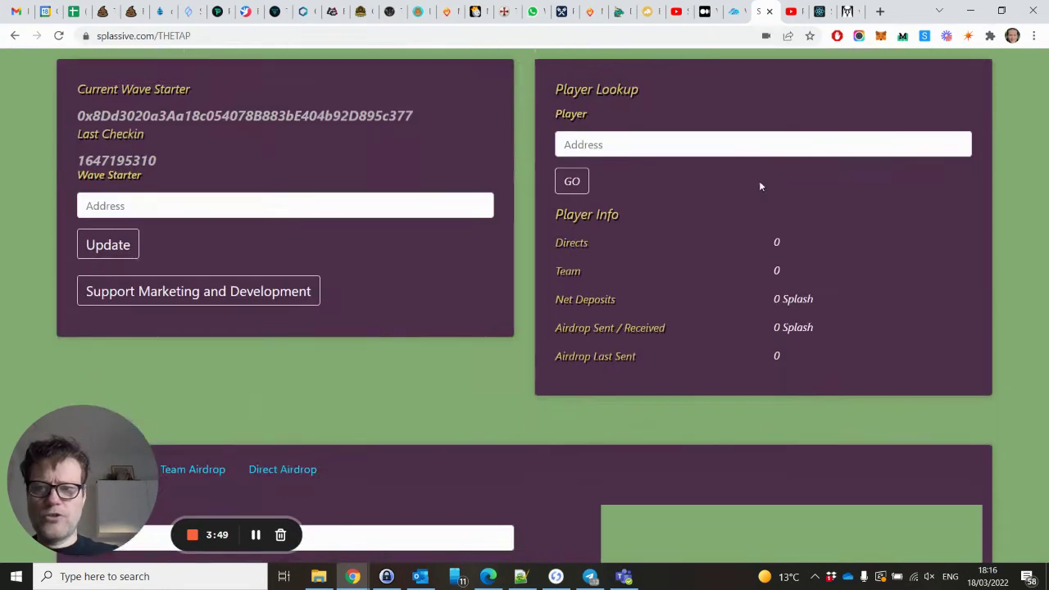
pyautogui.scroll(1, 760, 186)
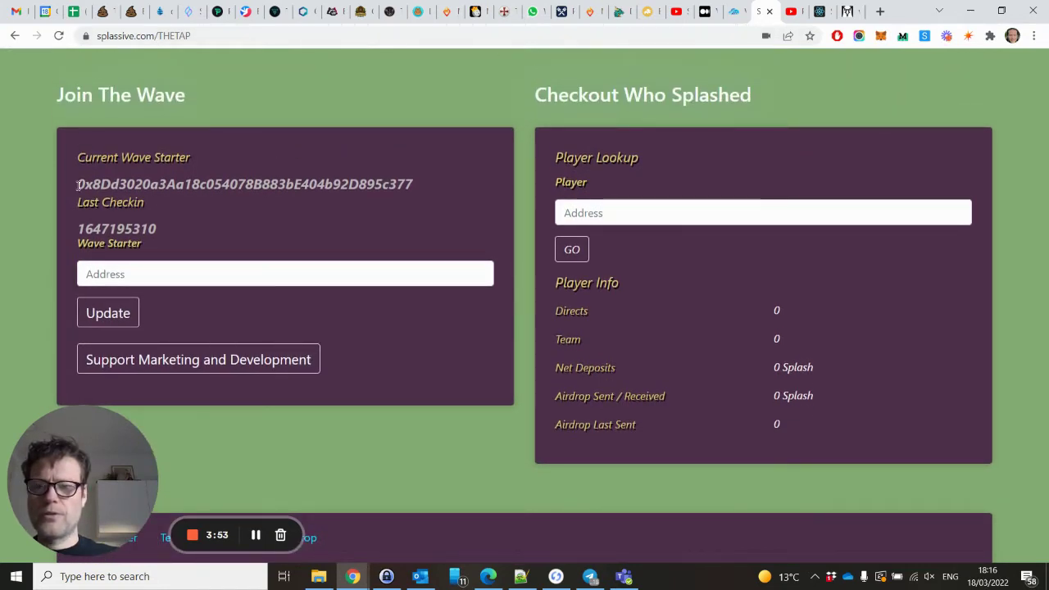
# Review the current wave starter address in Join The Wave and select the Wave Starter Address field.
pyautogui.moveTo(78, 185); pyautogui.dragTo(429, 187)
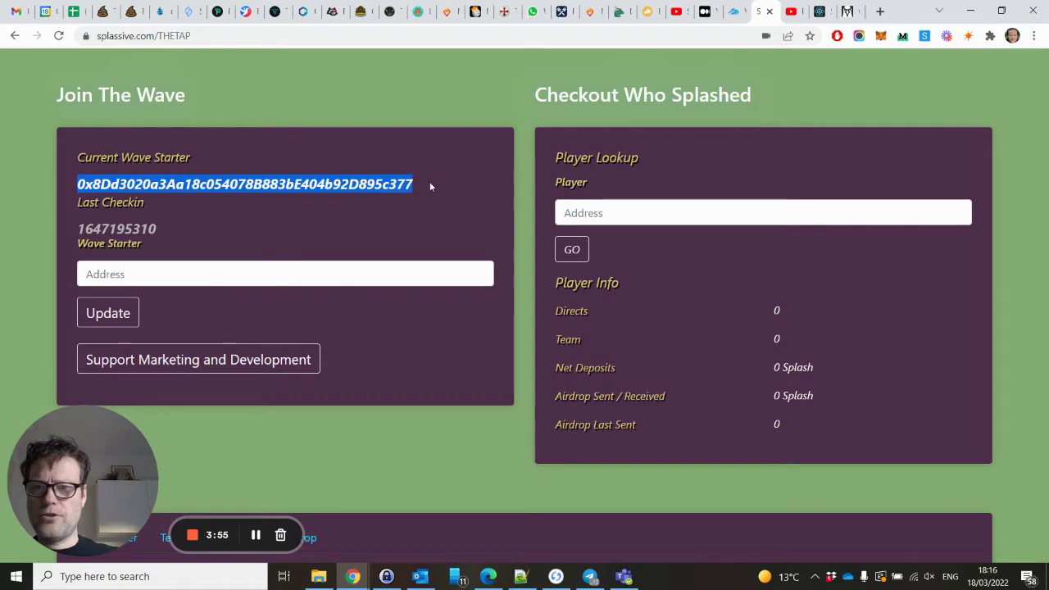
pyautogui.click(334, 219)
pyautogui.scroll(3, 333, 221)
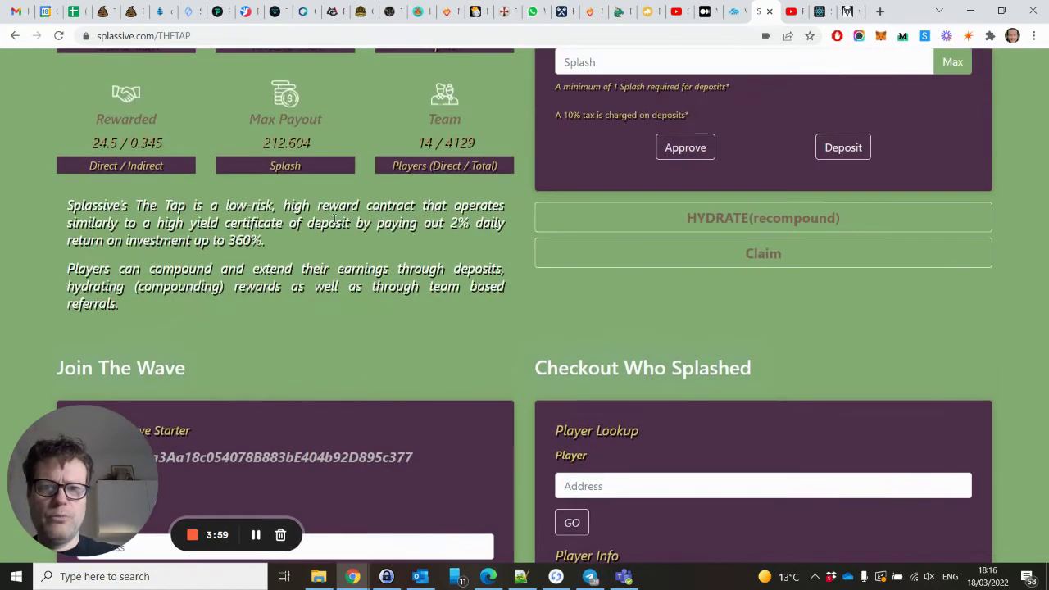
pyautogui.scroll(-4, 333, 221)
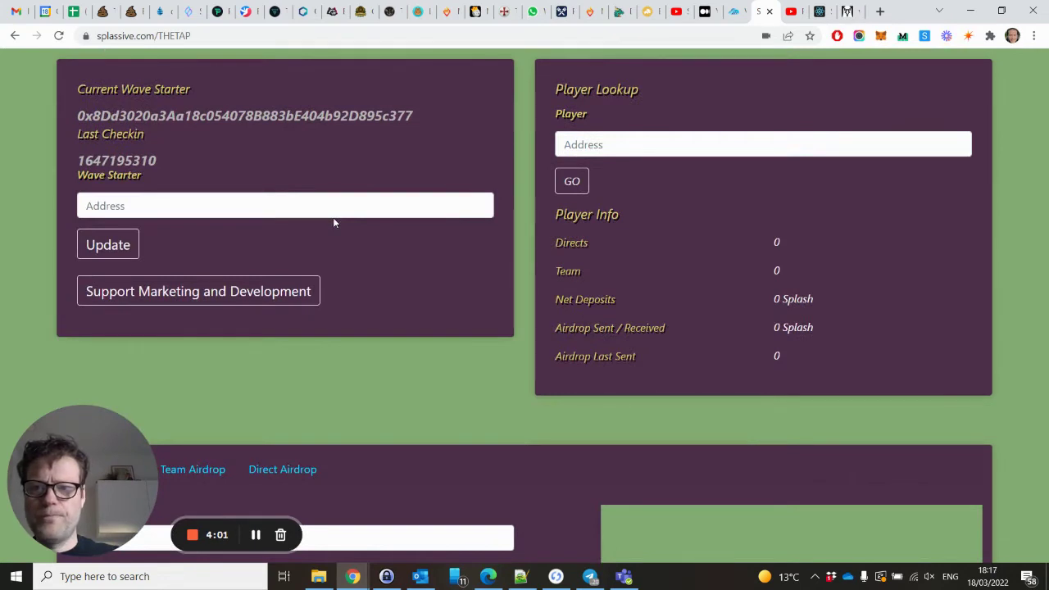
pyautogui.click(133, 204)
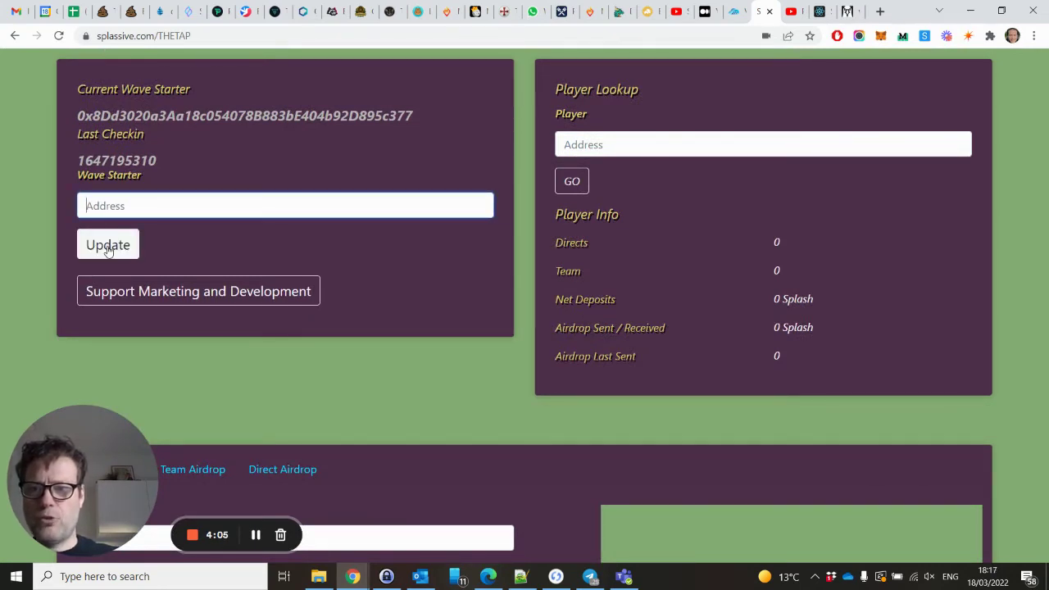
# Copy the wallet's account address from MetaMask and paste it as the wave starter.
pyautogui.click(880, 37)
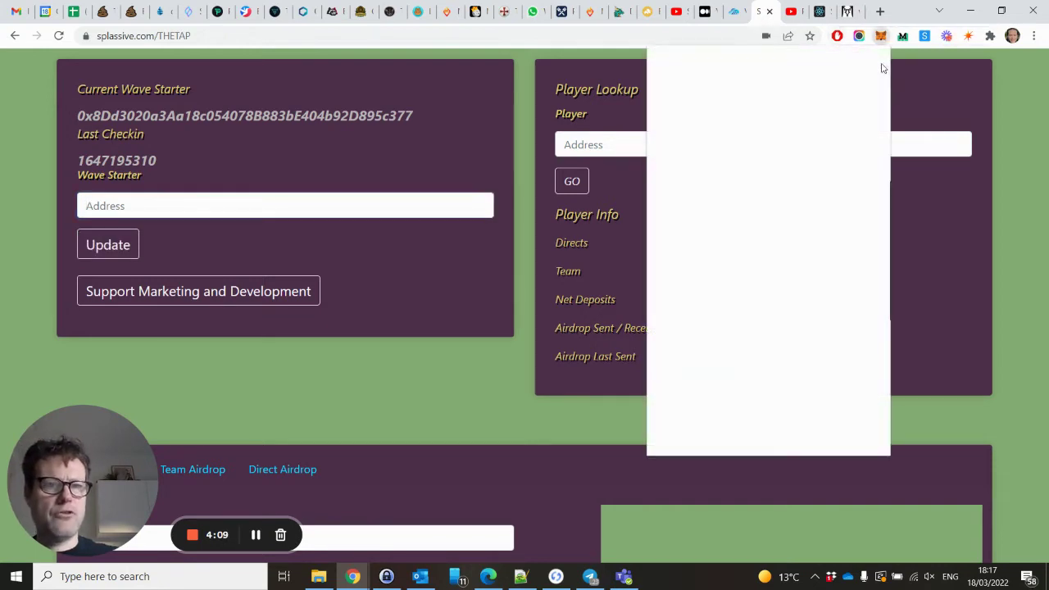
pyautogui.click(793, 126)
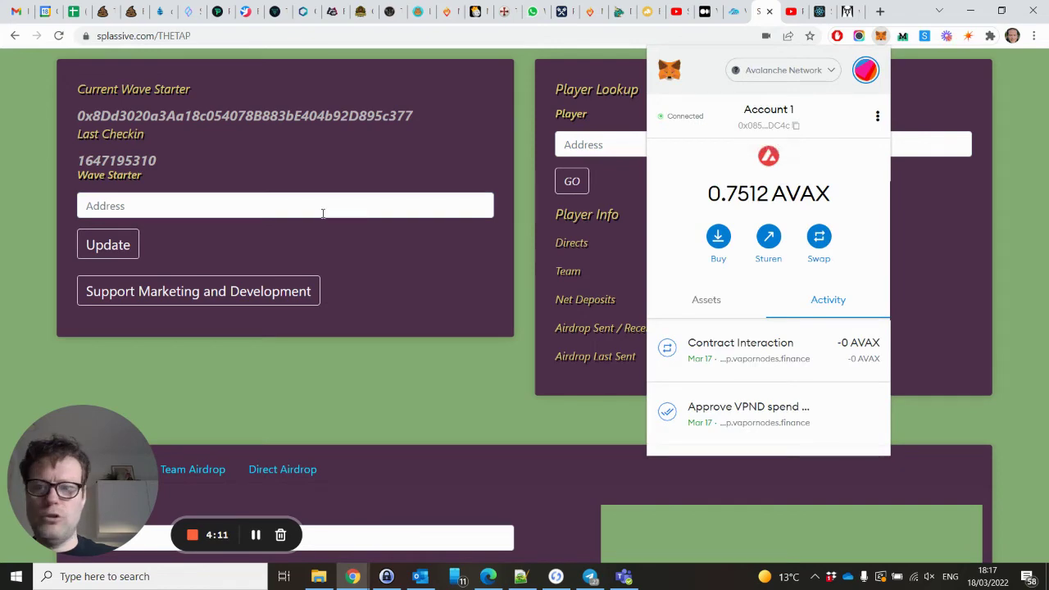
pyautogui.click(322, 206)
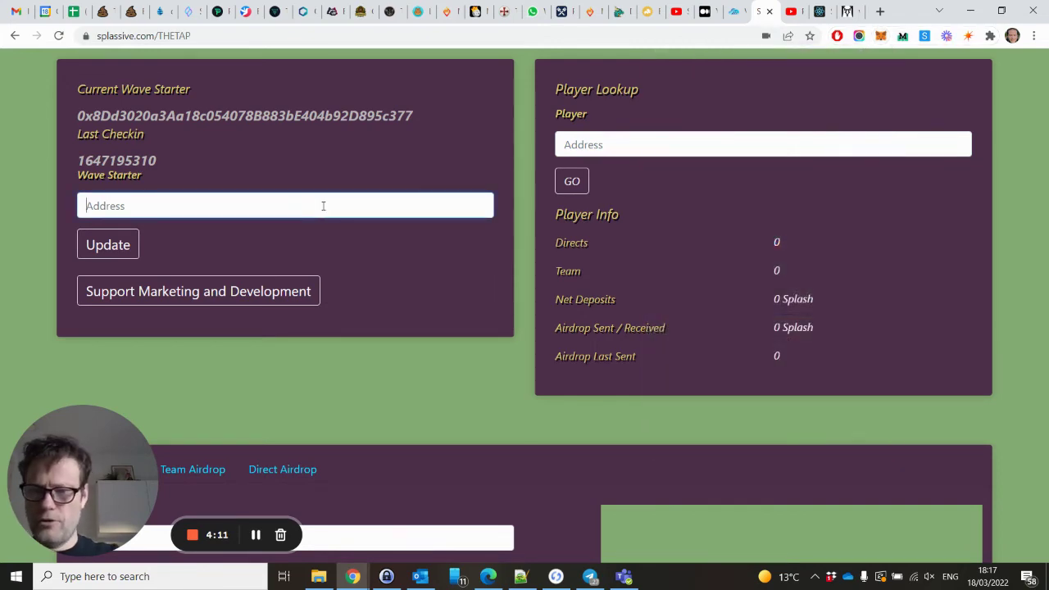
pyautogui.write('0x085e46071e7dAb2964be9Ccf44354Df600dbDC4c')
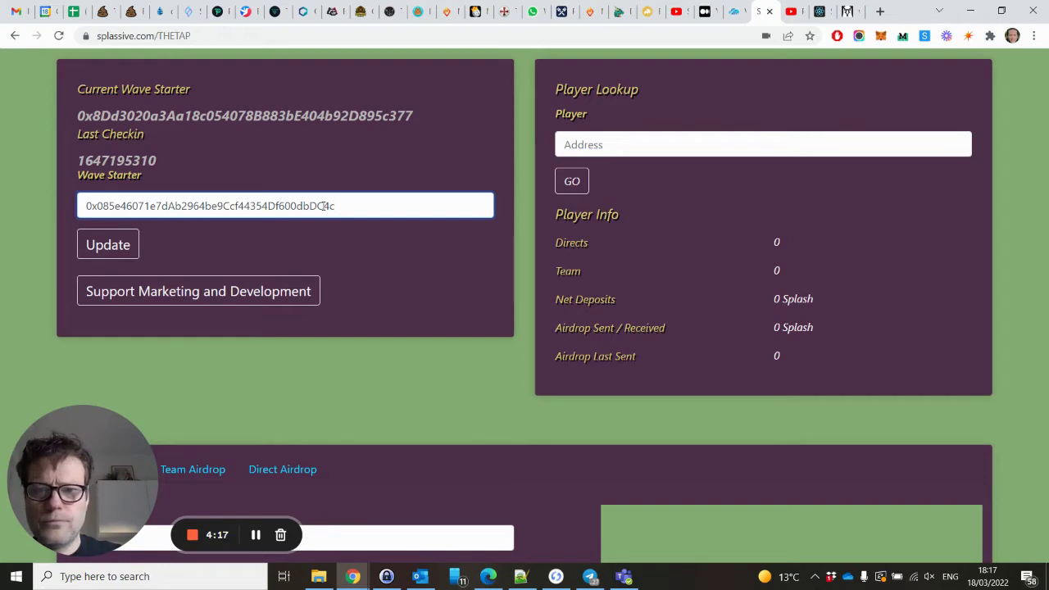
# Paste the same wallet address into the Player Lookup Address field.
pyautogui.scroll(2, 361, 201)
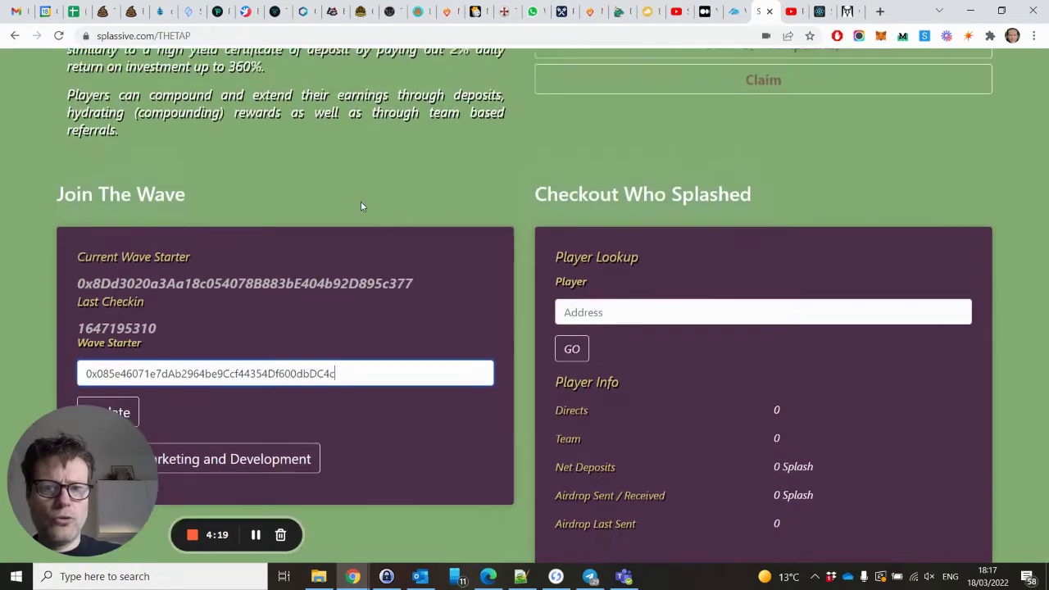
pyautogui.scroll(-2, 360, 202)
pyautogui.scroll(2, 360, 201)
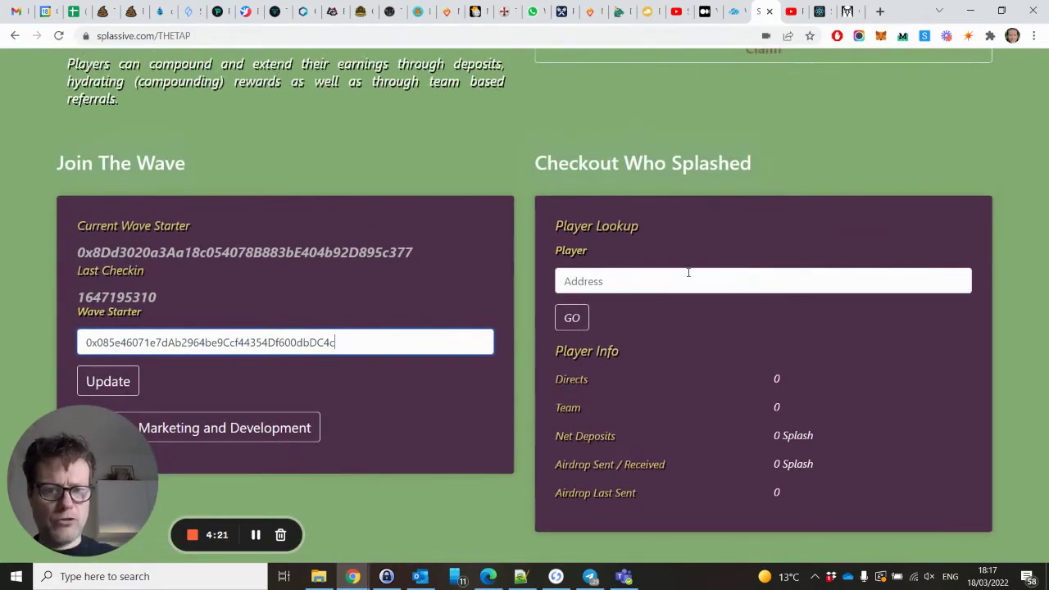
pyautogui.click(688, 272)
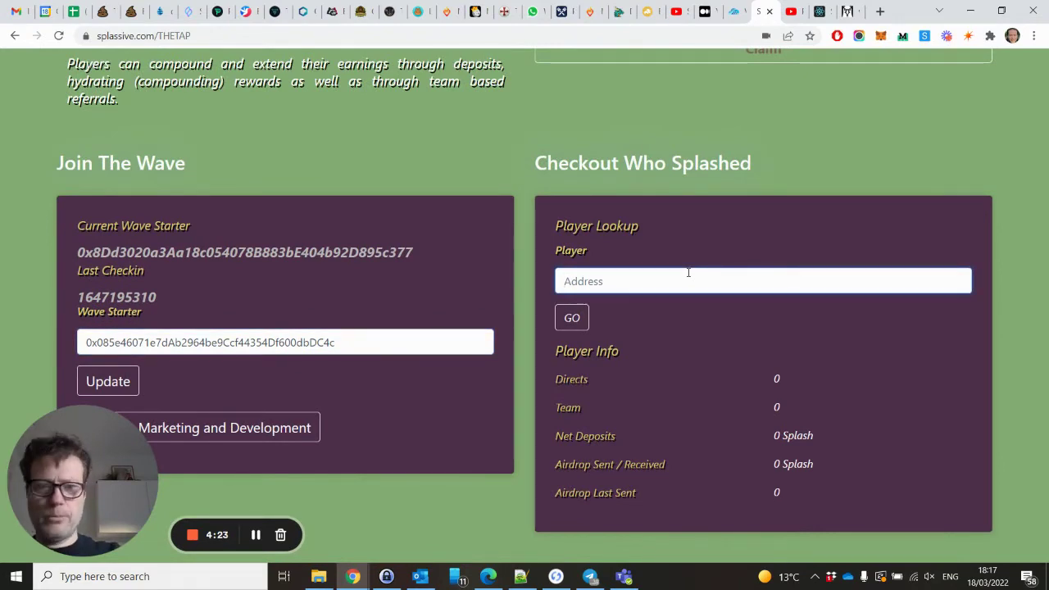
pyautogui.write('0x085e46071e7dAb2964be9Ccf44354Df600dbDC4c')
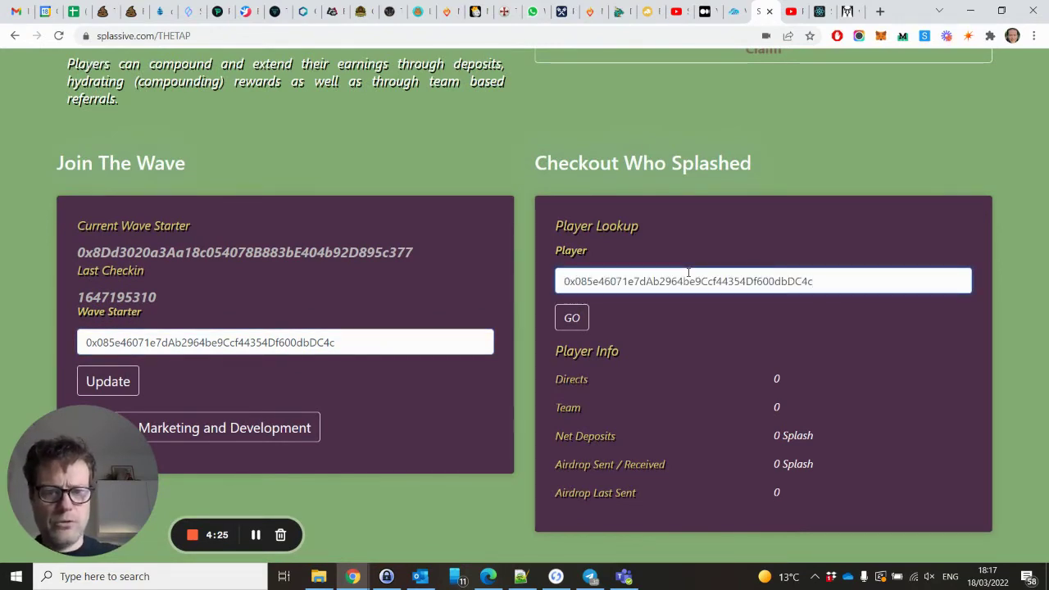
pyautogui.scroll(-2, 688, 275)
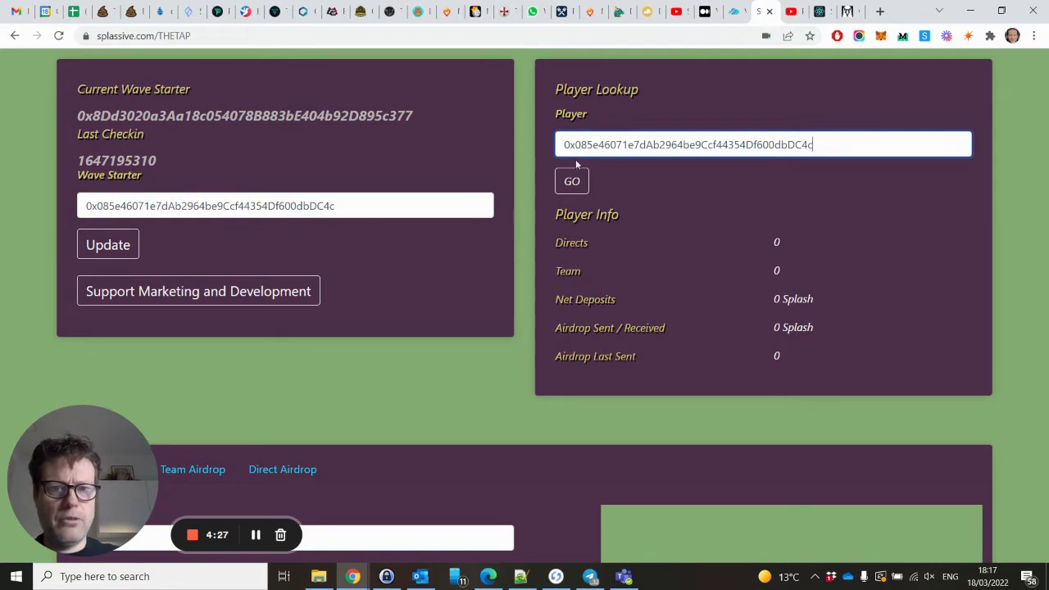
# Look up the wallet's player info and check its 14 directs and 59.057 Splash net deposits.
pyautogui.click(572, 181)
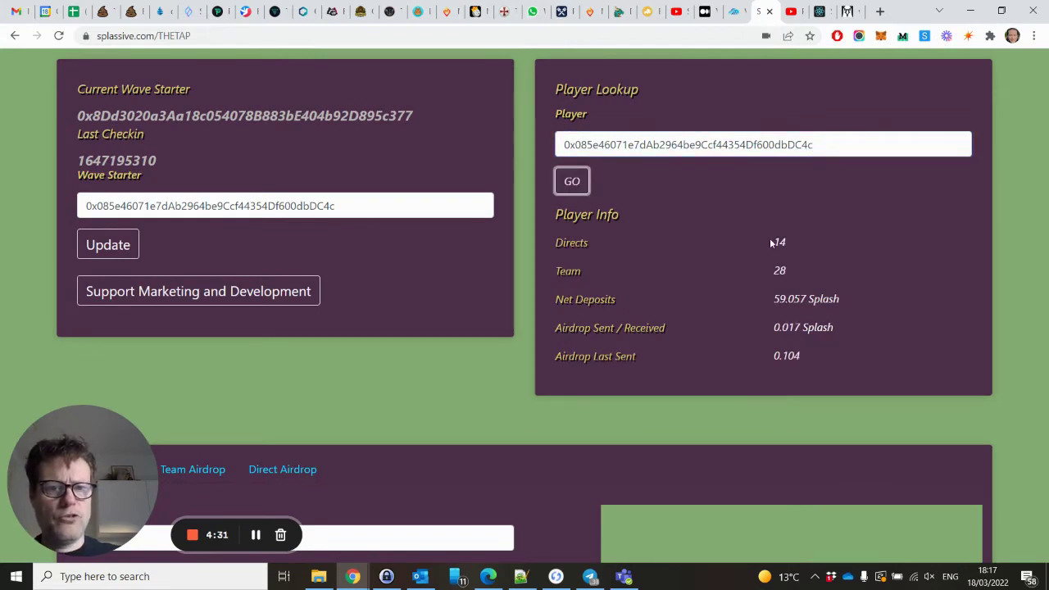
pyautogui.moveTo(772, 242); pyautogui.dragTo(796, 268)
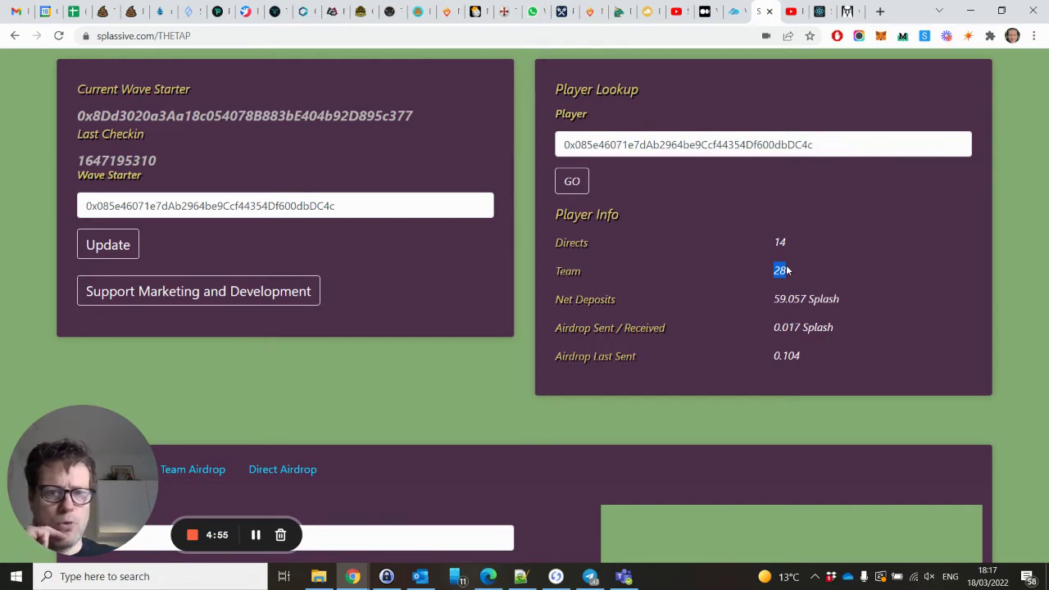
pyautogui.moveTo(775, 298); pyautogui.dragTo(865, 306)
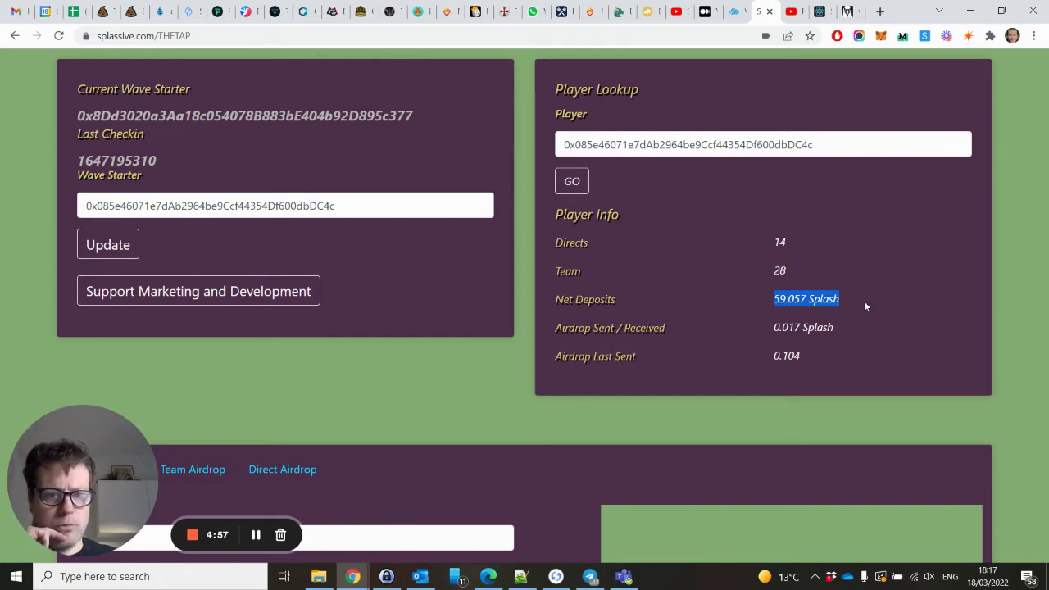
# Check the 0.017 Splash airdrops sent/received in Player Info.
pyautogui.scroll(6, 866, 305)
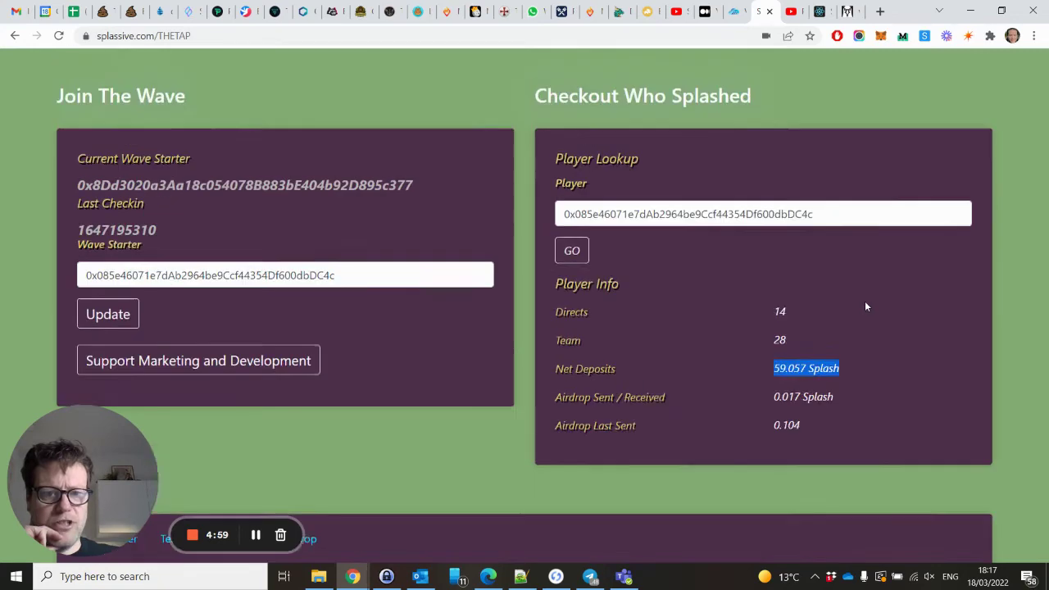
pyautogui.scroll(-3, 866, 306)
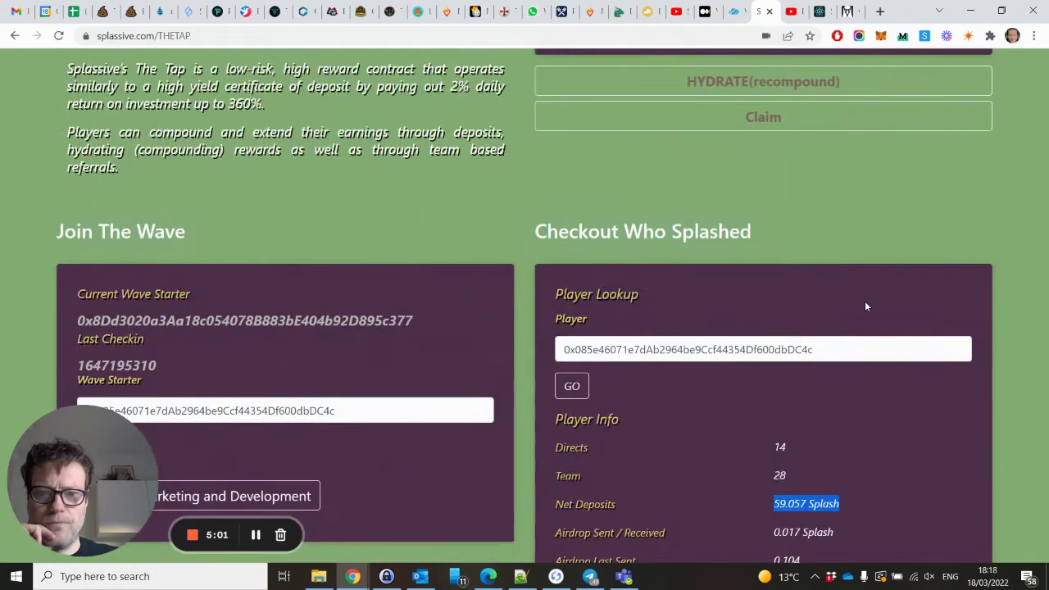
pyautogui.scroll(2, 865, 306)
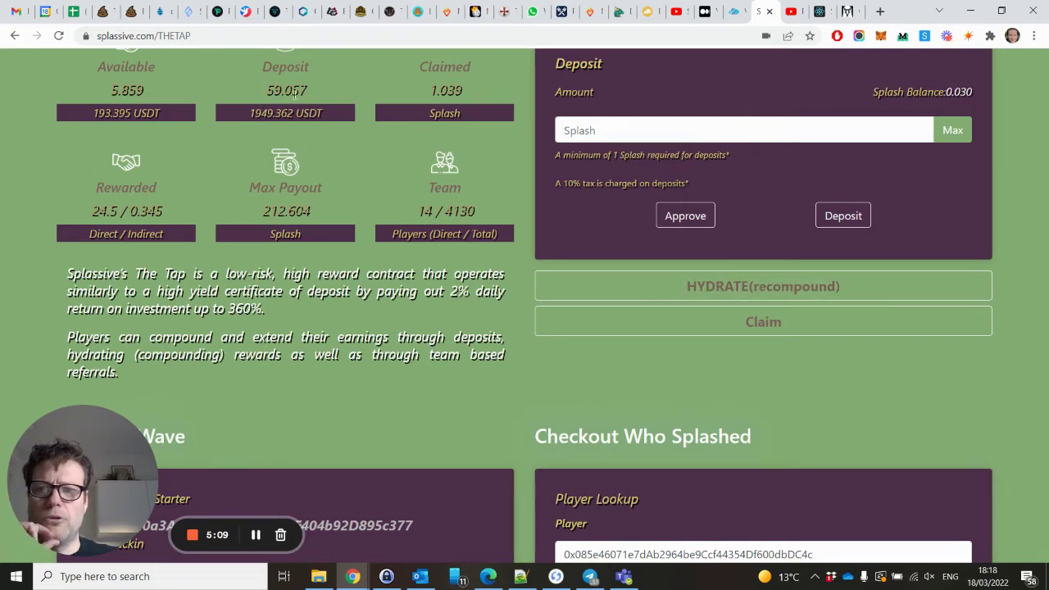
pyautogui.scroll(-3, 488, 212)
pyautogui.scroll(-5, 490, 214)
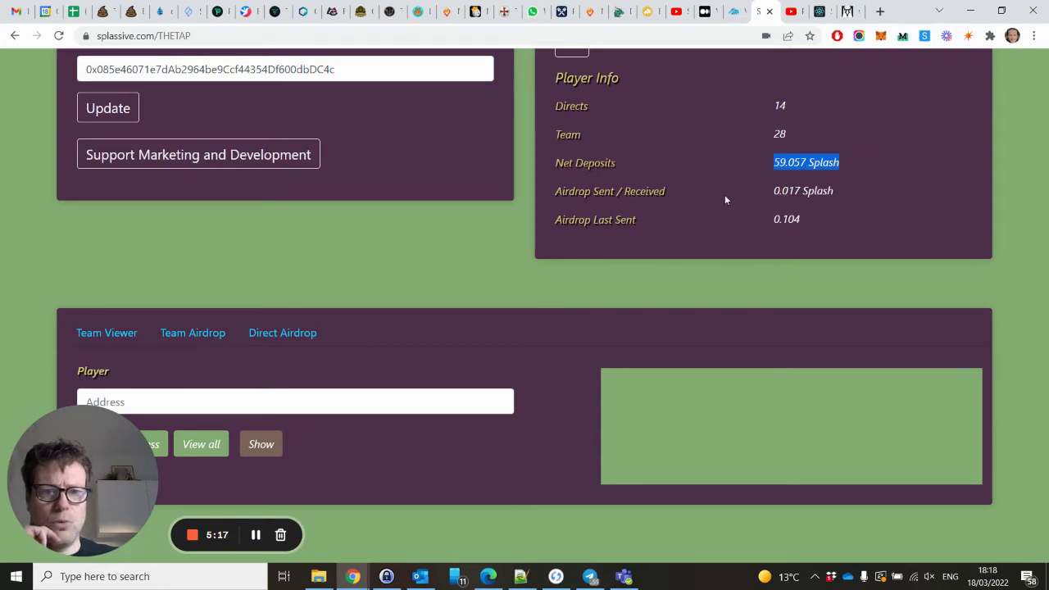
pyautogui.moveTo(772, 190); pyautogui.dragTo(849, 195)
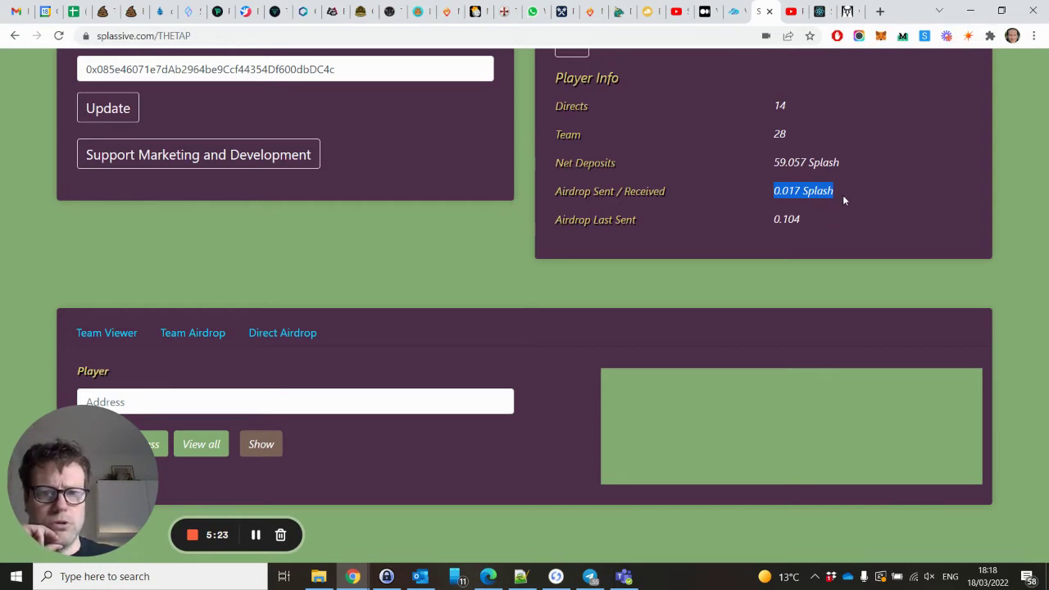
pyautogui.click(771, 219)
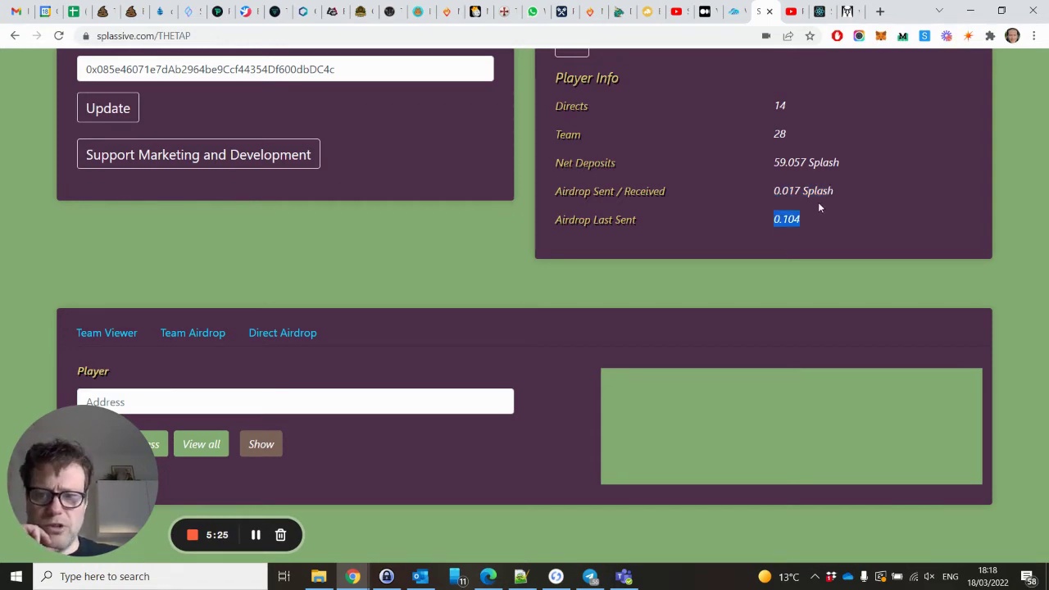
pyautogui.scroll(-3, 818, 207)
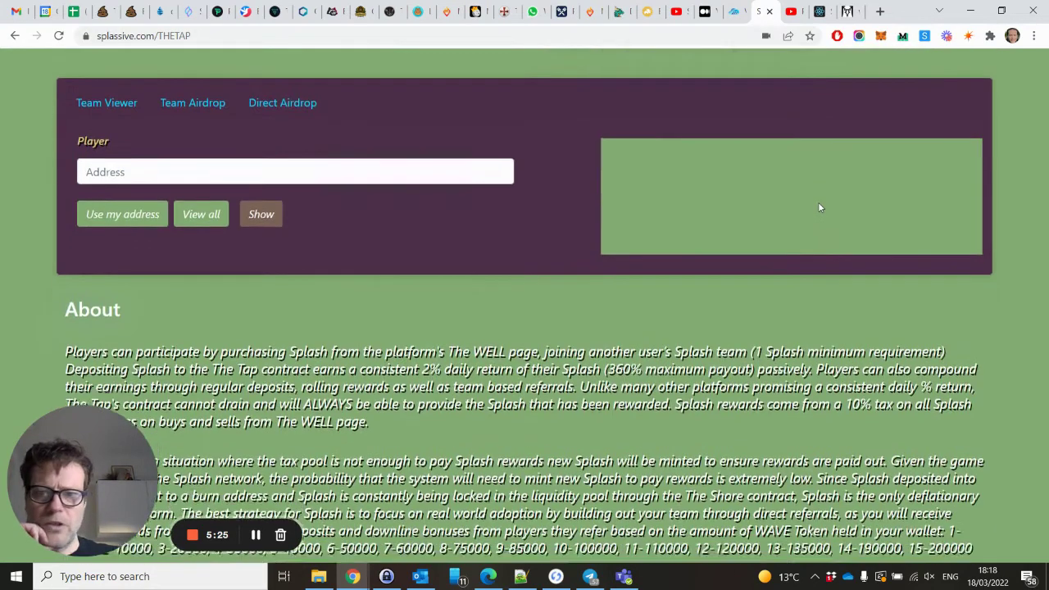
pyautogui.scroll(2, 817, 202)
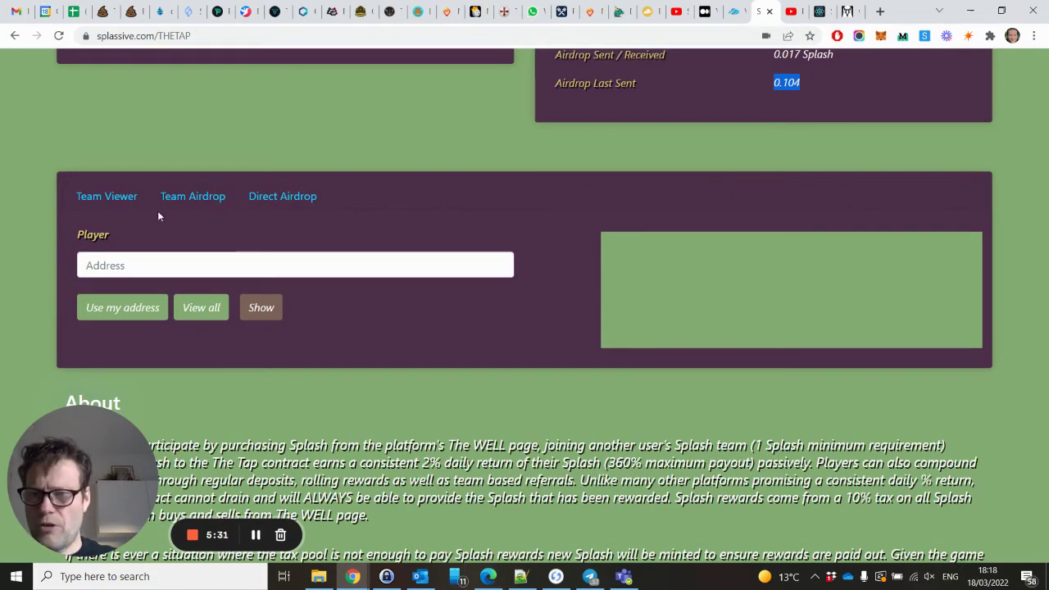
# In Team Viewer, use the connected wallet's own address and show its team member addresses.
pyautogui.click(105, 199)
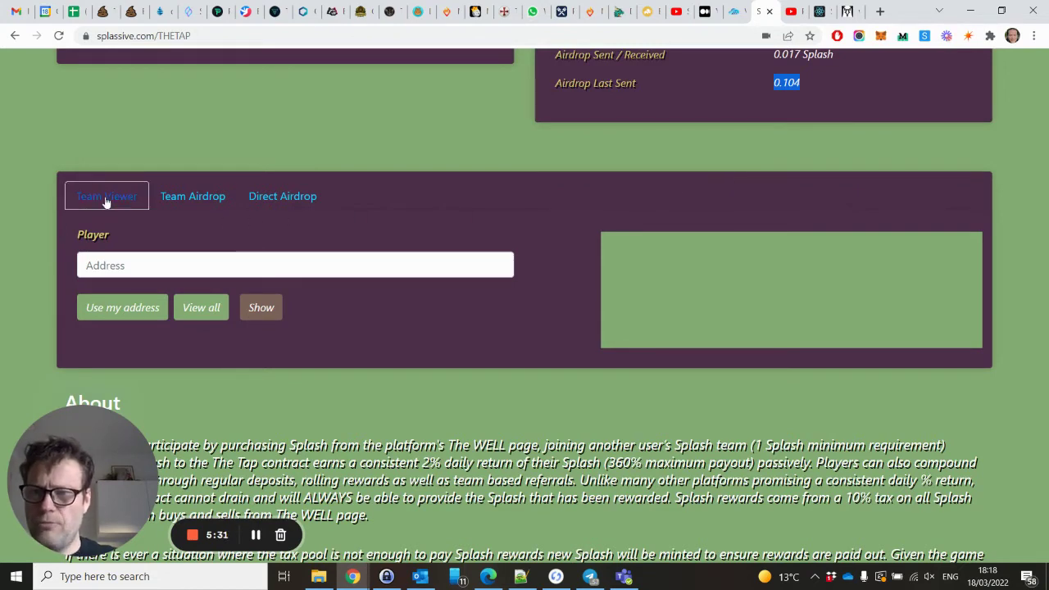
pyautogui.click(107, 260)
pyautogui.click(126, 318)
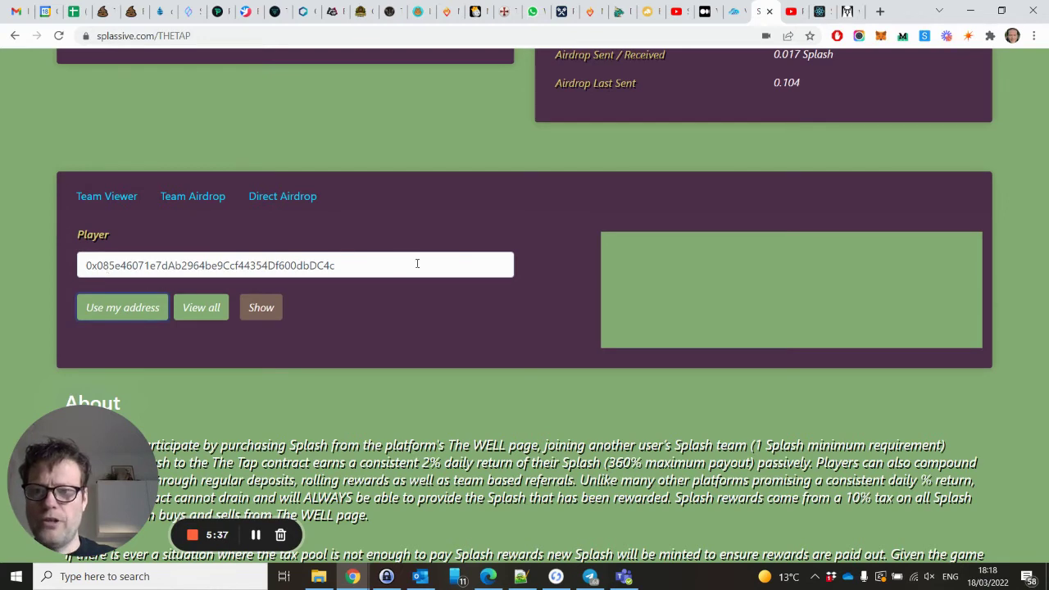
pyautogui.click(278, 311)
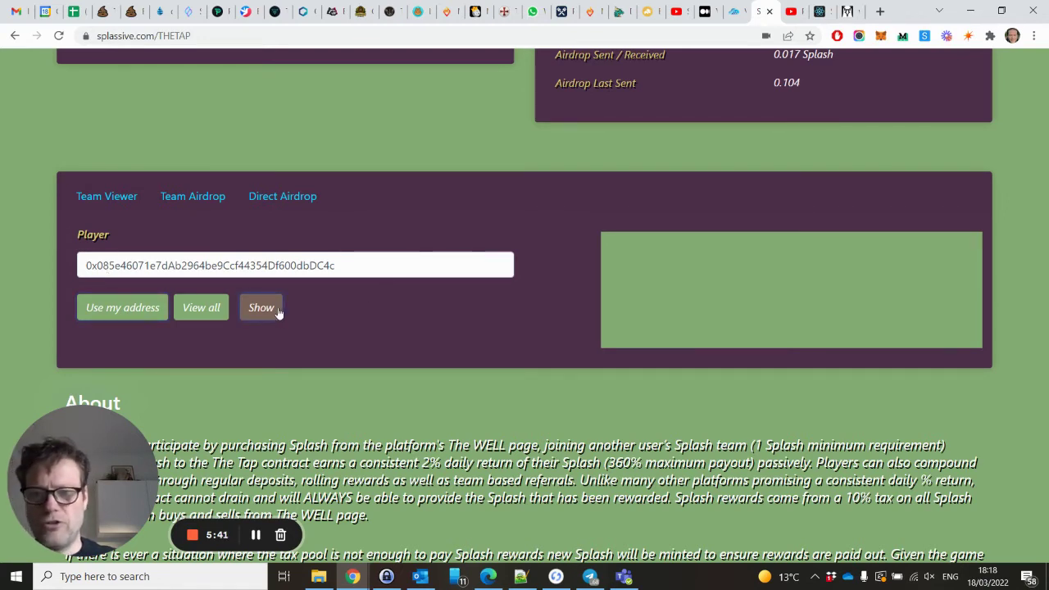
pyautogui.scroll(-3, 708, 303)
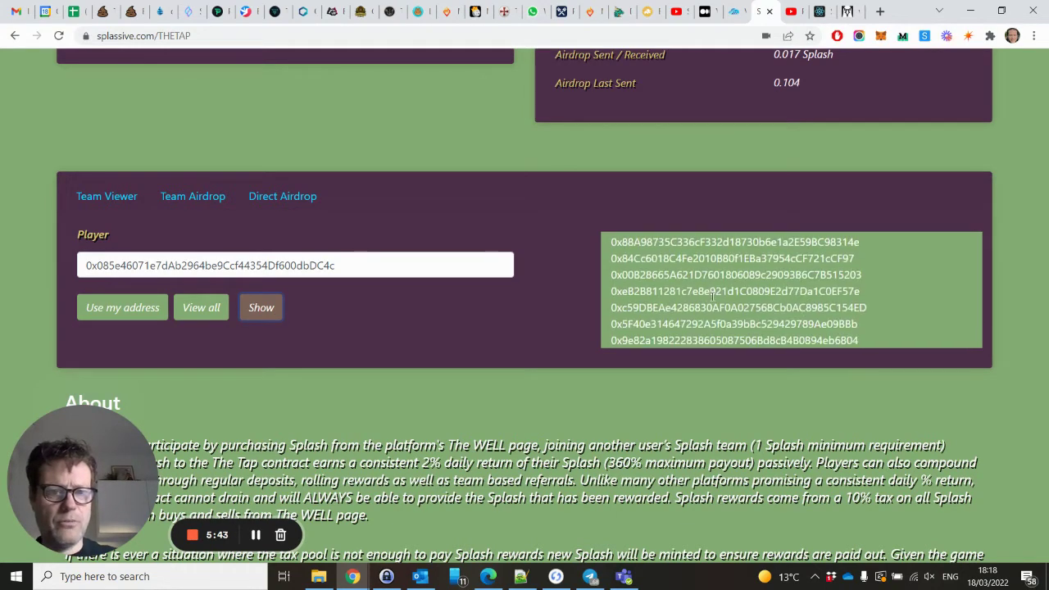
pyautogui.scroll(-8, 711, 295)
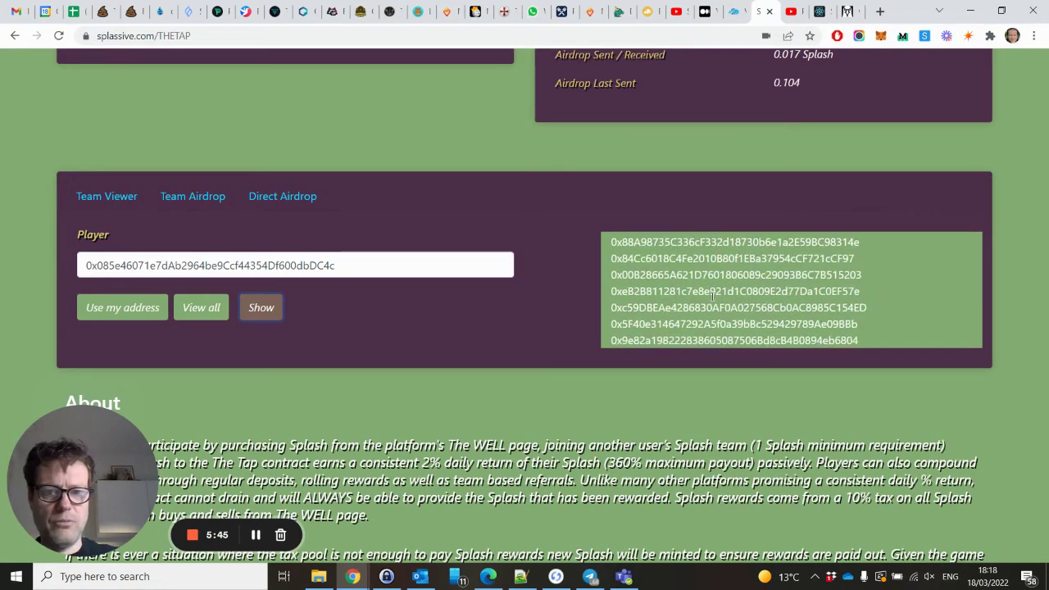
pyautogui.scroll(3, 712, 301)
pyautogui.scroll(-3, 712, 300)
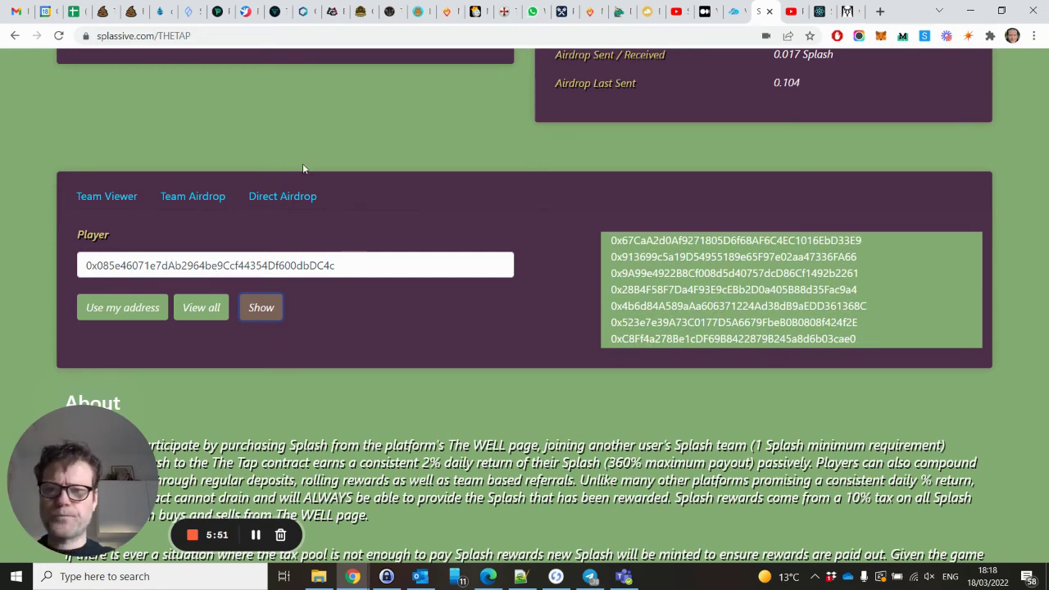
# In Direct Airdrop, paste the wallet address as Player and enter a 1 Splash amount.
pyautogui.click(283, 196)
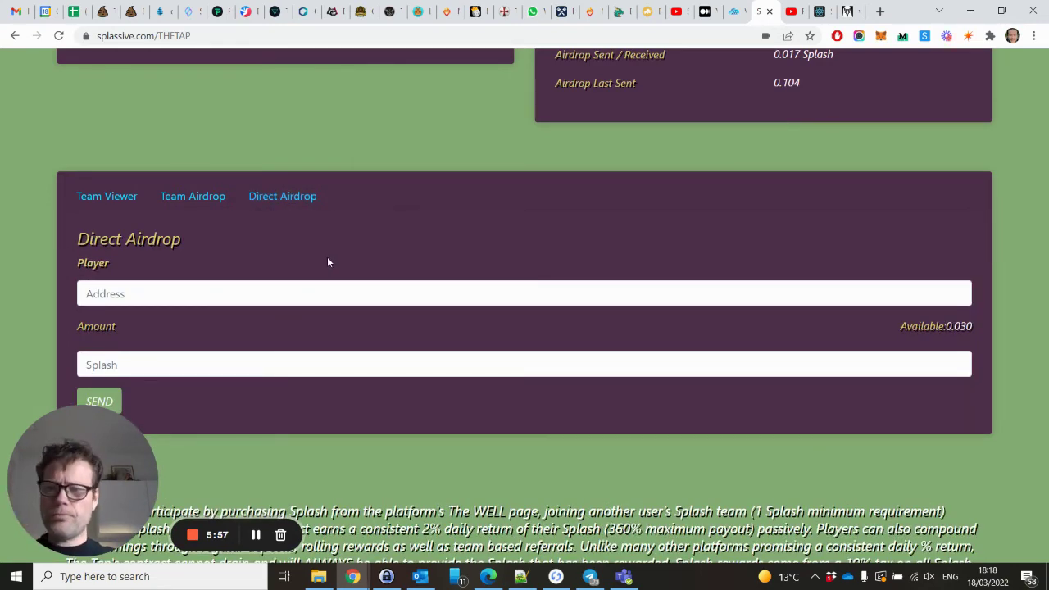
pyautogui.scroll(-2, 327, 262)
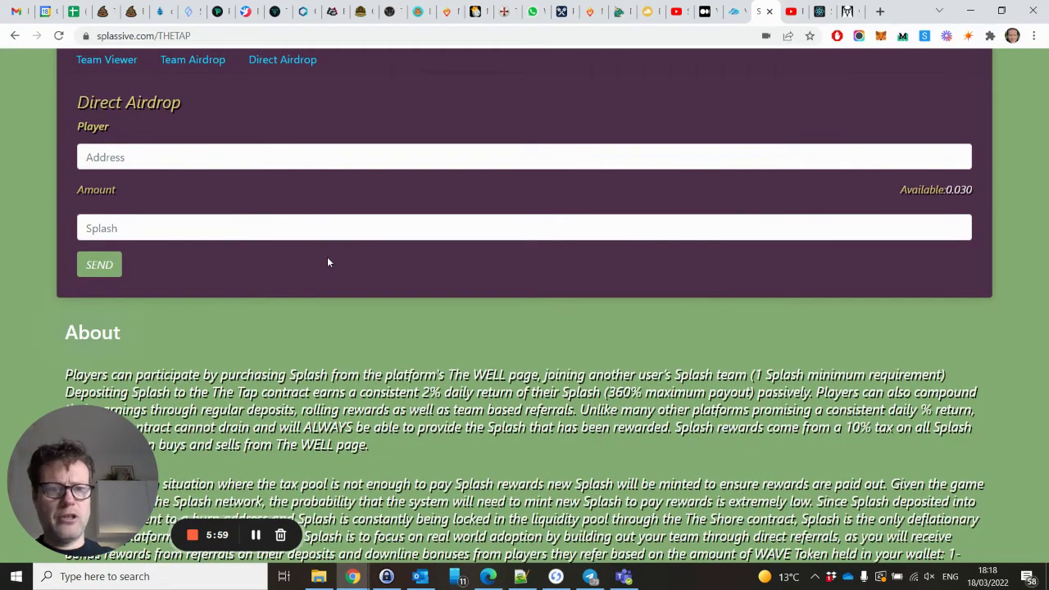
pyautogui.click(160, 157)
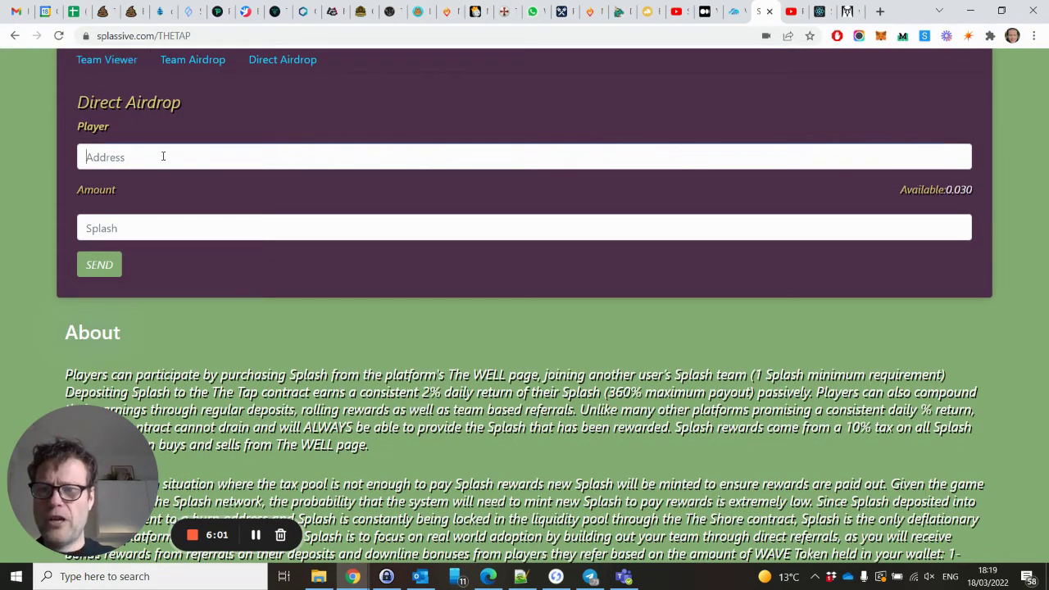
pyautogui.write('0x085e46071e71Ab2964be9Ccf44354Df600dbDC4c')
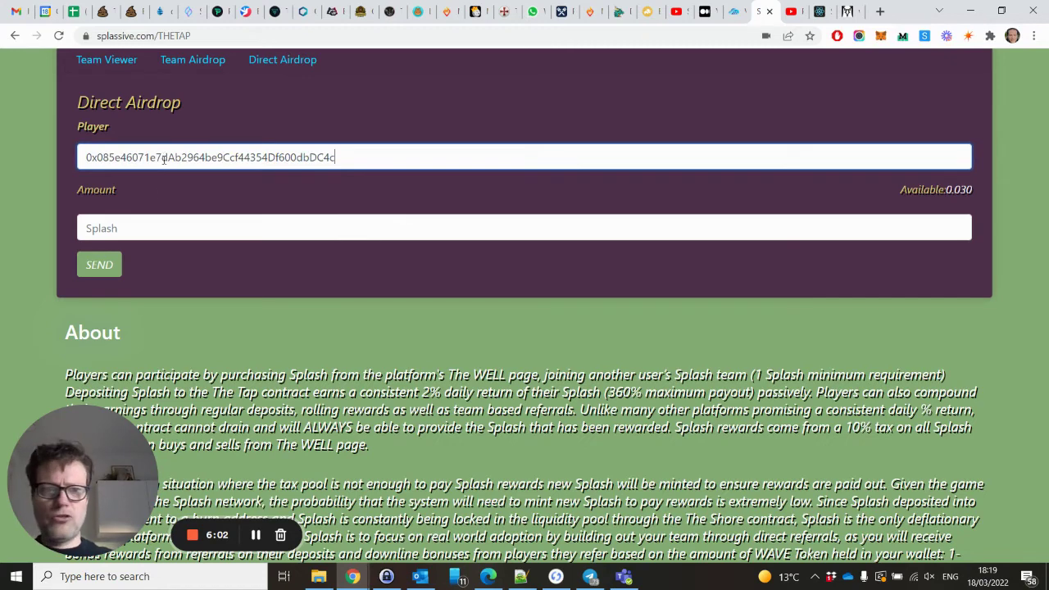
pyautogui.click(131, 228)
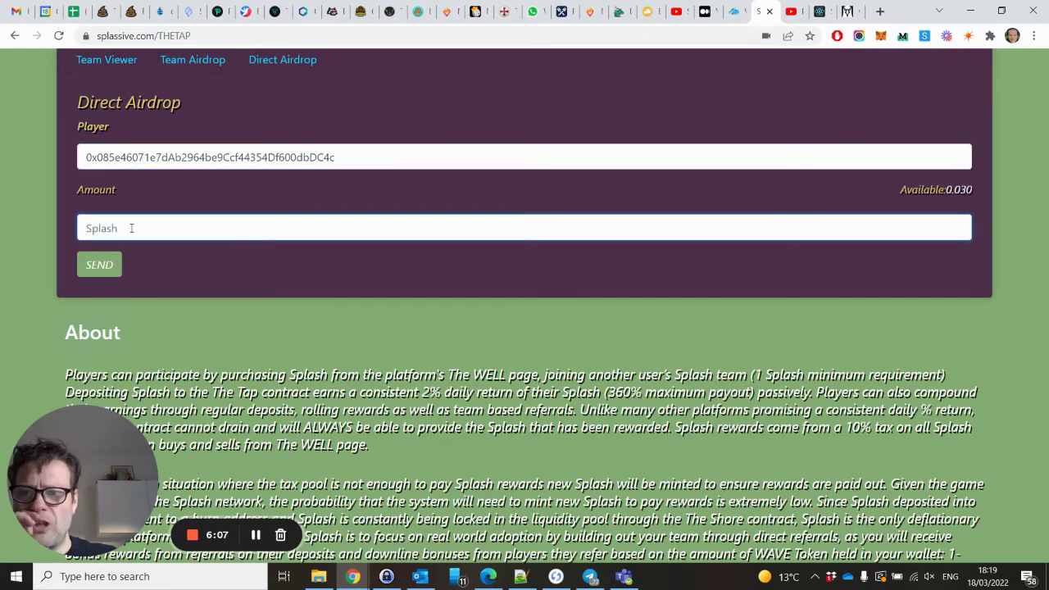
pyautogui.scroll(2, 131, 228)
pyautogui.scroll(-4, 132, 228)
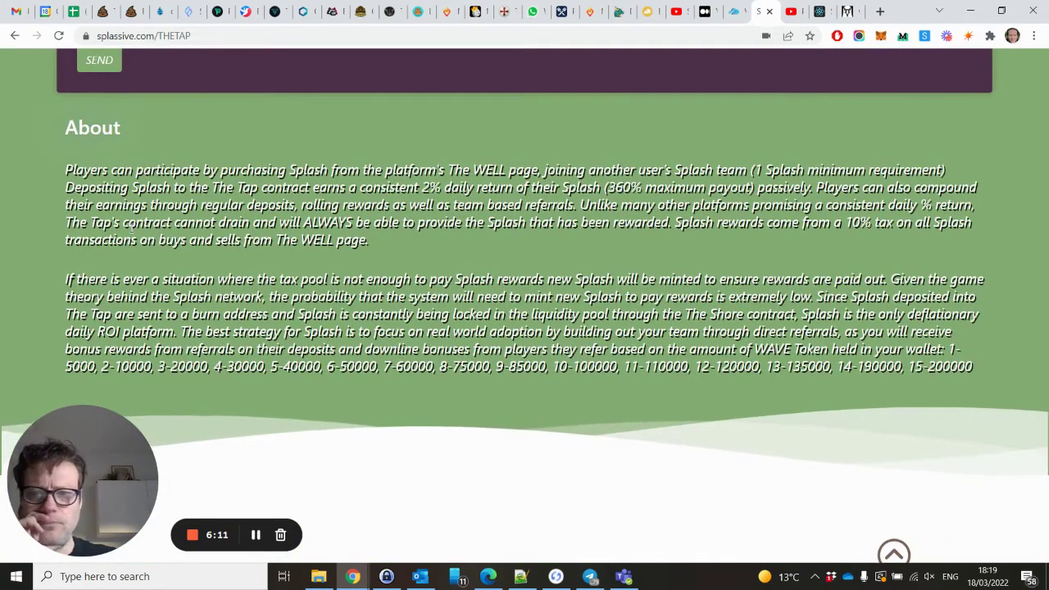
pyautogui.scroll(3, 131, 228)
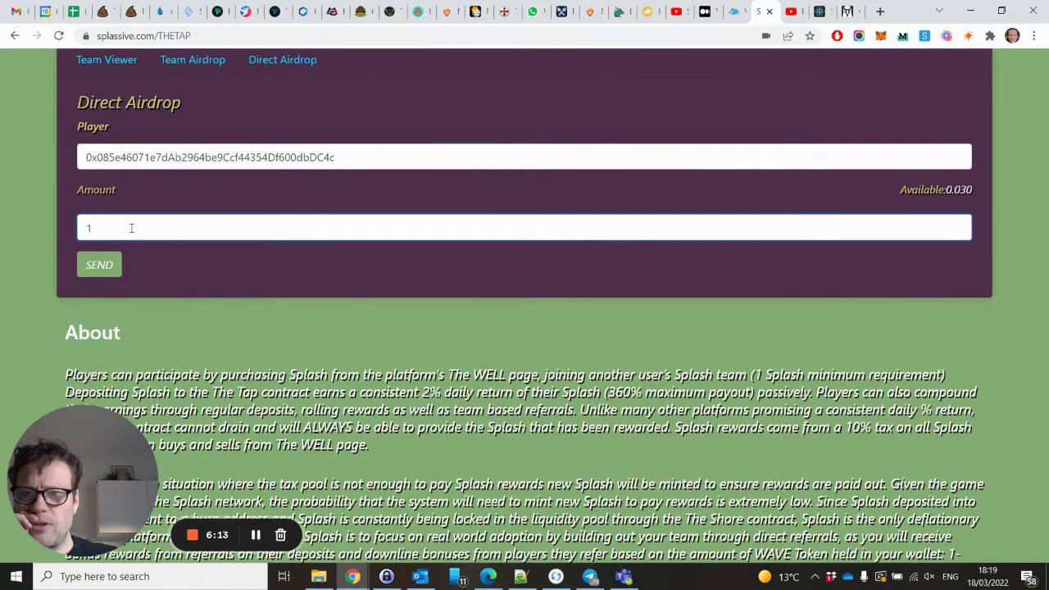
pyautogui.scroll(3, 131, 228)
pyautogui.scroll(-3, 173, 183)
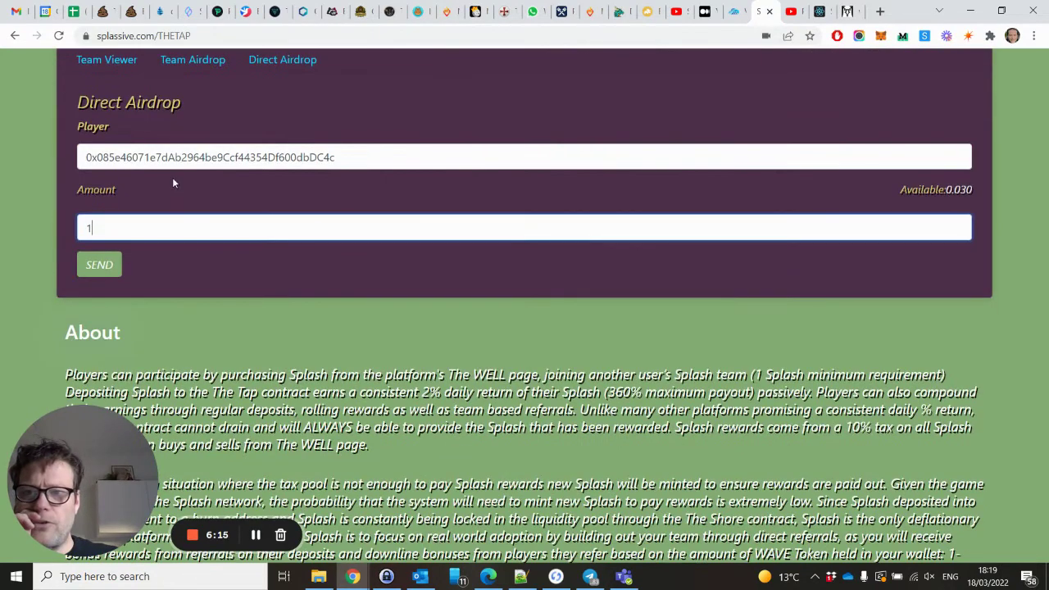
# Switch to the Team Airdrop form and fill Player with your own wallet address.
pyautogui.click(197, 61)
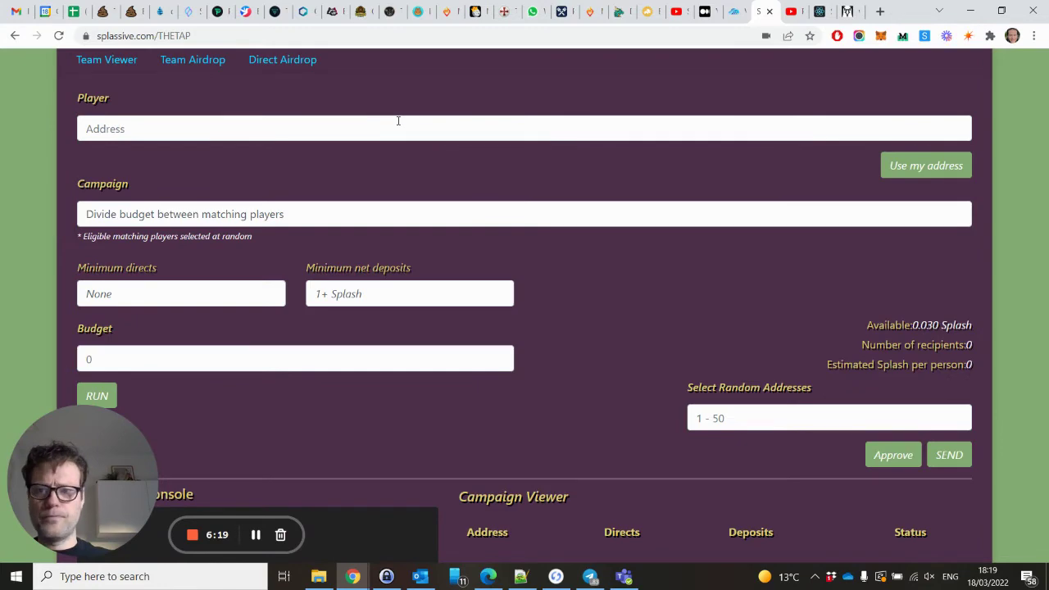
pyautogui.scroll(-3, 397, 121)
pyautogui.scroll(2, 398, 123)
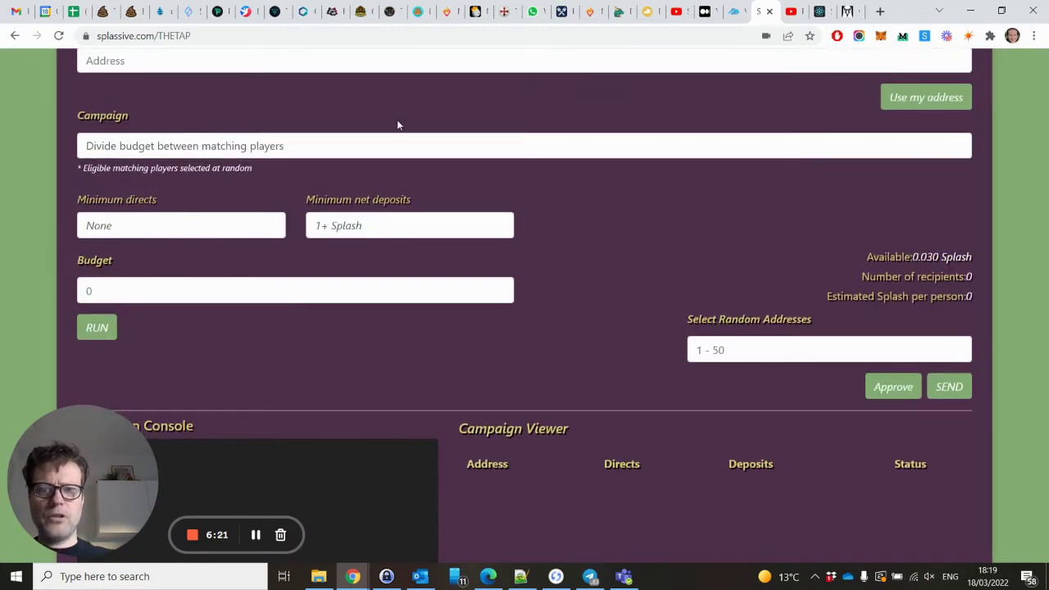
pyautogui.scroll(1, 397, 123)
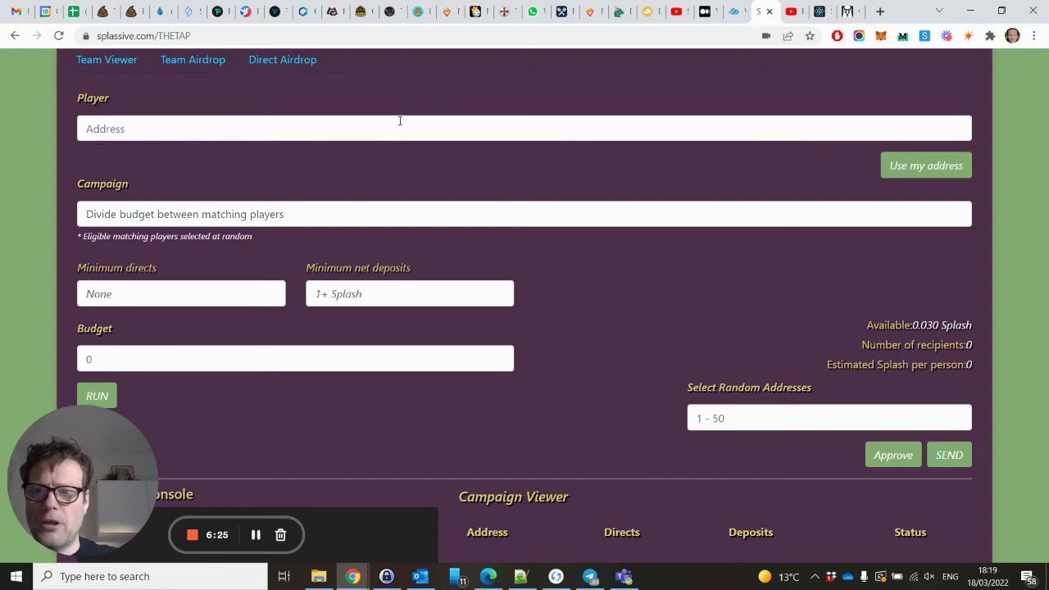
pyautogui.click(916, 169)
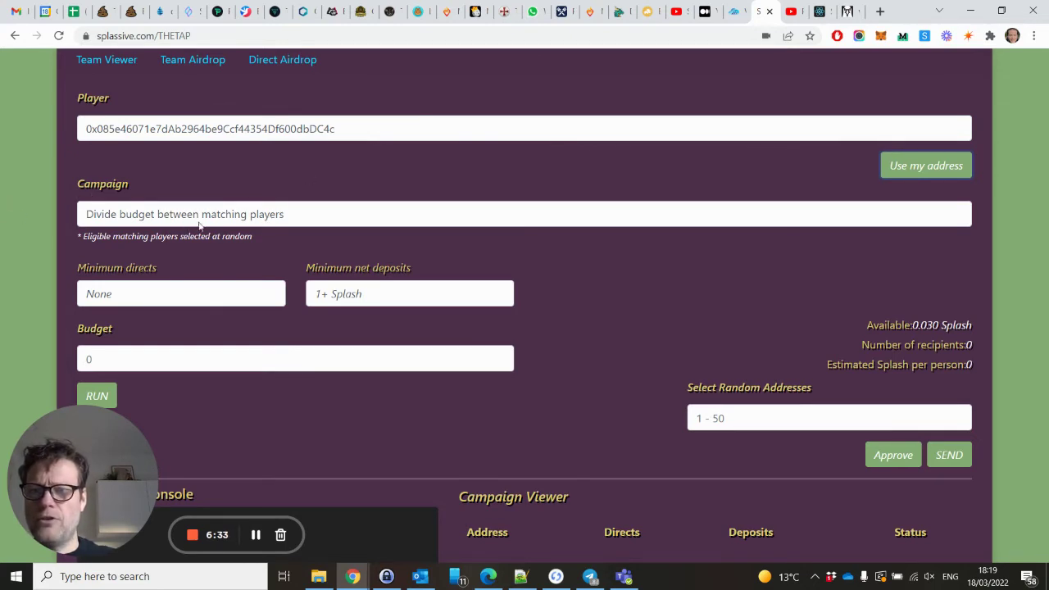
# Browse the Campaign dropdown's list of campaign types.
pyautogui.click(293, 216)
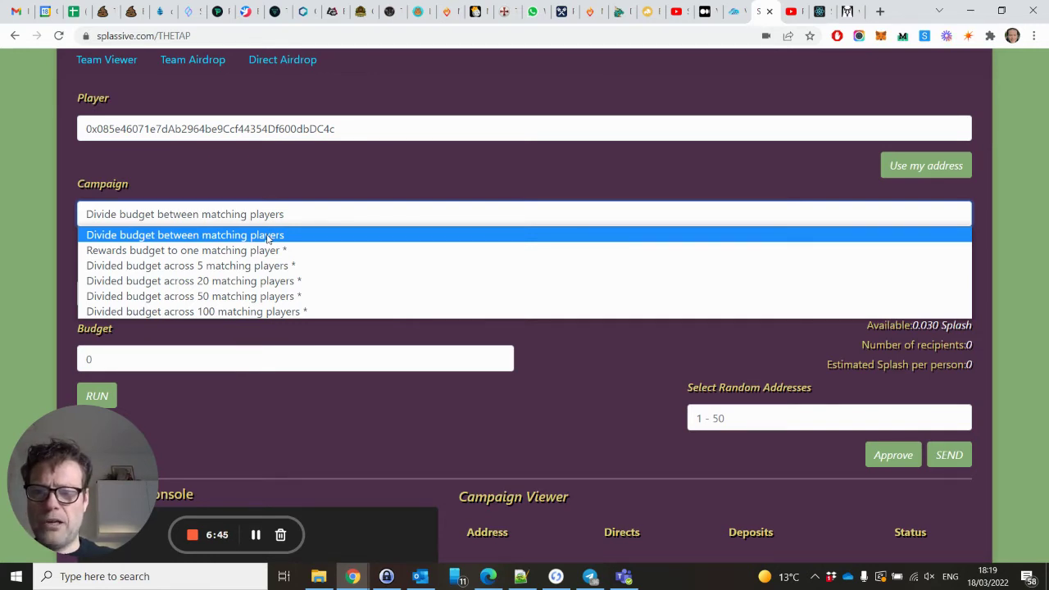
pyautogui.scroll(-3, 515, 414)
pyautogui.scroll(-2, 516, 414)
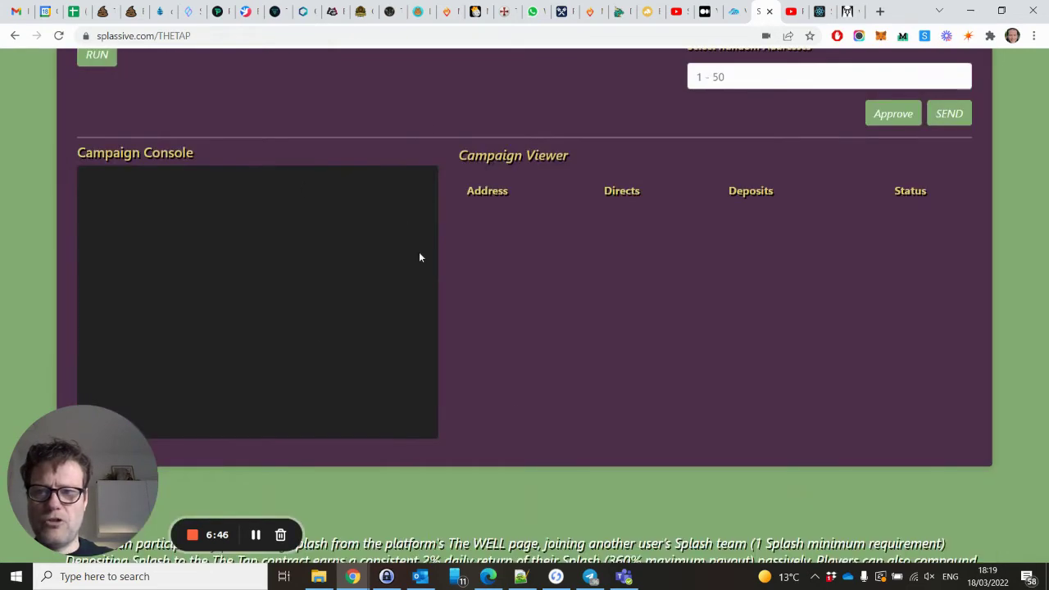
pyautogui.scroll(5, 385, 158)
pyautogui.scroll(-2, 384, 193)
pyautogui.scroll(1, 379, 194)
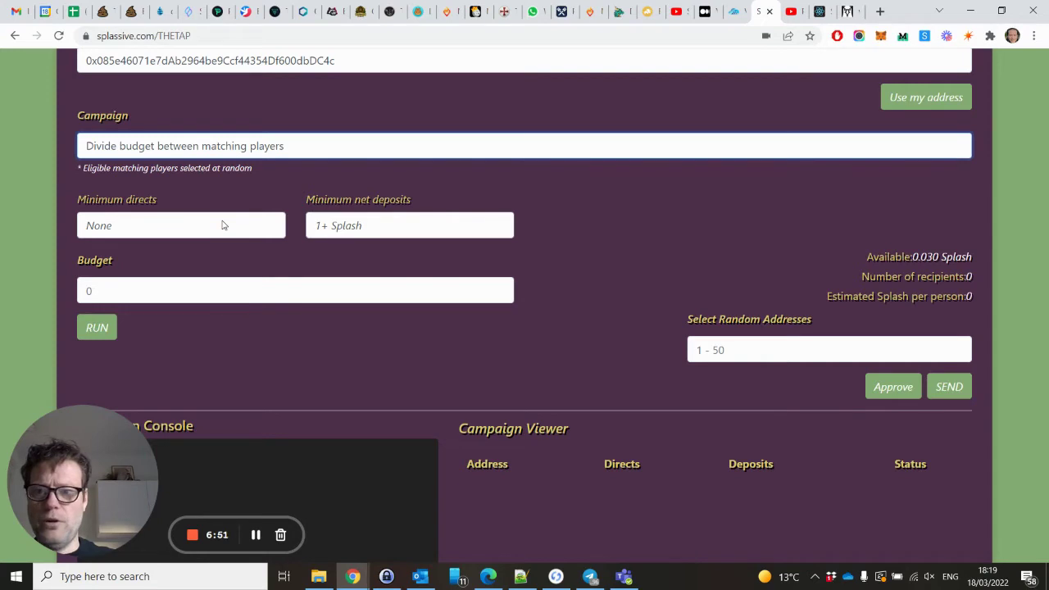
pyautogui.click(287, 148)
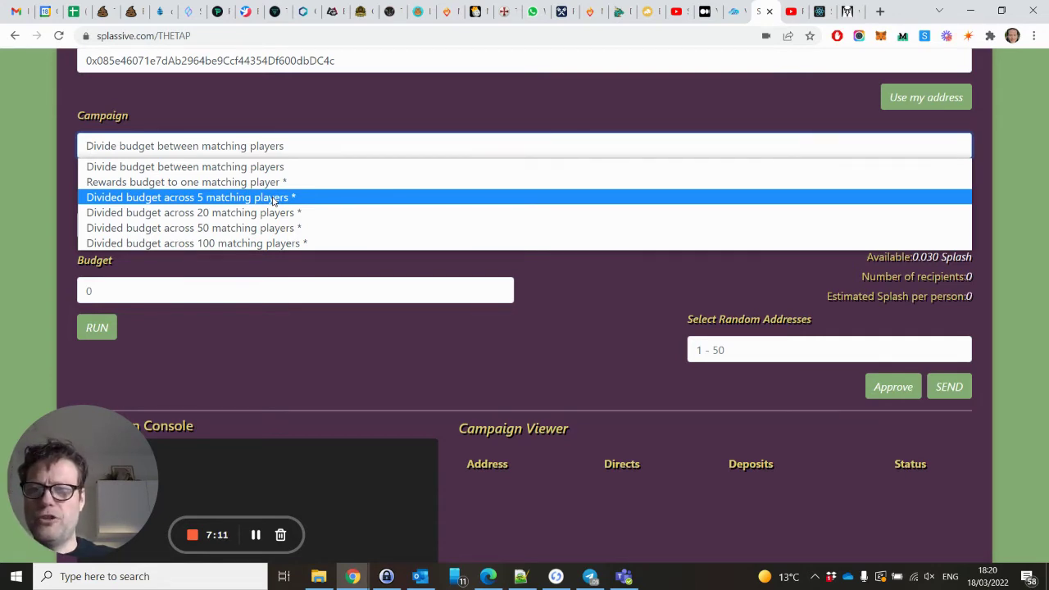
# Set Campaign to 'Divided budget across 5 matching players' with Minimum directs left at None.
pyautogui.click(273, 199)
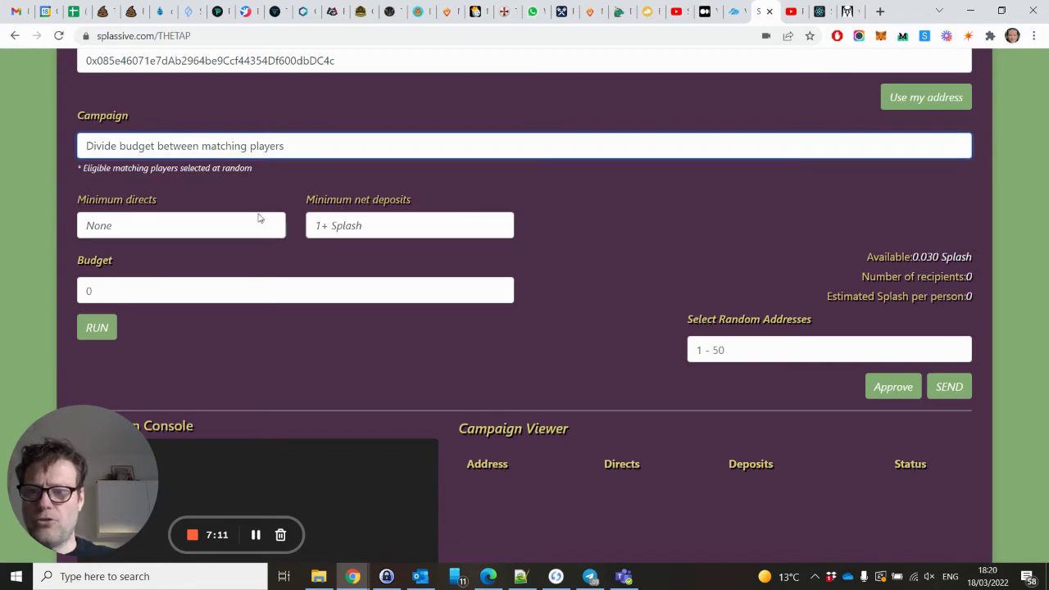
pyautogui.click(204, 229)
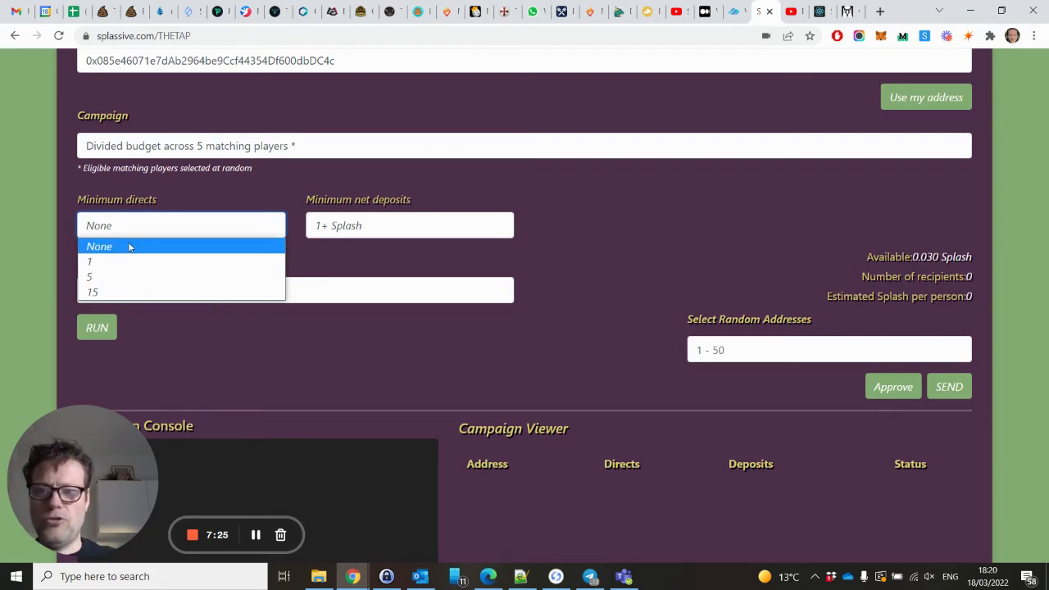
pyautogui.click(129, 245)
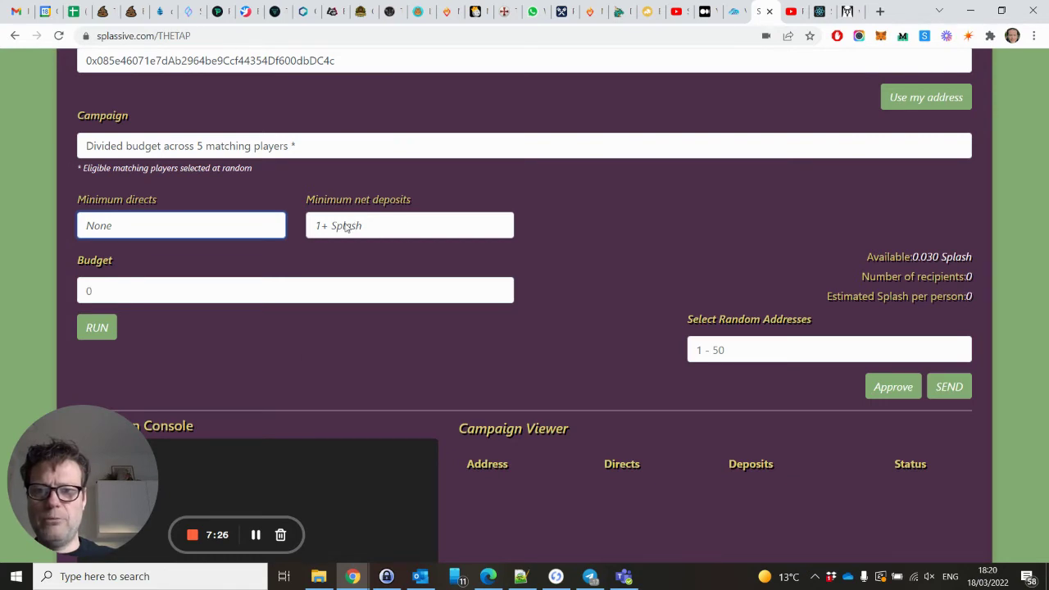
pyautogui.click(372, 230)
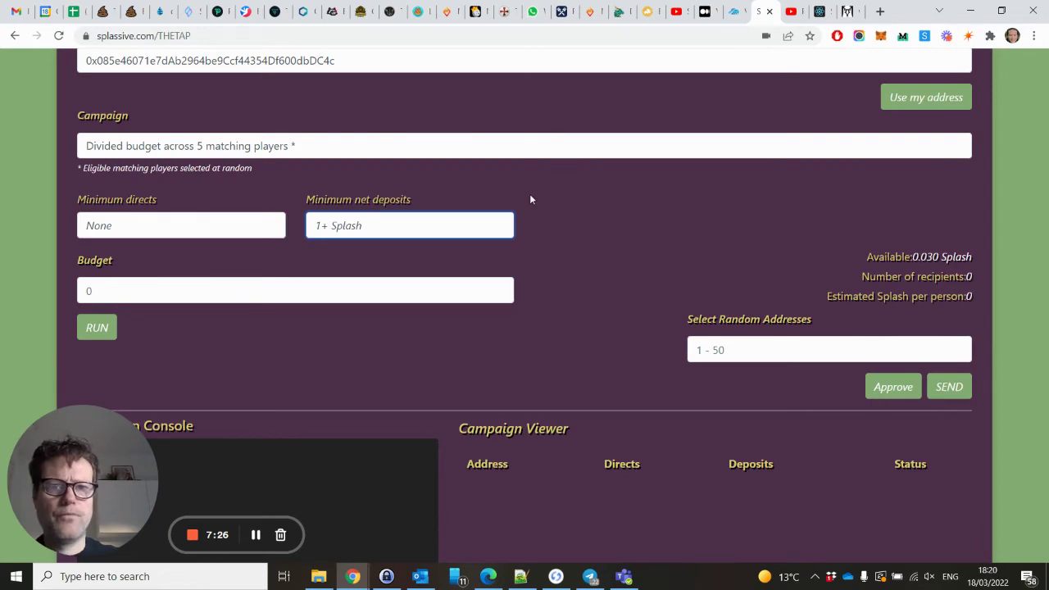
pyautogui.scroll(2, 530, 199)
pyautogui.scroll(-5, 529, 199)
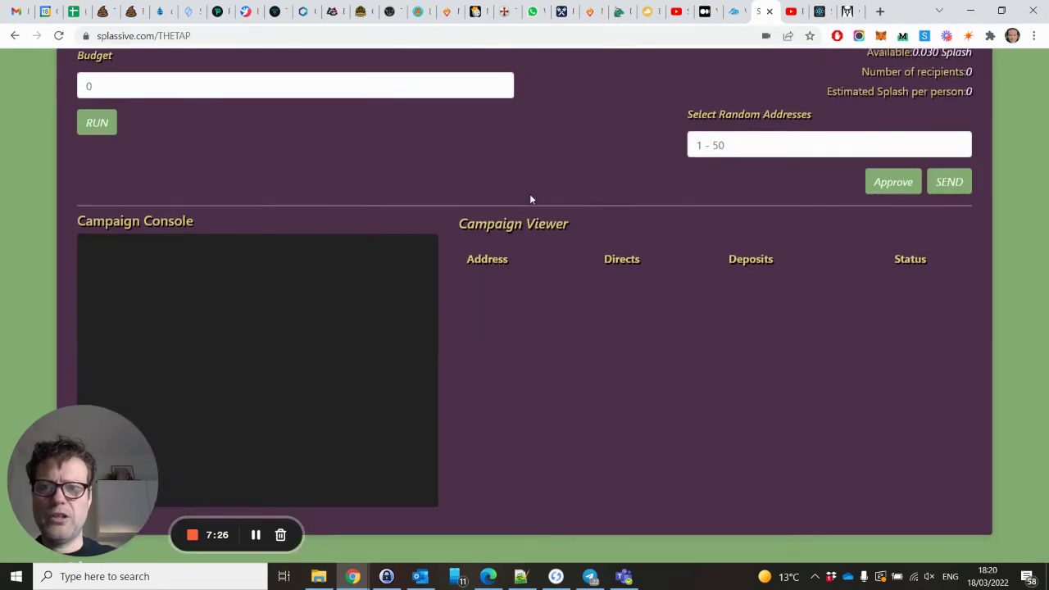
pyautogui.scroll(2, 530, 199)
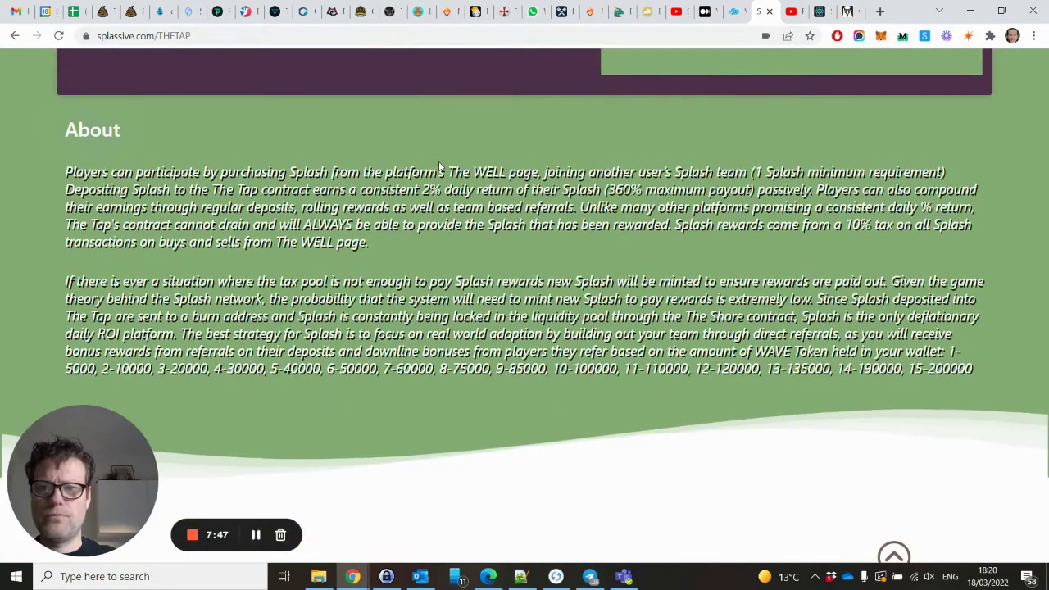
# Reopen the Team Airdrop form with your wallet as Player and minimum net deposits at 1+ Splash.
pyautogui.scroll(5, 440, 166)
pyautogui.scroll(-2, 440, 167)
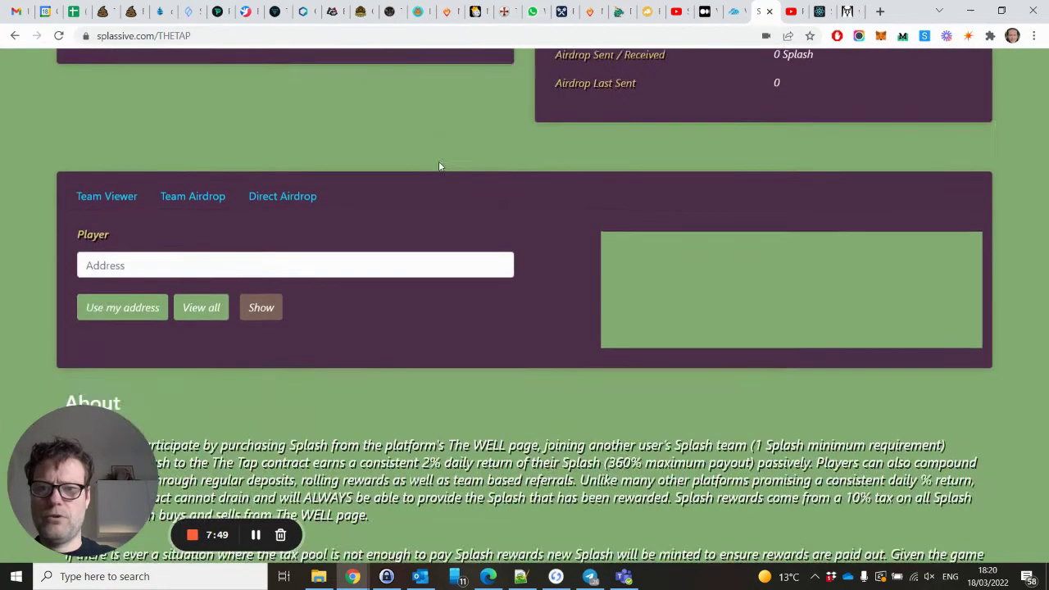
pyautogui.click(215, 200)
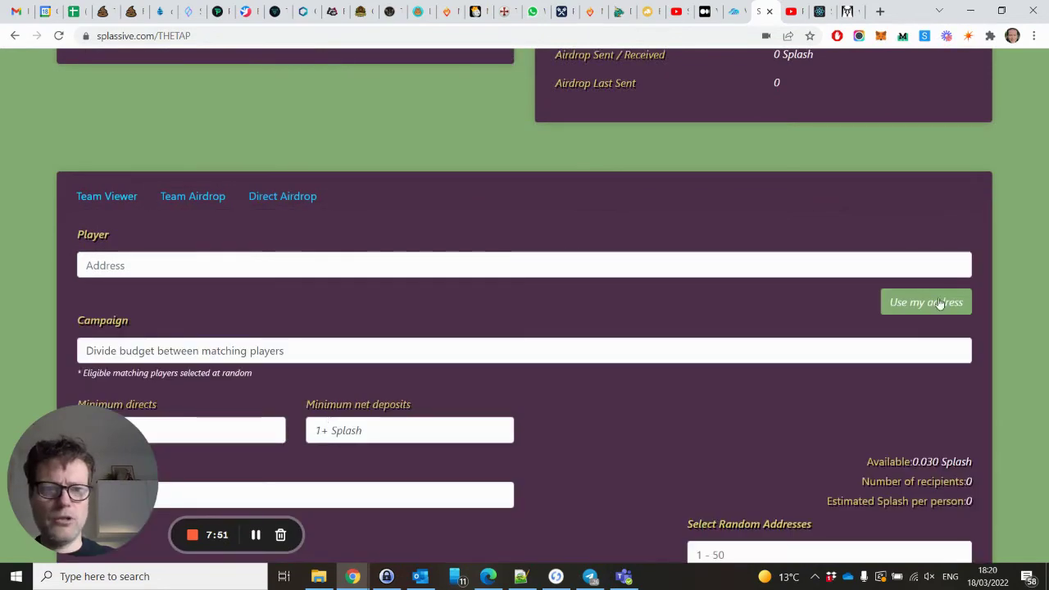
pyautogui.click(908, 311)
pyautogui.scroll(-3, 498, 276)
pyautogui.click(368, 229)
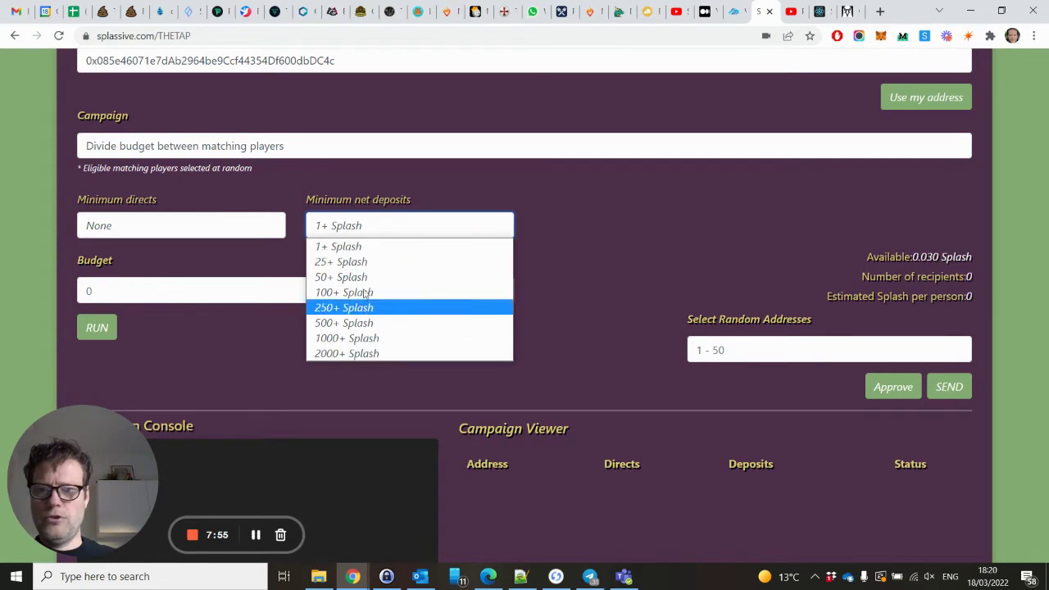
pyautogui.click(346, 232)
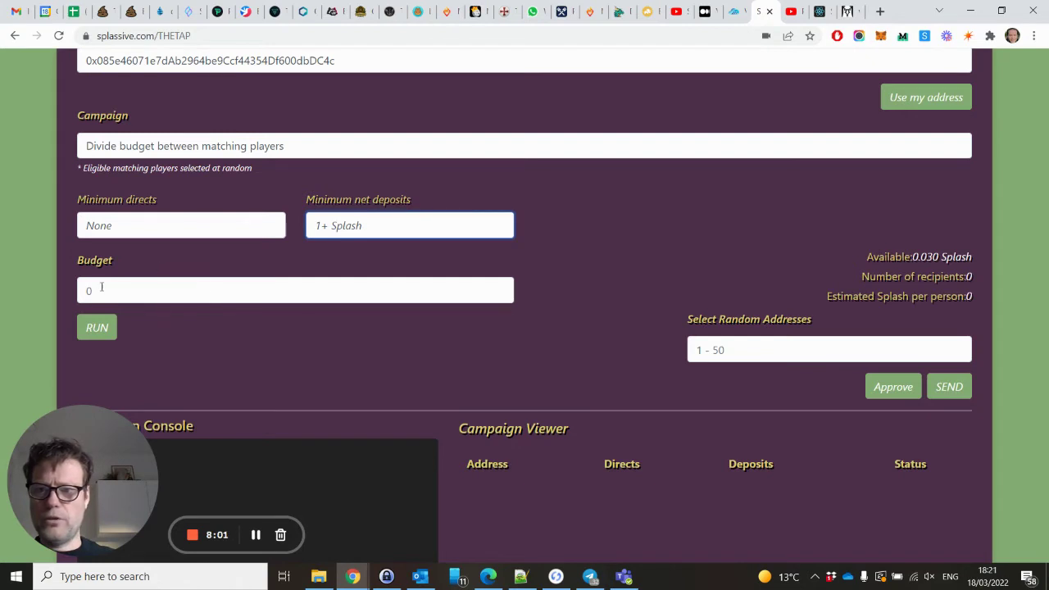
# Enter 0.03 Splash as the airdrop budget after RUN warns that the budget is missing.
pyautogui.click(98, 290)
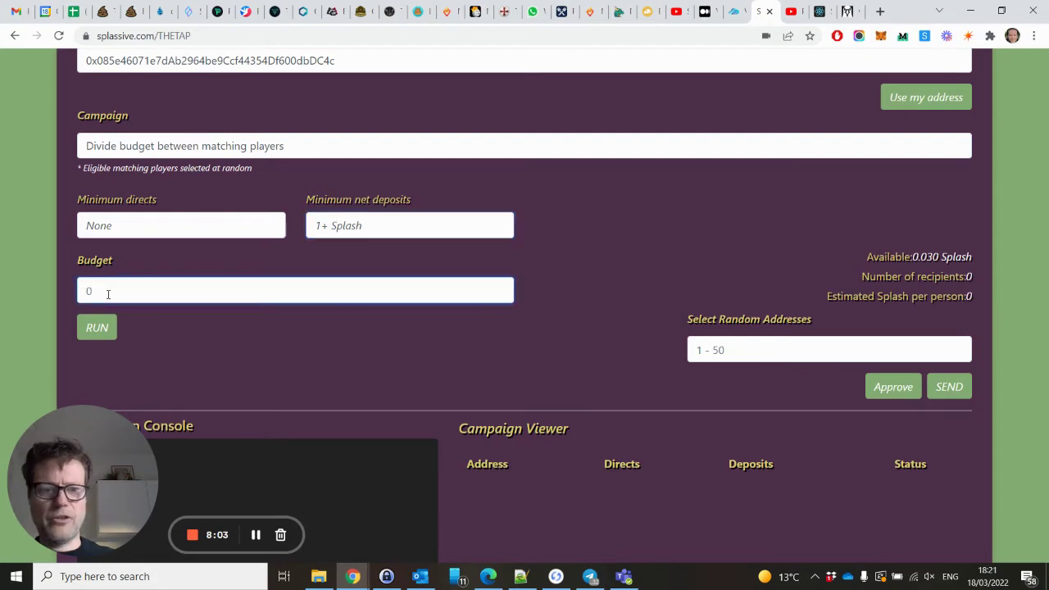
pyautogui.click(99, 338)
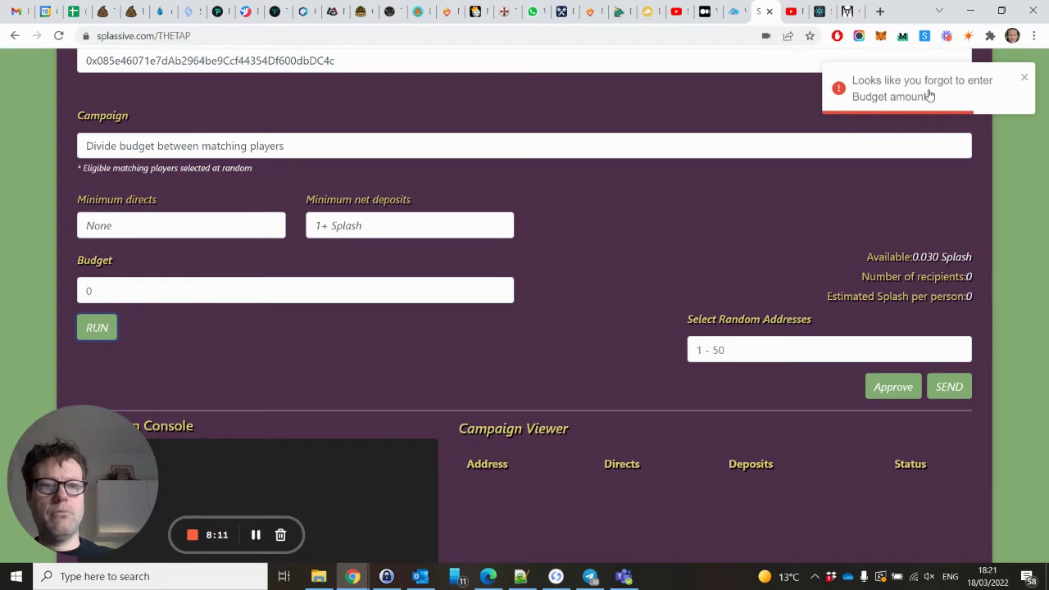
pyautogui.click(248, 295)
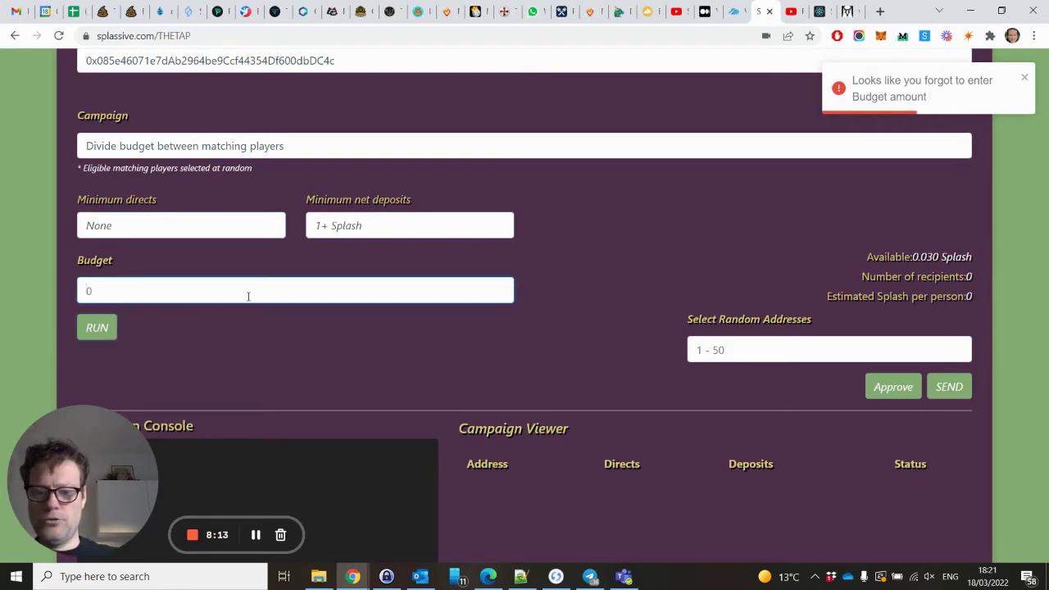
pyautogui.write('.03')
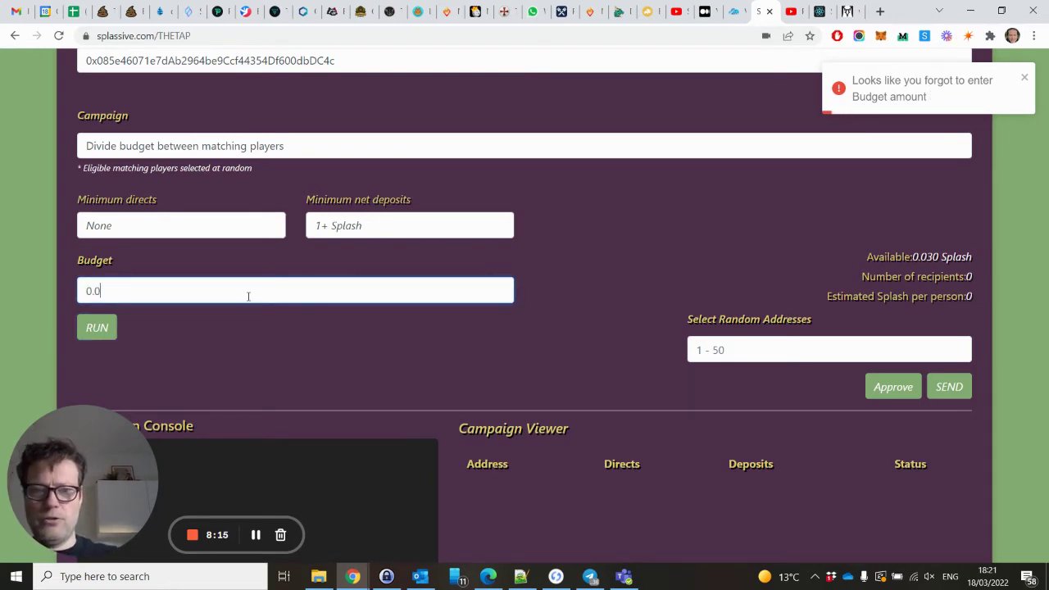
# Run the 0.03 Splash campaign and review the 13 matched Active recipients in Console and Viewer.
pyautogui.click(98, 330)
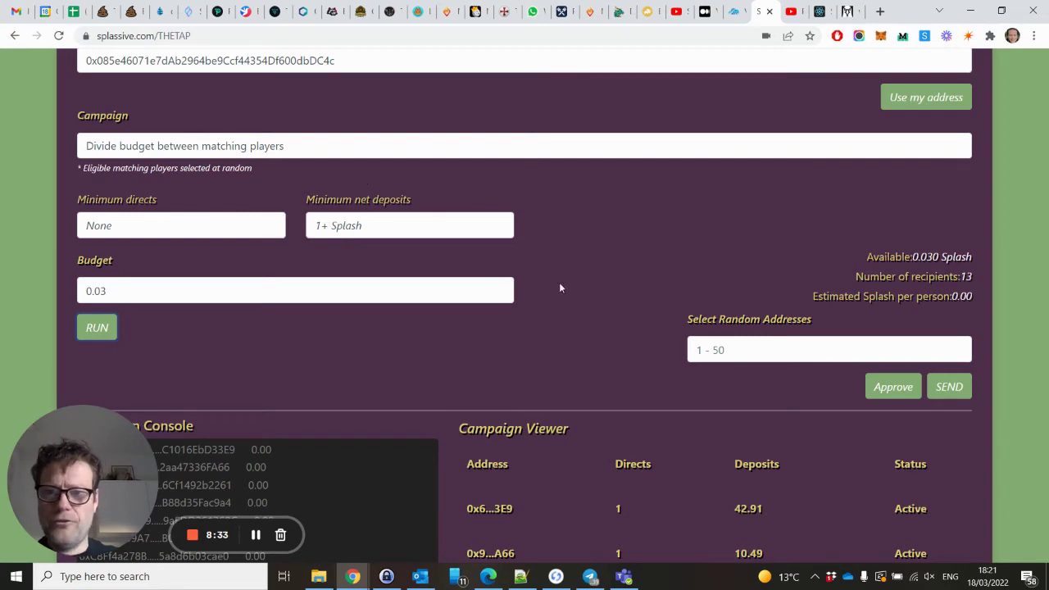
pyautogui.scroll(-3, 560, 287)
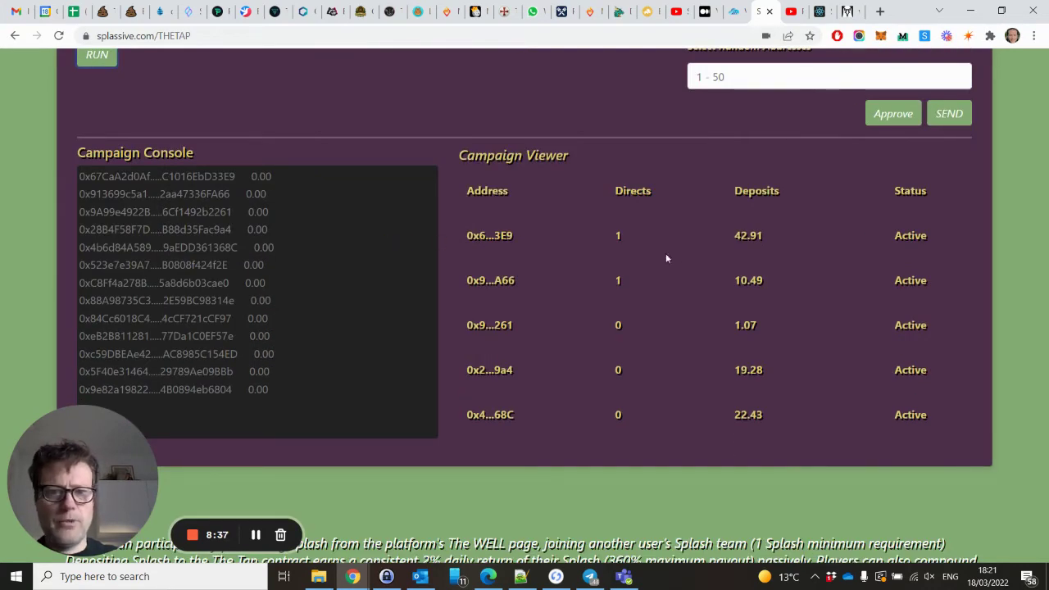
pyautogui.scroll(-3, 681, 254)
pyautogui.scroll(1, 682, 254)
pyautogui.scroll(1, 682, 254)
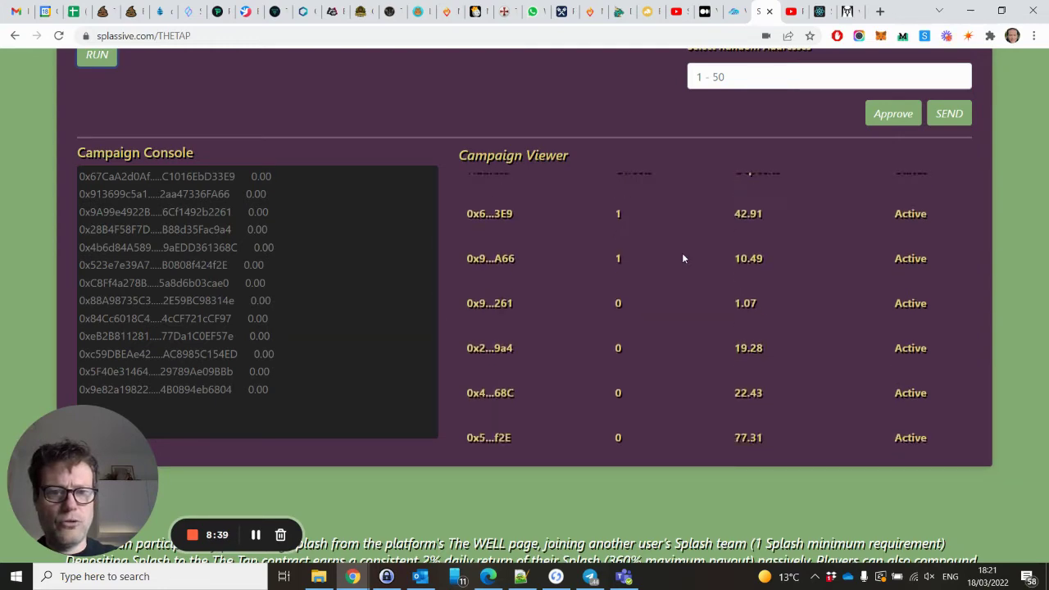
pyautogui.scroll(-4, 682, 254)
pyautogui.scroll(3, 681, 254)
pyautogui.scroll(-2, 682, 255)
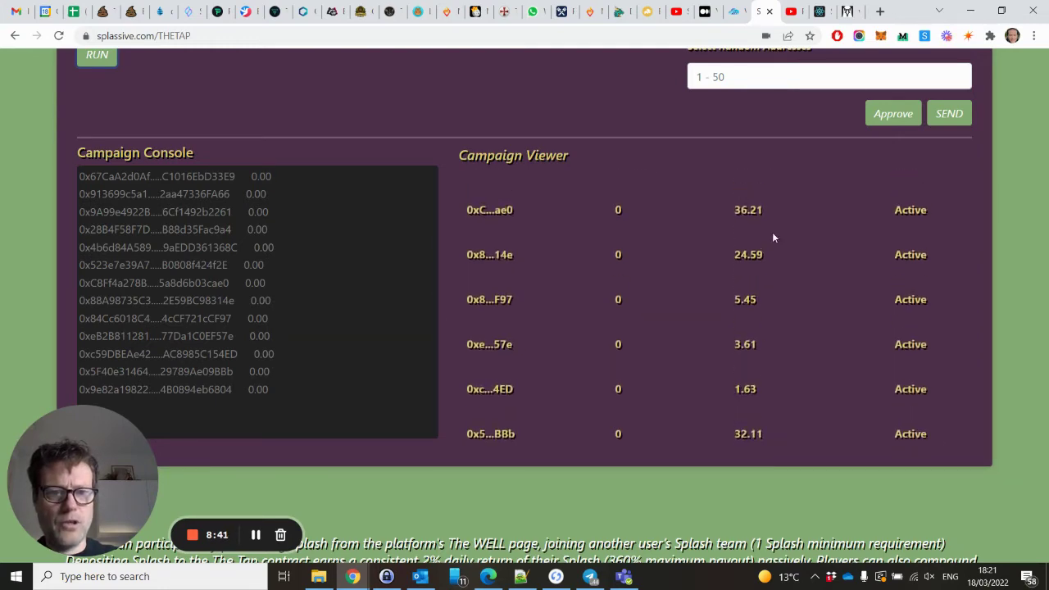
pyautogui.scroll(7, 819, 204)
pyautogui.scroll(-2, 849, 480)
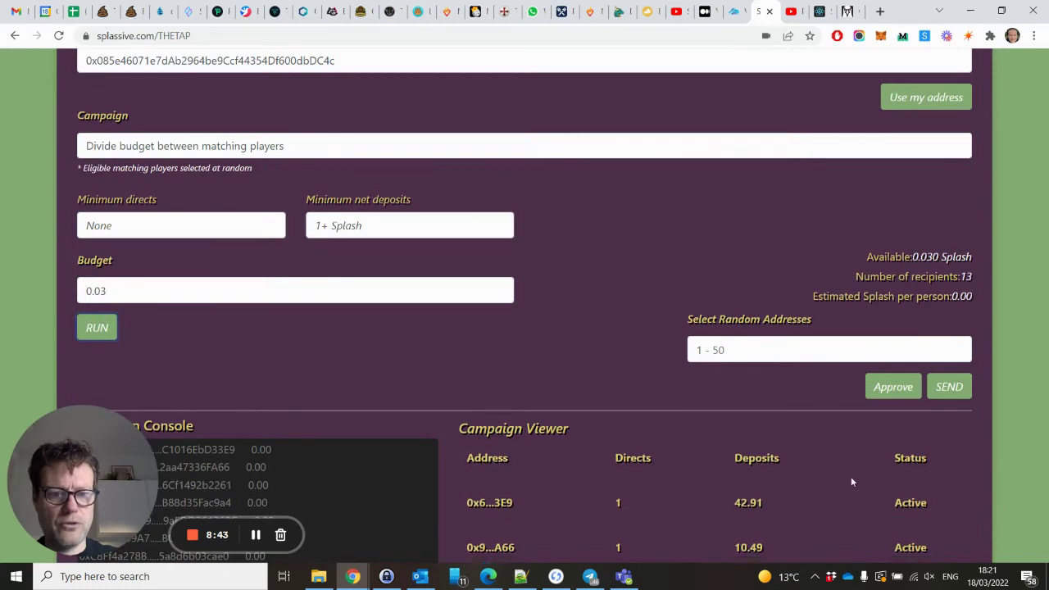
pyautogui.scroll(-2, 714, 458)
pyautogui.scroll(-2, 714, 458)
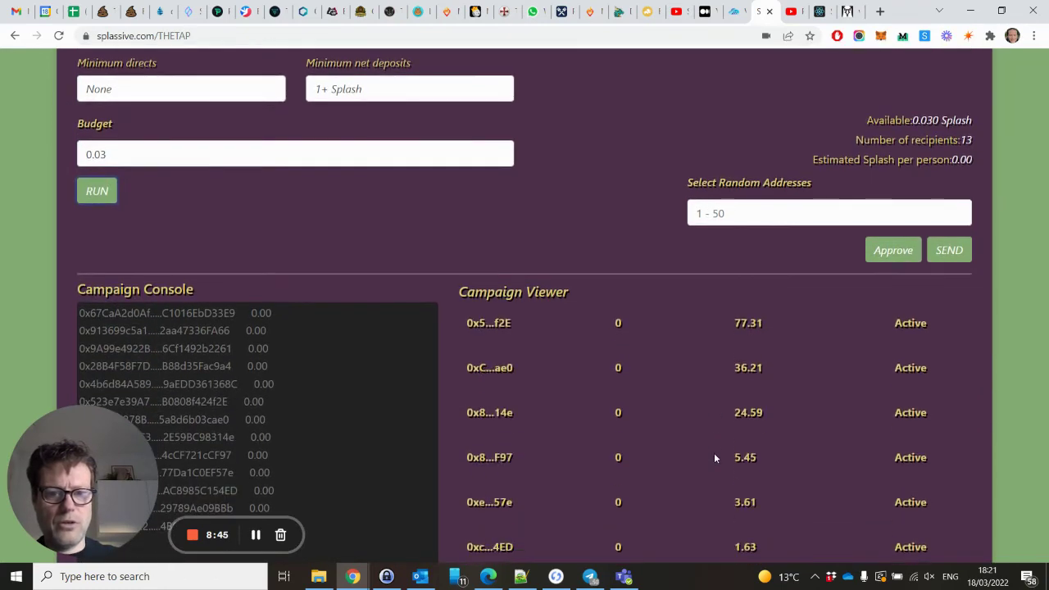
pyautogui.scroll(-1, 730, 331)
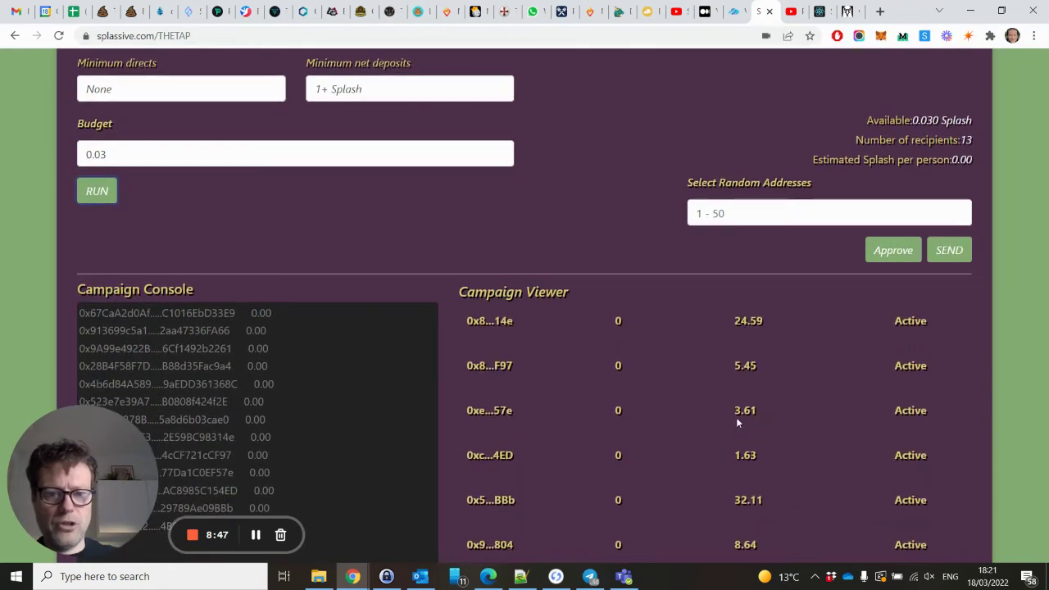
pyautogui.scroll(-3, 736, 417)
pyautogui.scroll(2, 736, 251)
pyautogui.scroll(3, 736, 250)
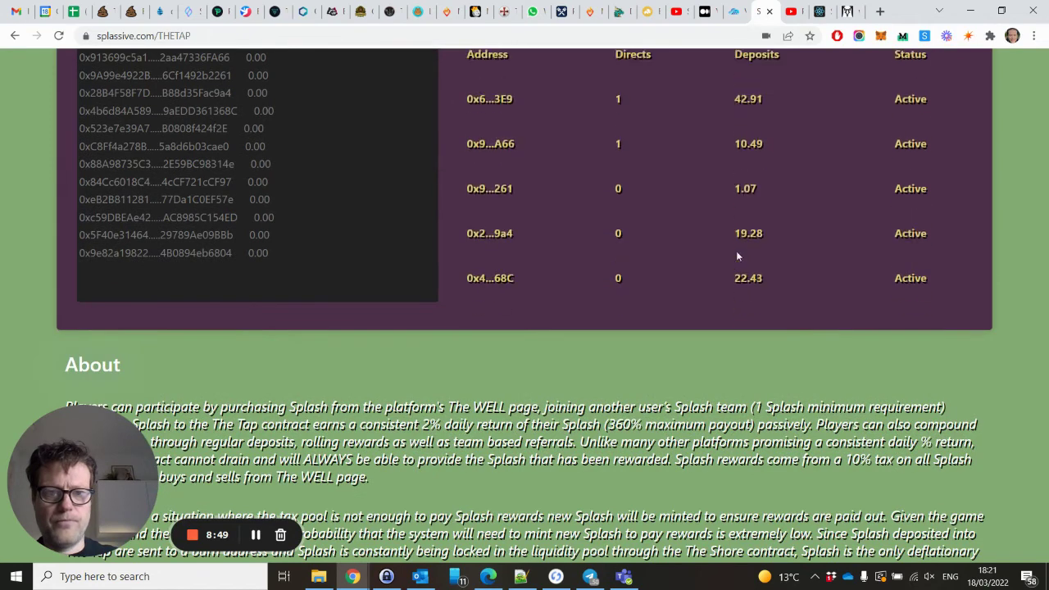
pyautogui.scroll(3, 944, 388)
pyautogui.scroll(2, 944, 387)
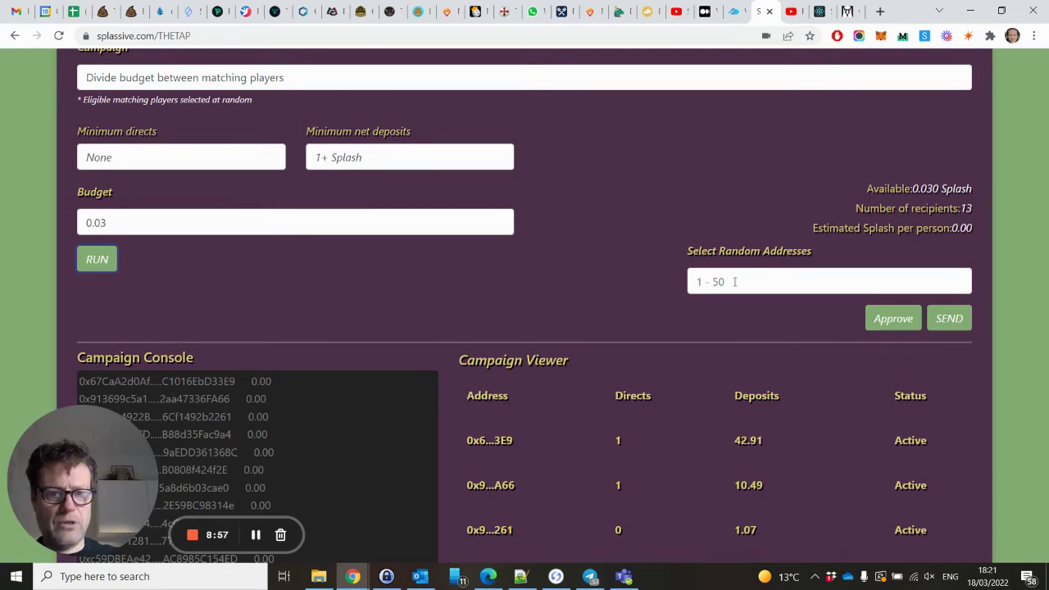
# Set Select Random Addresses to 4 and rerun the campaign, still 13 recipients at 0.00 each.
pyautogui.click(699, 284)
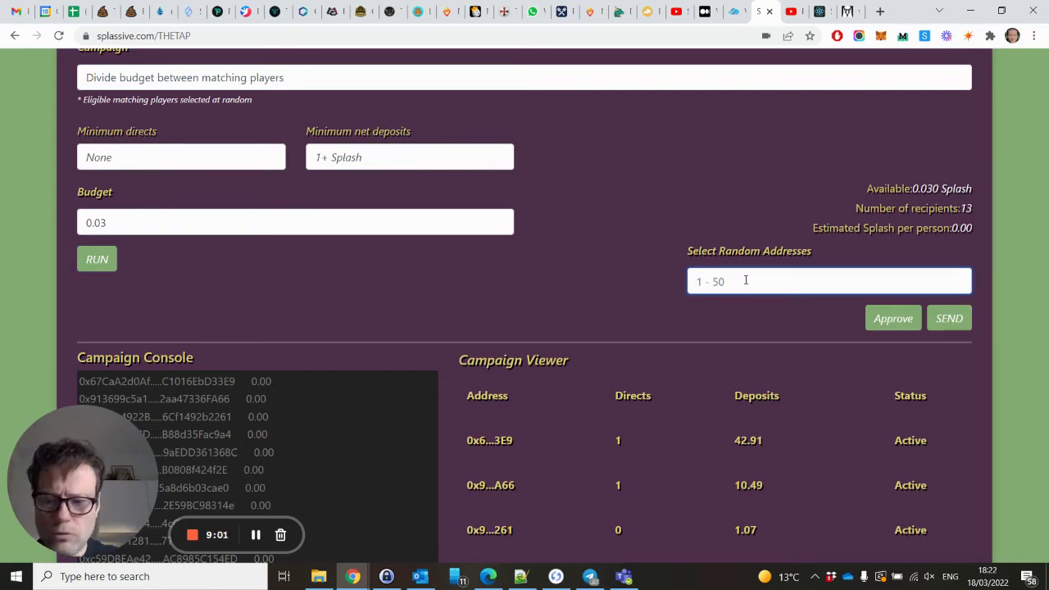
pyautogui.write('4')
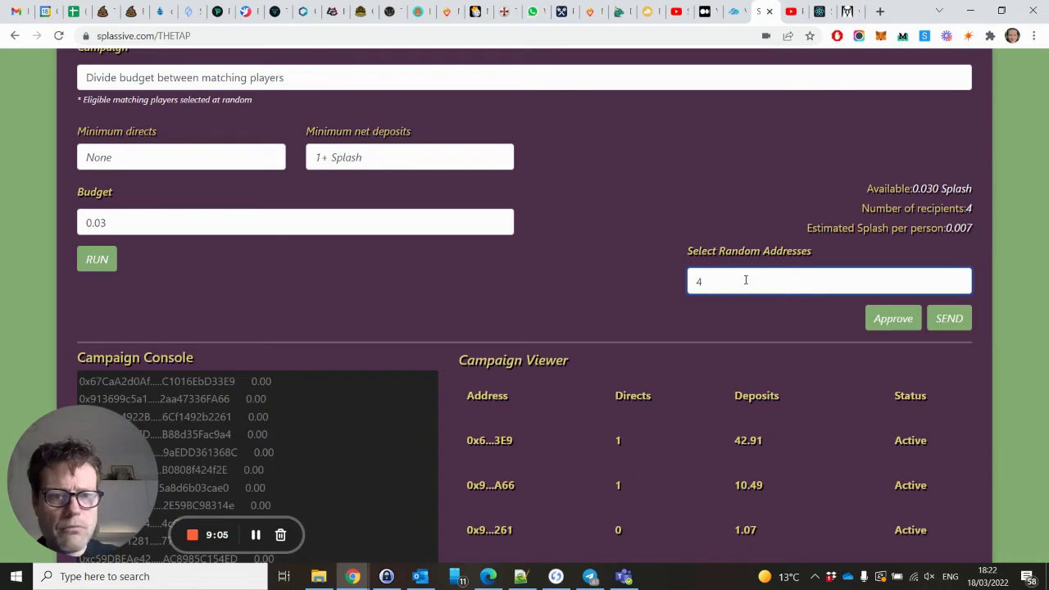
pyautogui.scroll(-4, 749, 401)
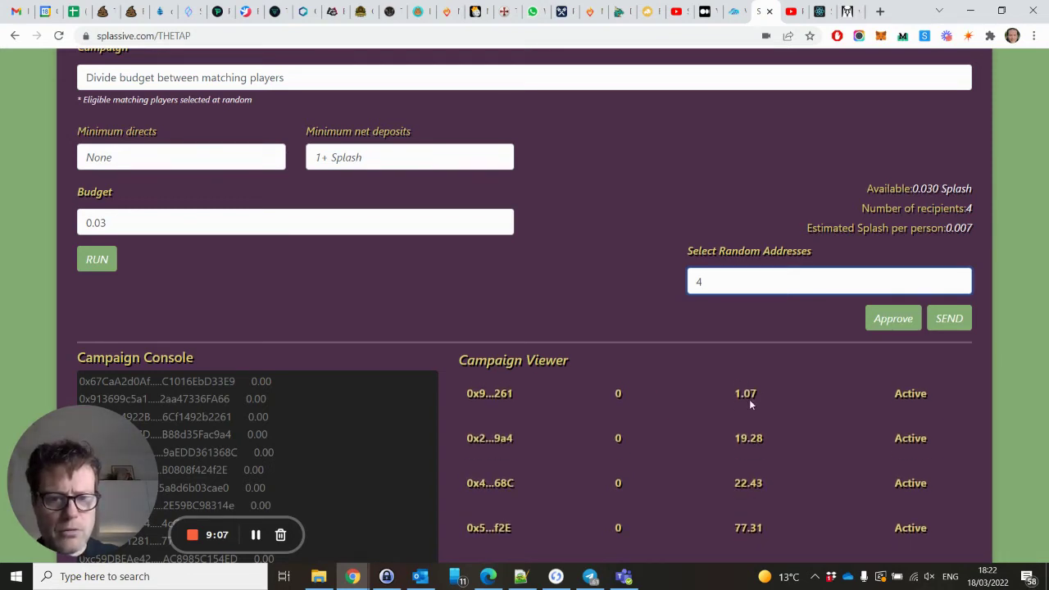
pyautogui.scroll(4, 748, 402)
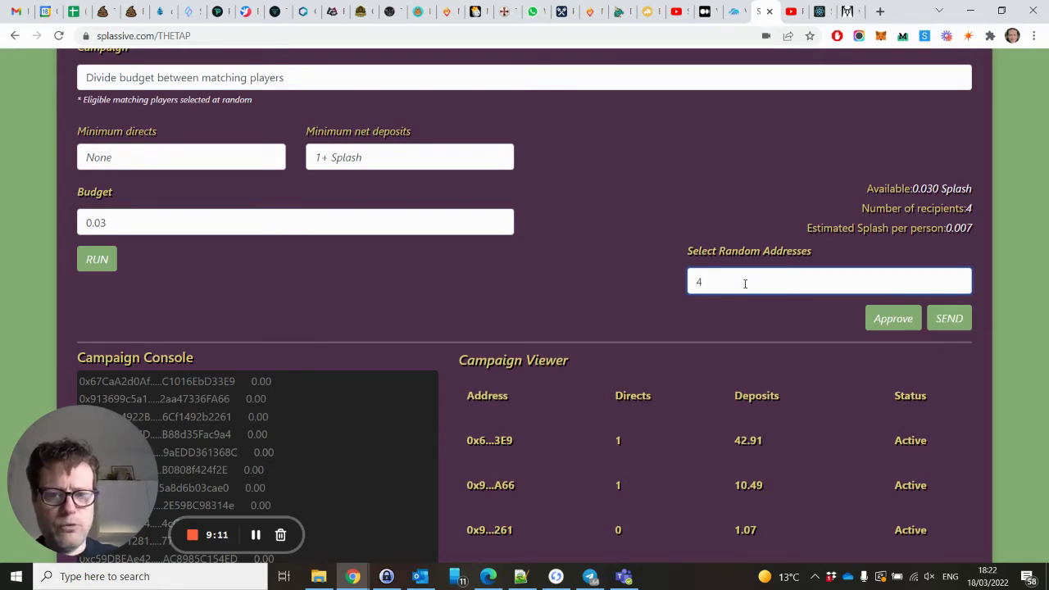
pyautogui.scroll(-3, 658, 447)
pyautogui.scroll(3, 658, 447)
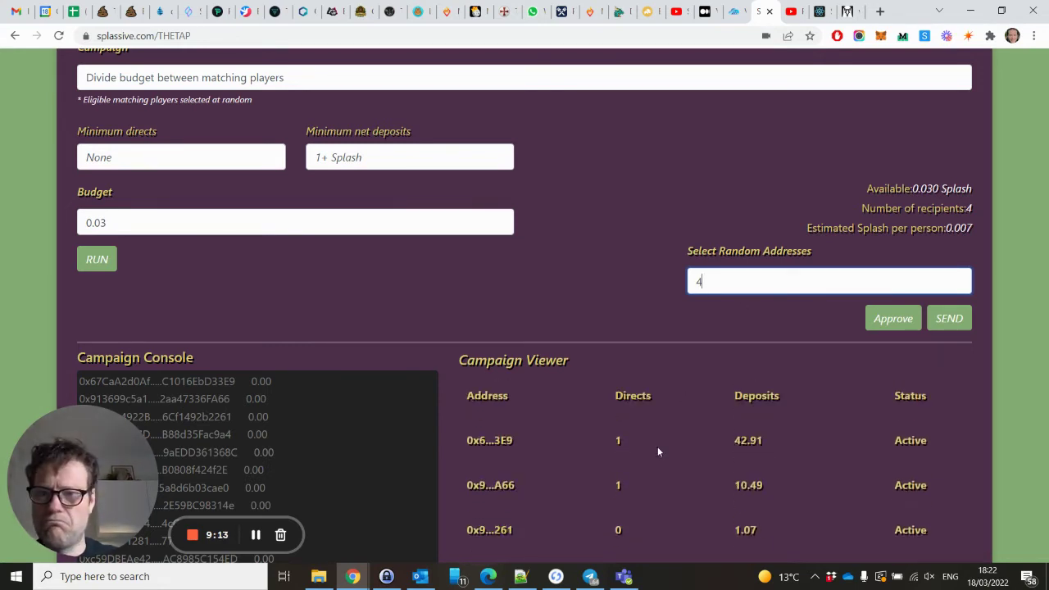
pyautogui.click(114, 261)
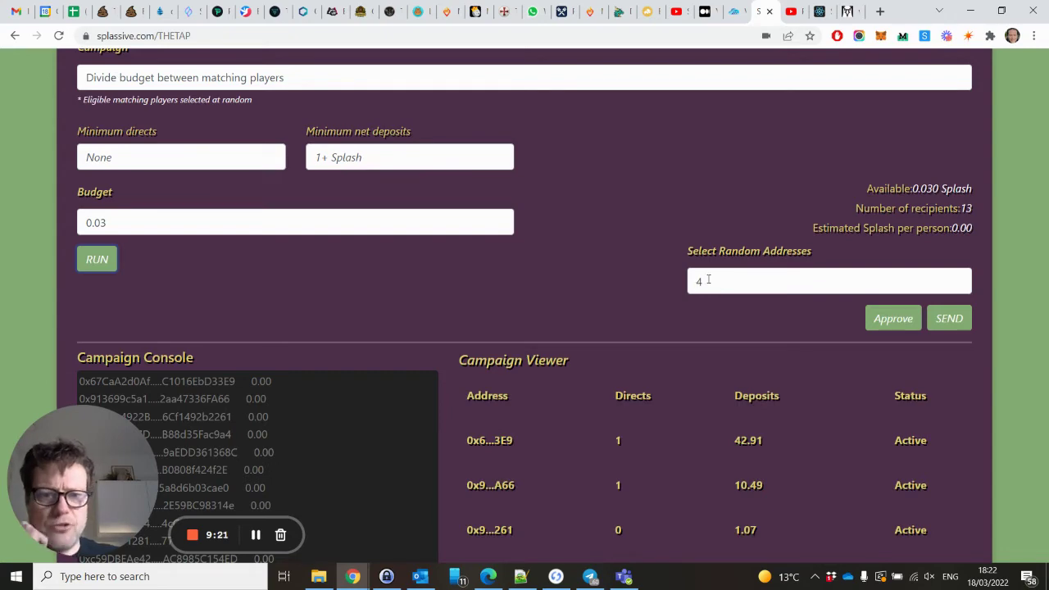
# Claim The Tap's available rewards, bringing up the wallet confirmation with a 0.023208 AVAX gas fee.
pyautogui.scroll(15, 701, 279)
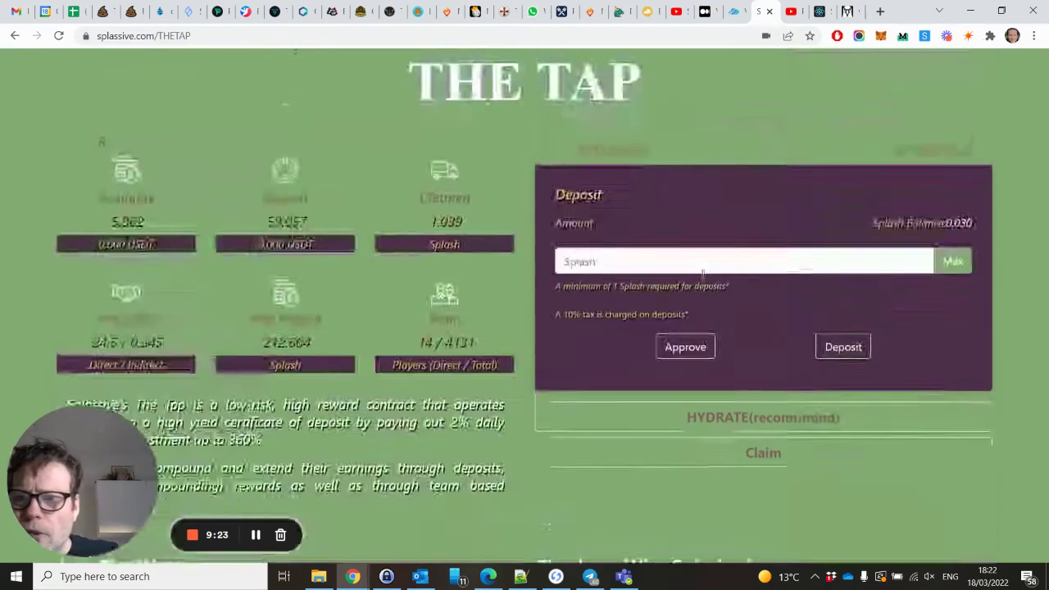
pyautogui.scroll(-2, 701, 278)
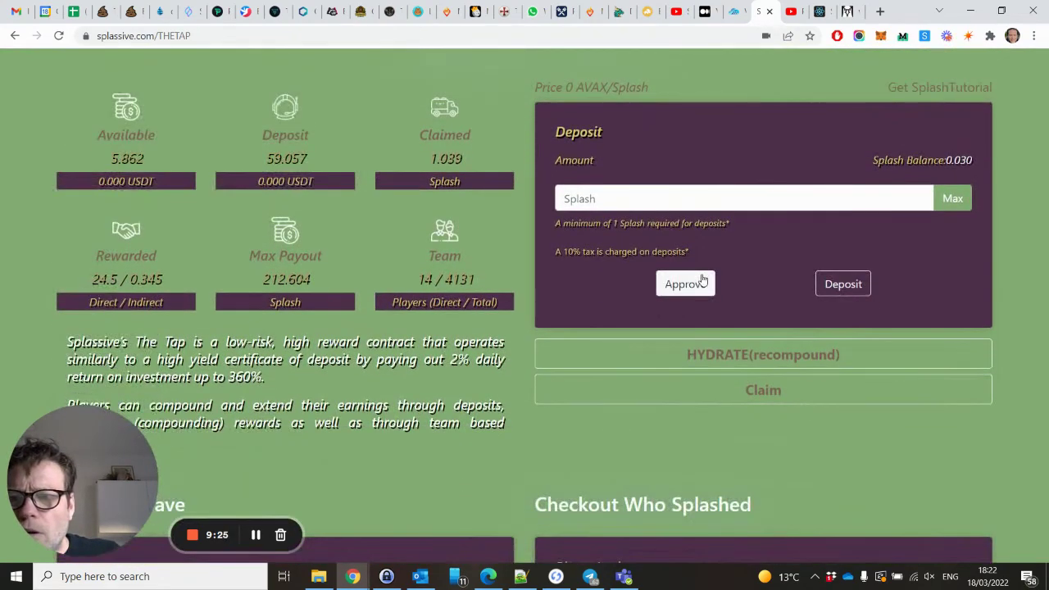
pyautogui.scroll(2, 702, 277)
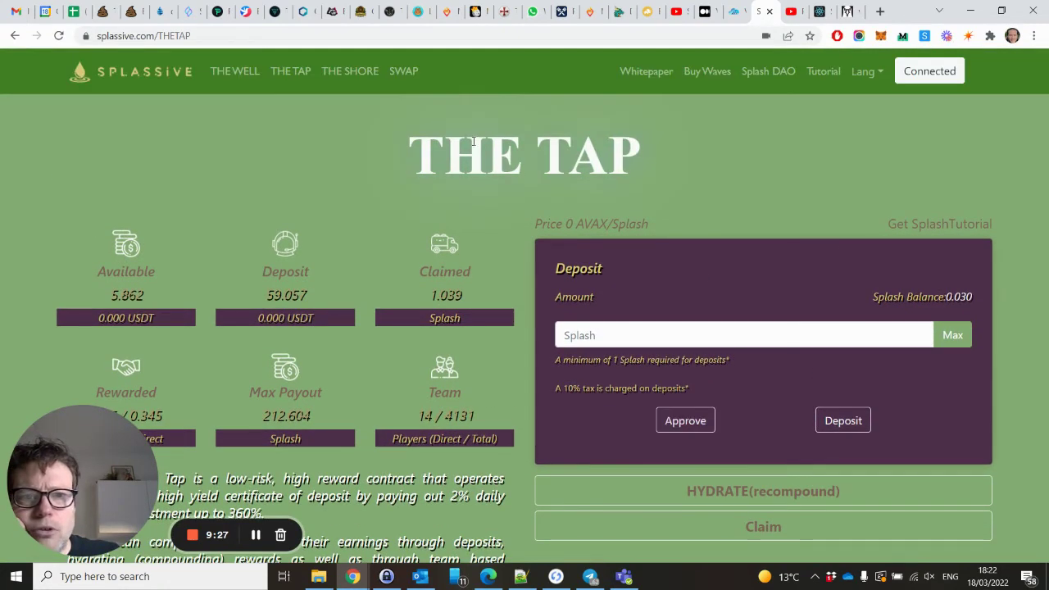
pyautogui.click(230, 72)
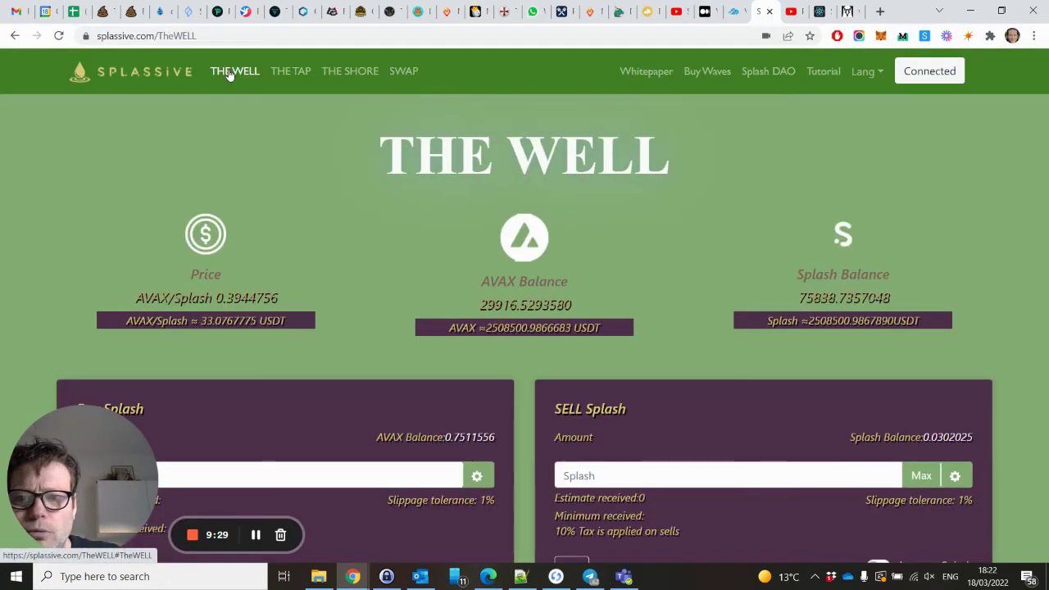
pyautogui.click(270, 74)
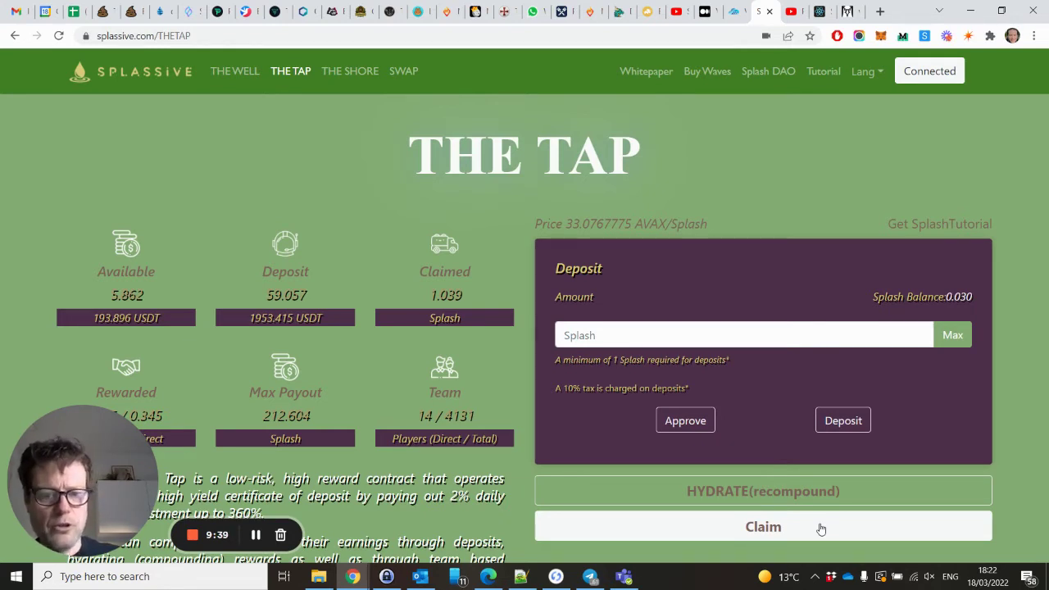
pyautogui.click(820, 528)
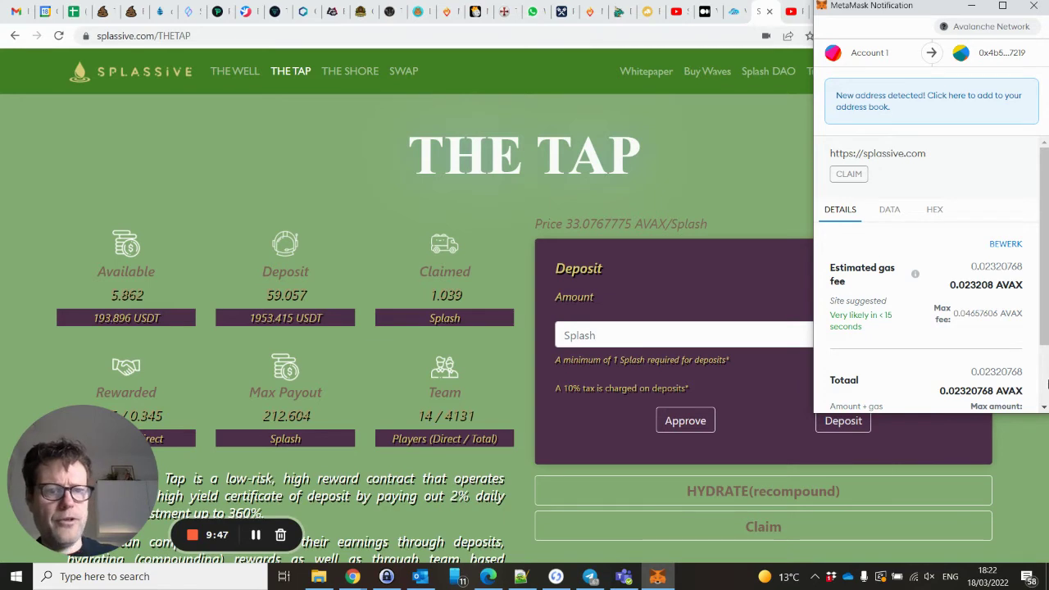
pyautogui.scroll(-2, 1028, 385)
# Confirm the Tap claim in the wallet and check the new 4.779 Splash balance and 6.901 claimed.
pyautogui.click(992, 390)
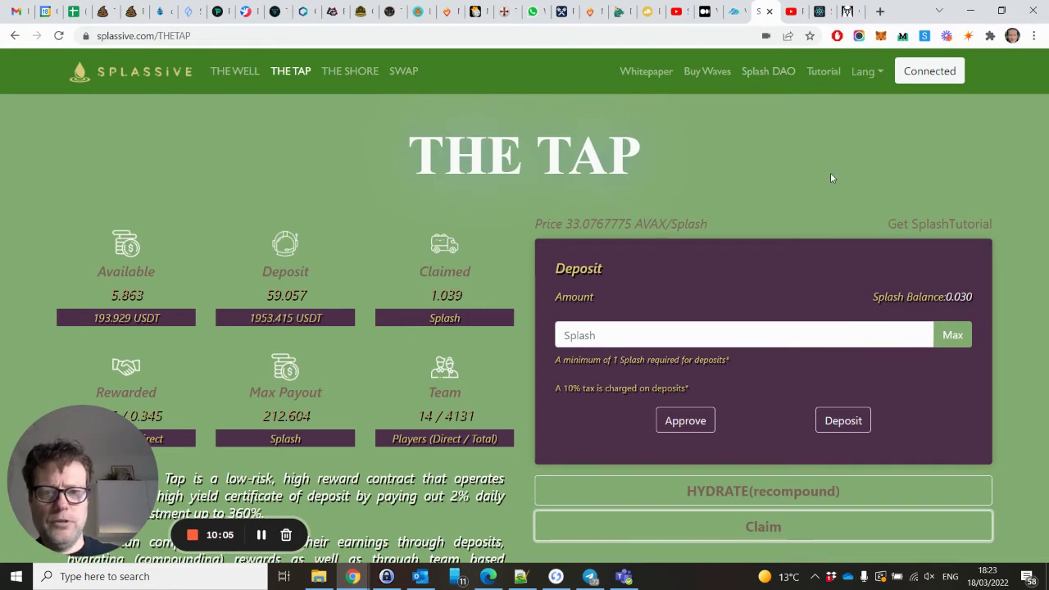
pyautogui.scroll(-1, 831, 178)
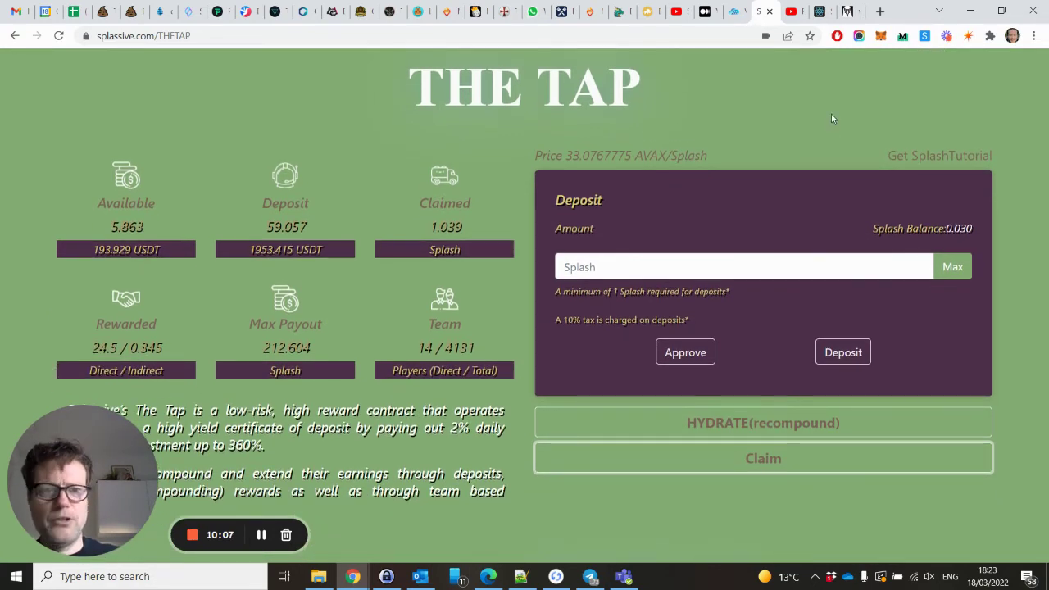
pyautogui.click(881, 37)
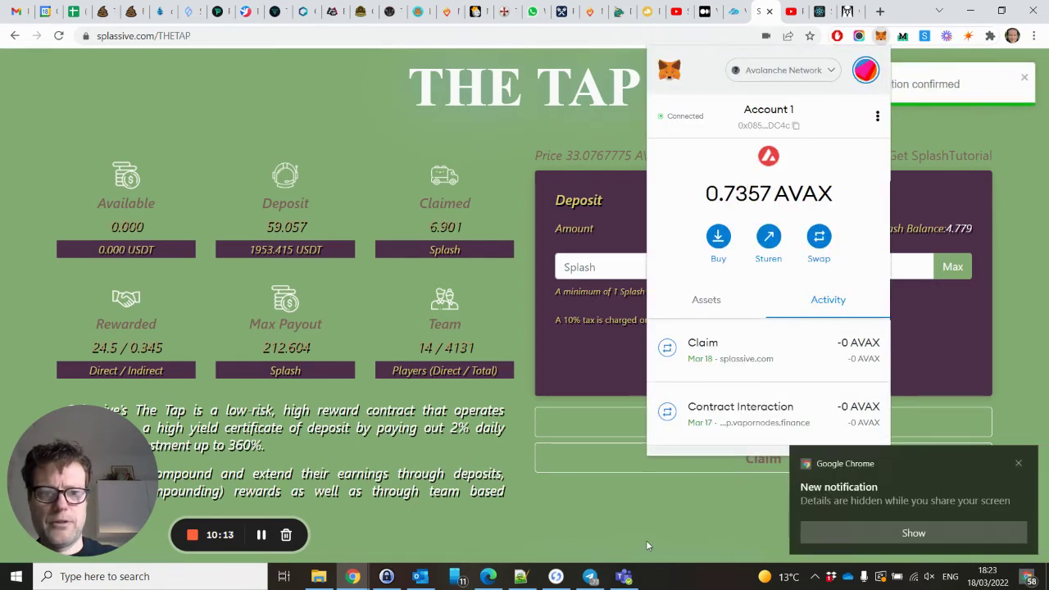
pyautogui.click(1018, 464)
pyautogui.click(757, 505)
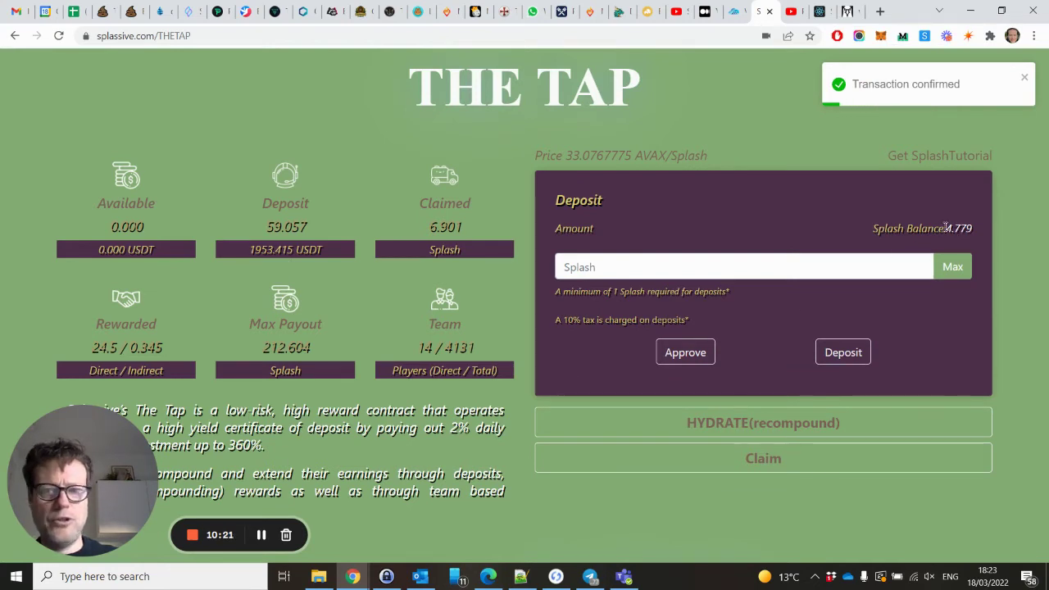
pyautogui.moveTo(946, 228); pyautogui.dragTo(974, 228)
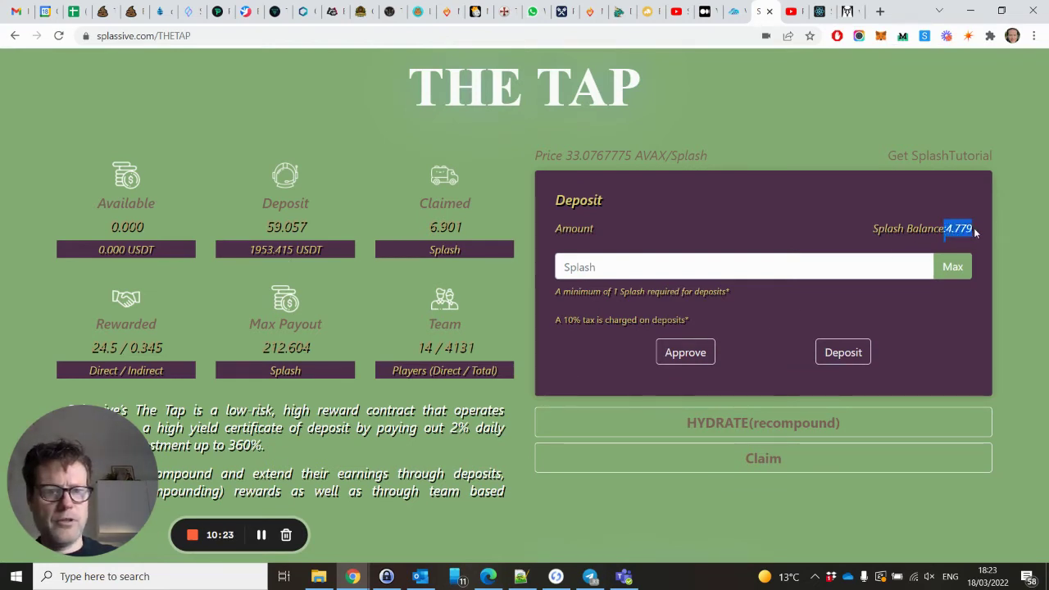
pyautogui.click(962, 379)
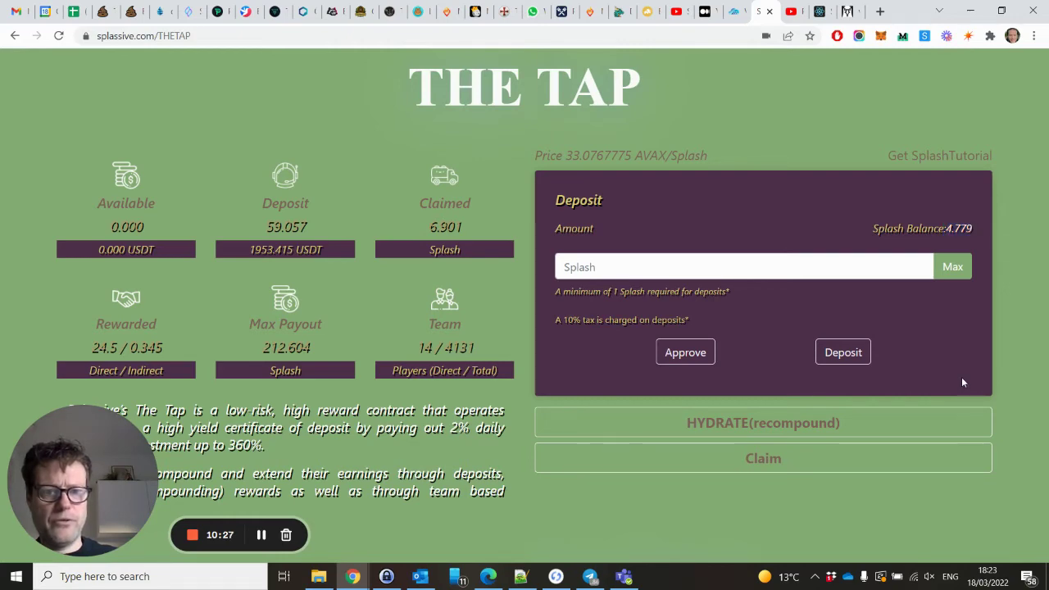
# Reopen the Team Airdrop form with your own address as Player.
pyautogui.scroll(-3, 873, 470)
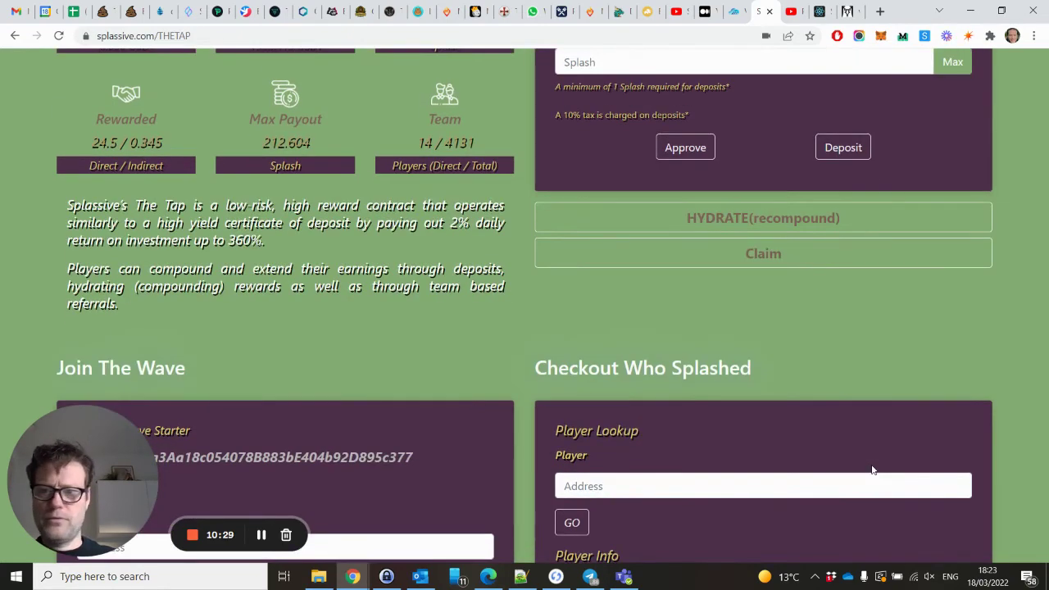
pyautogui.scroll(3, 661, 361)
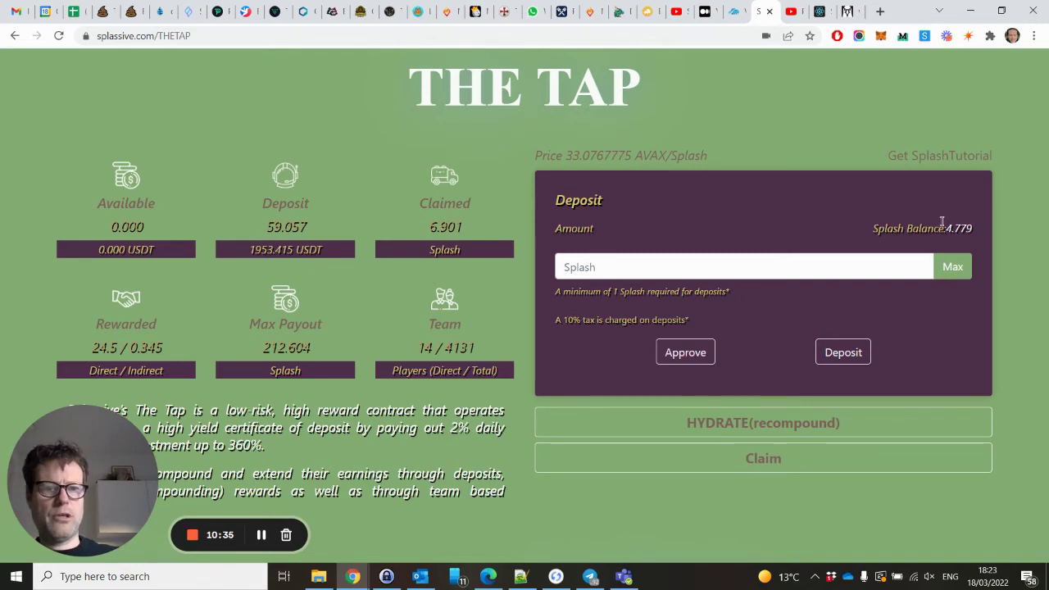
pyautogui.scroll(-1, 700, 438)
pyautogui.scroll(-3, 699, 438)
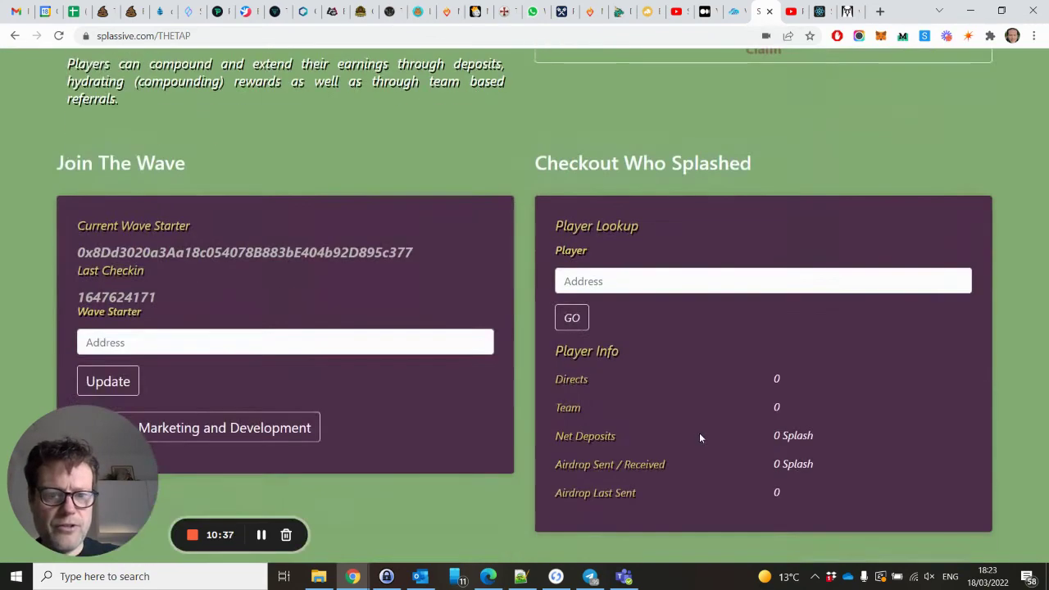
pyautogui.scroll(-5, 698, 433)
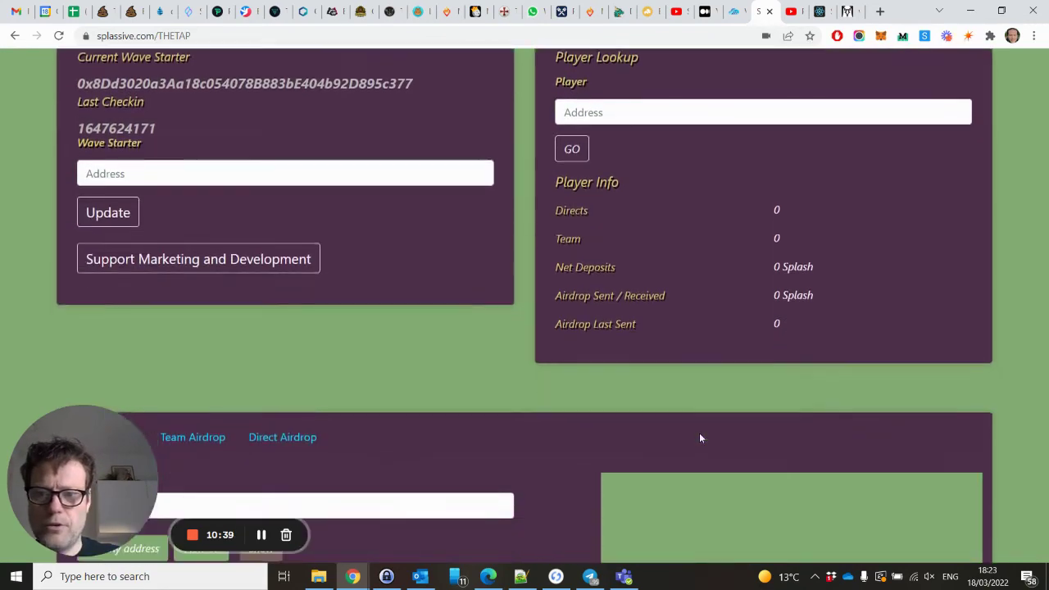
pyautogui.scroll(1, 699, 437)
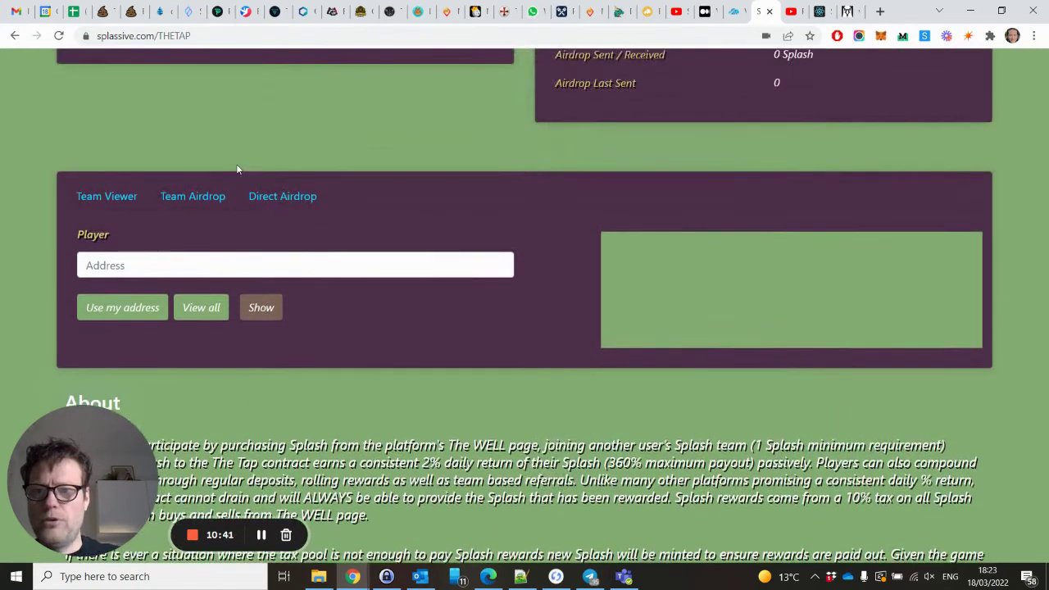
pyautogui.click(211, 201)
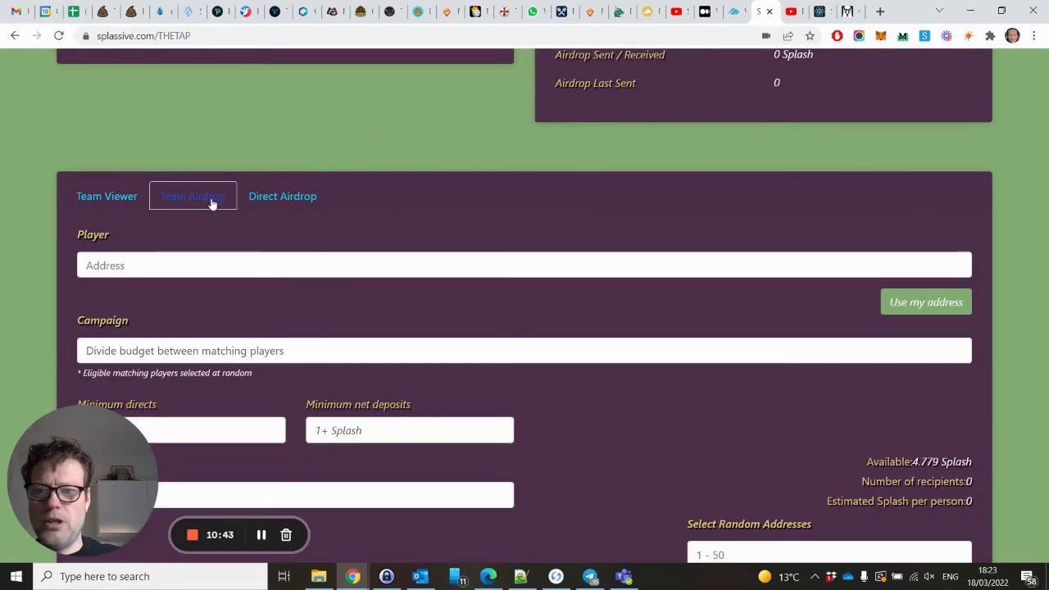
pyautogui.click(908, 303)
# Choose 'Divided budget across 5 matching players' and enter a 3.5 Splash budget.
pyautogui.scroll(-1, 542, 339)
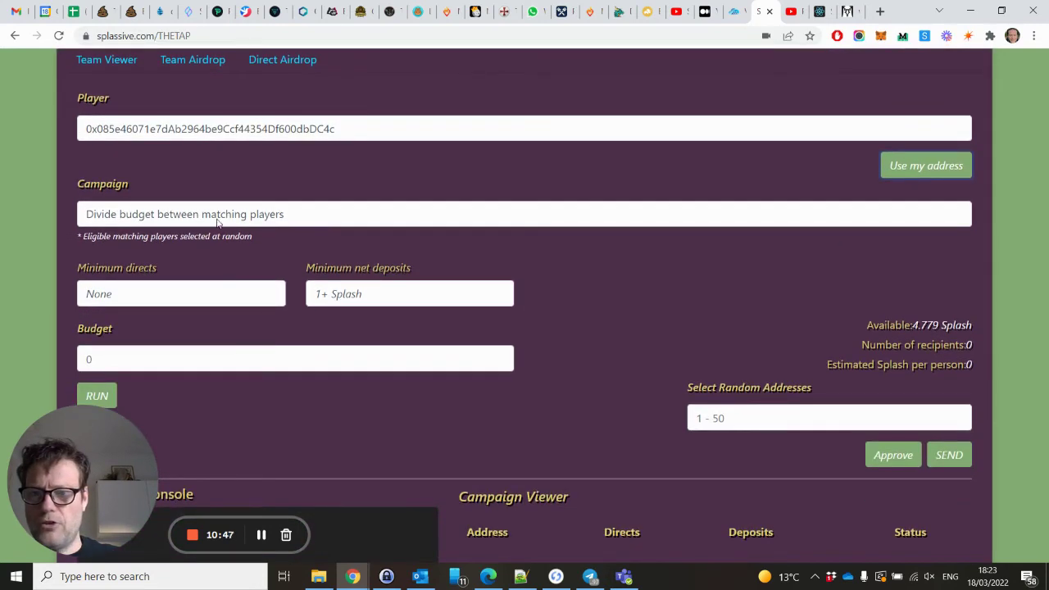
pyautogui.click(217, 216)
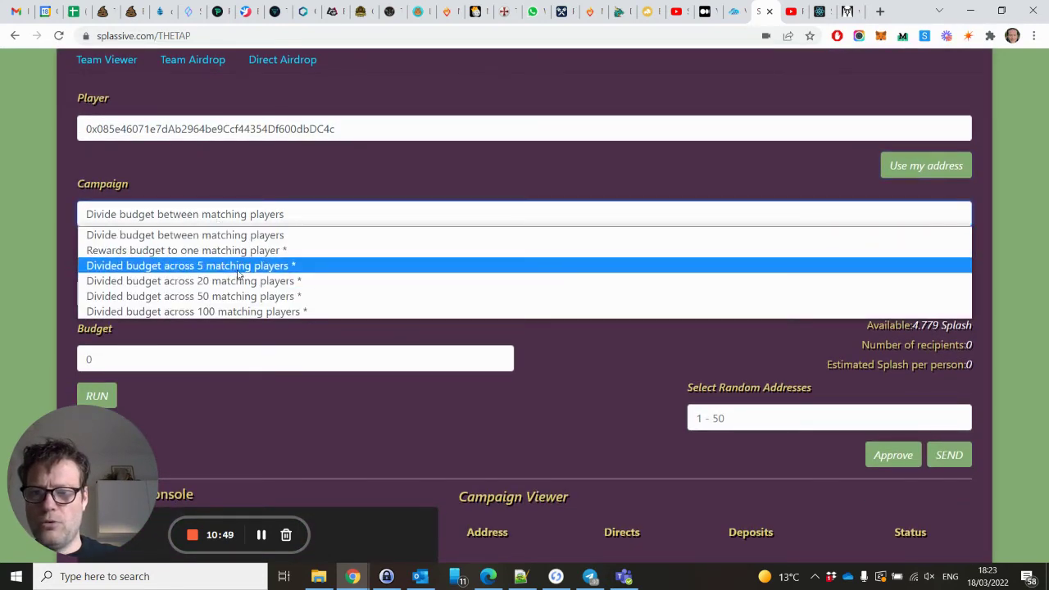
pyautogui.click(234, 266)
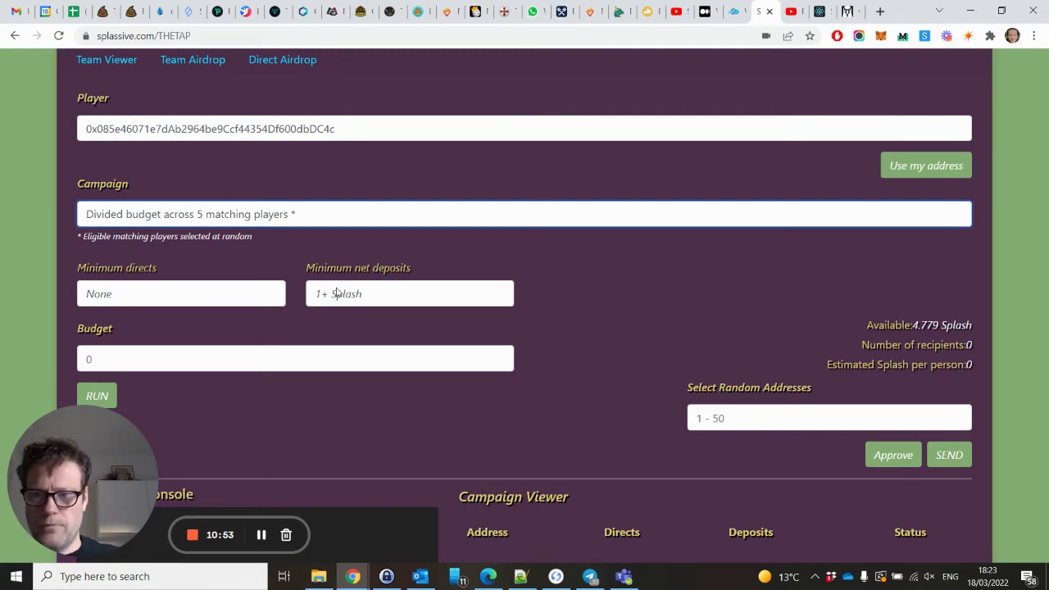
pyautogui.click(262, 350)
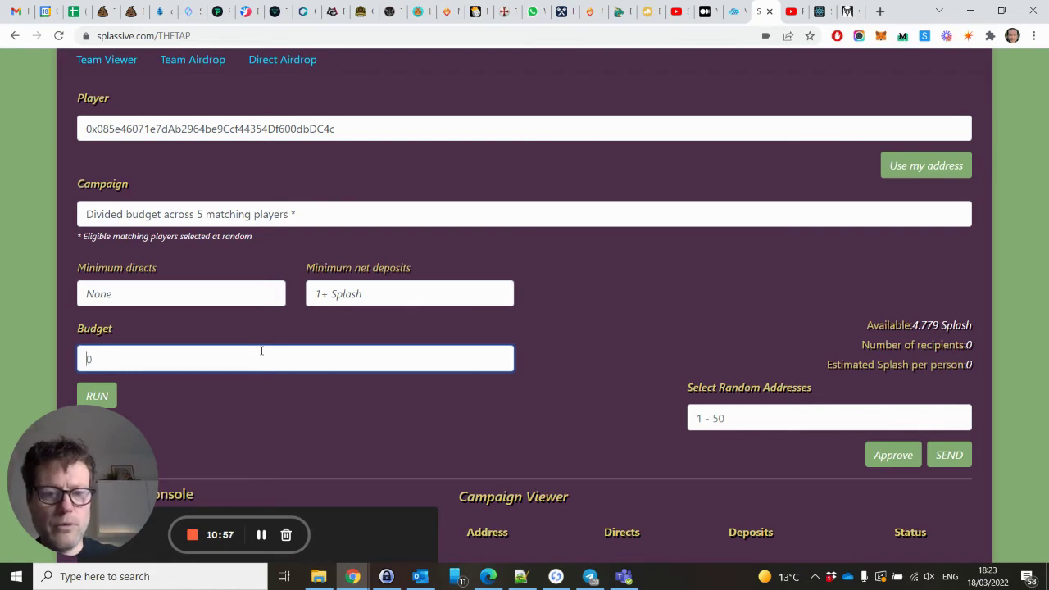
pyautogui.write('3.5')
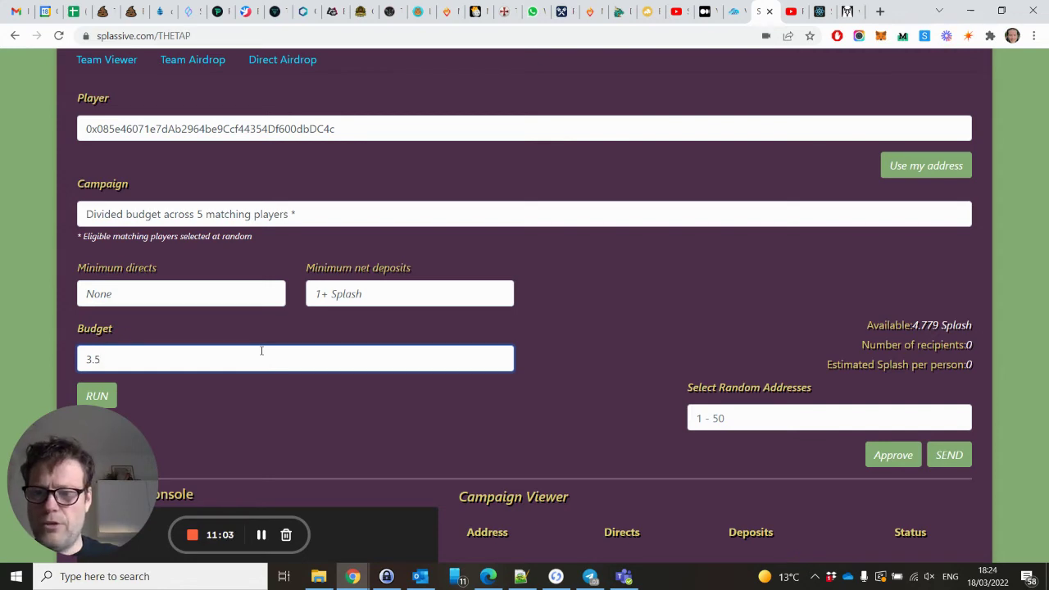
pyautogui.scroll(-2, 261, 350)
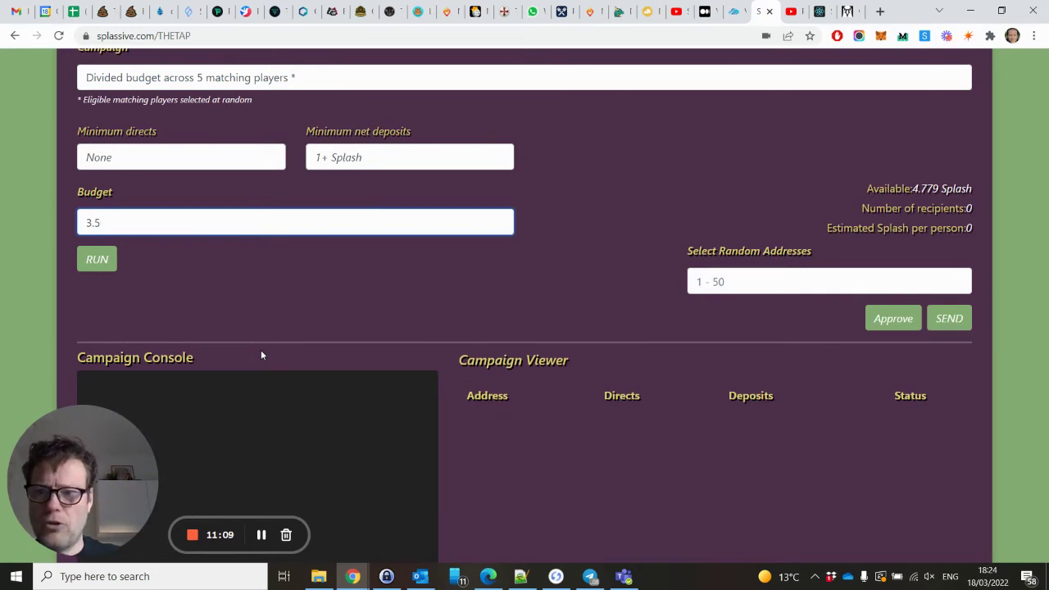
pyautogui.click(104, 271)
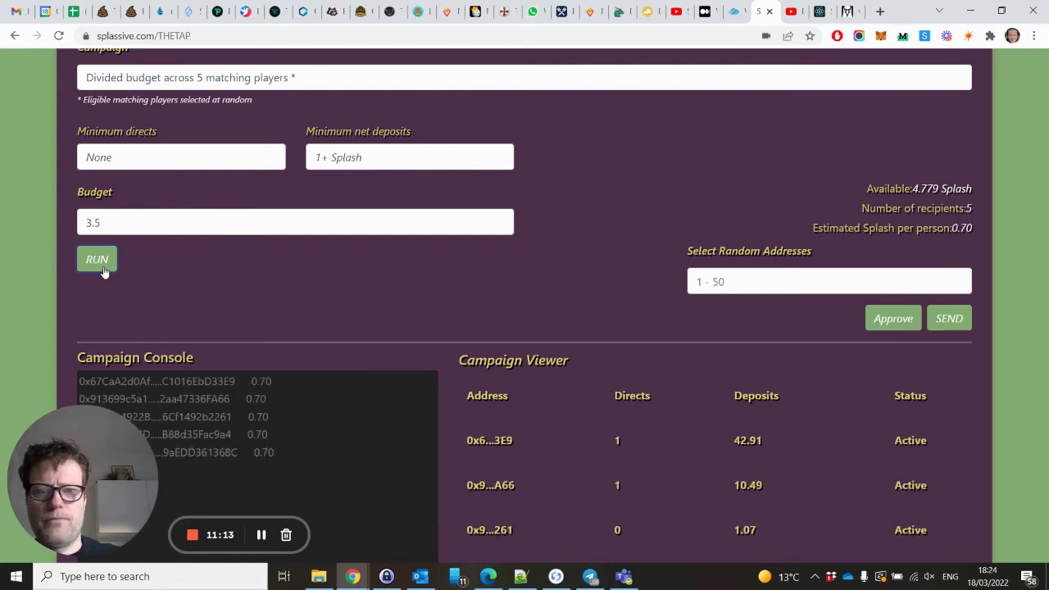
pyautogui.scroll(-1, 770, 447)
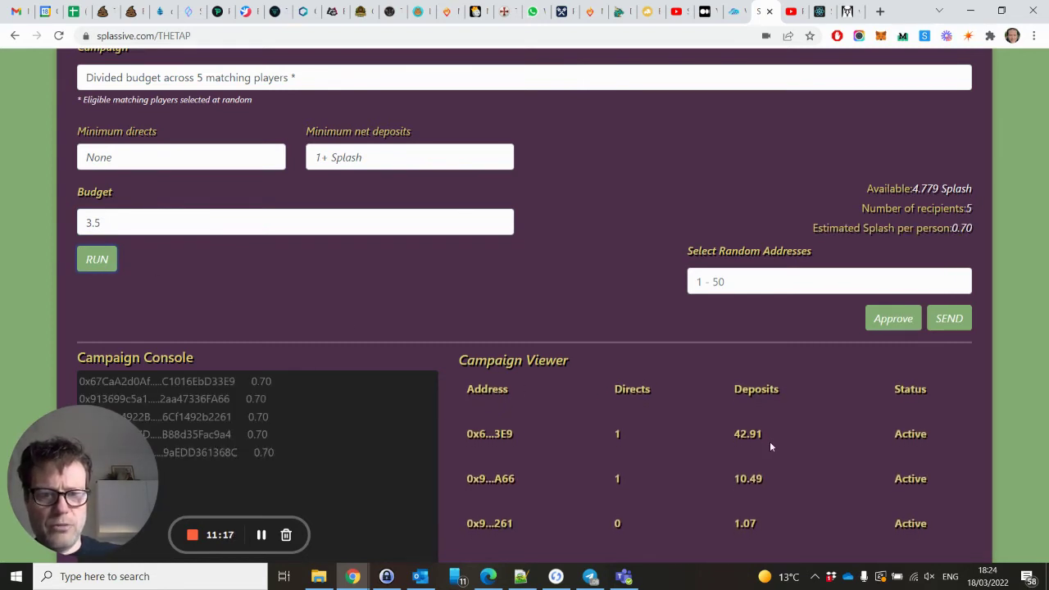
pyautogui.scroll(-4, 845, 440)
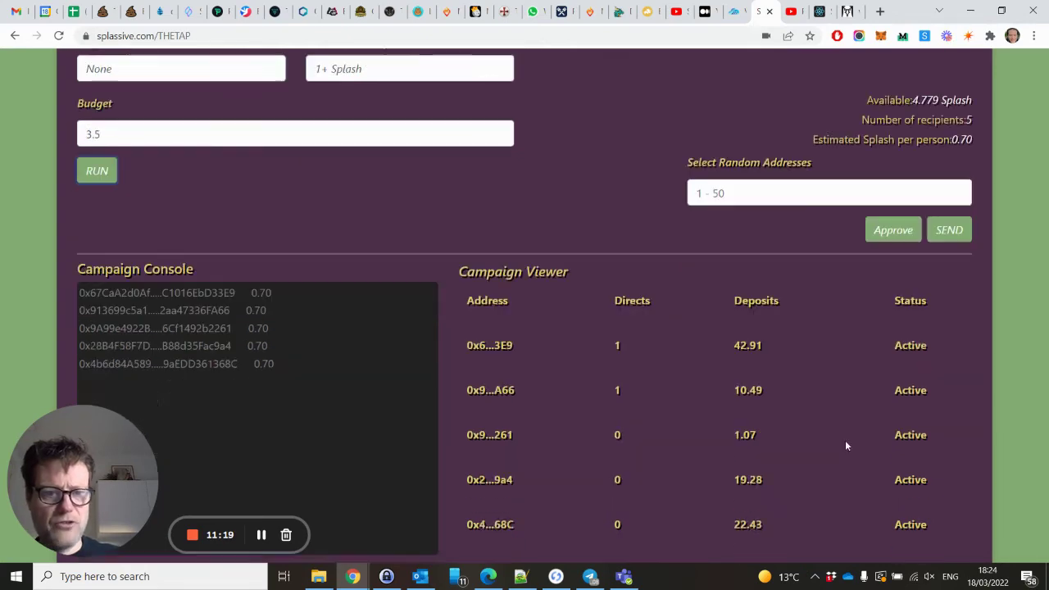
pyautogui.scroll(1, 760, 183)
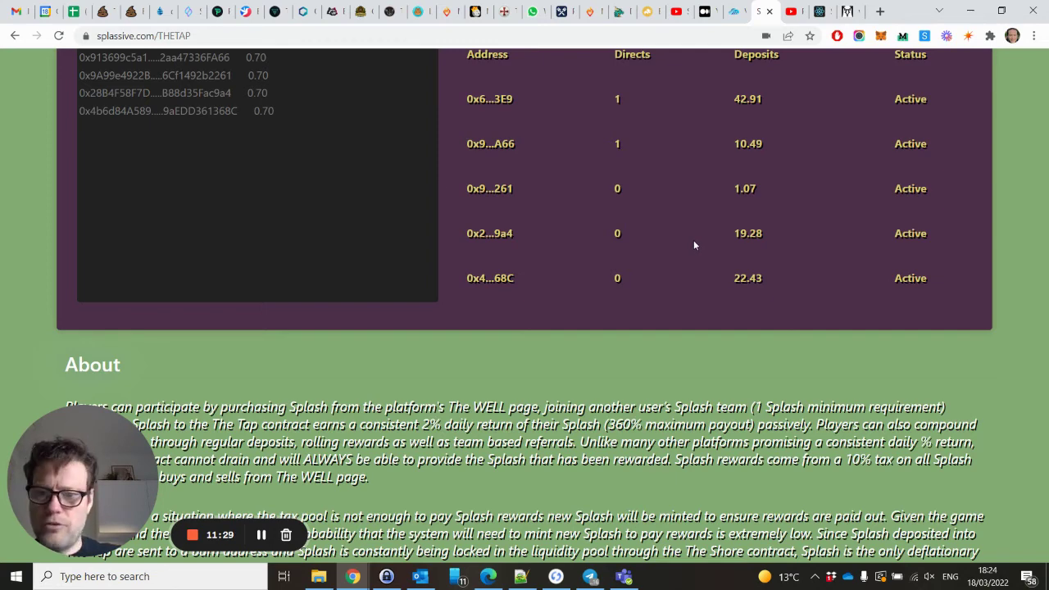
pyautogui.scroll(3, 693, 244)
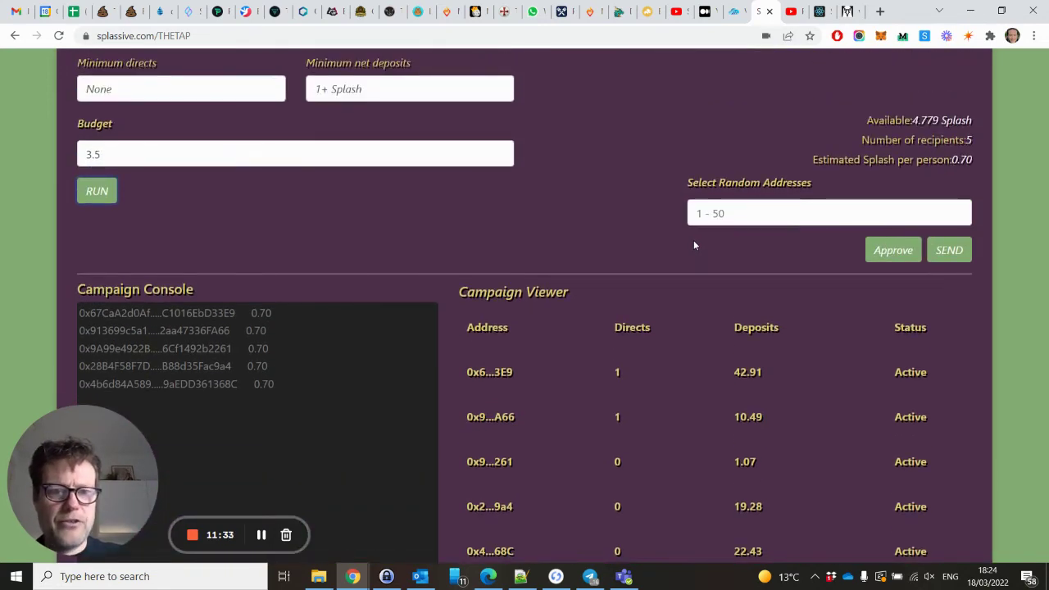
pyautogui.scroll(-1, 693, 244)
pyautogui.scroll(2, 693, 244)
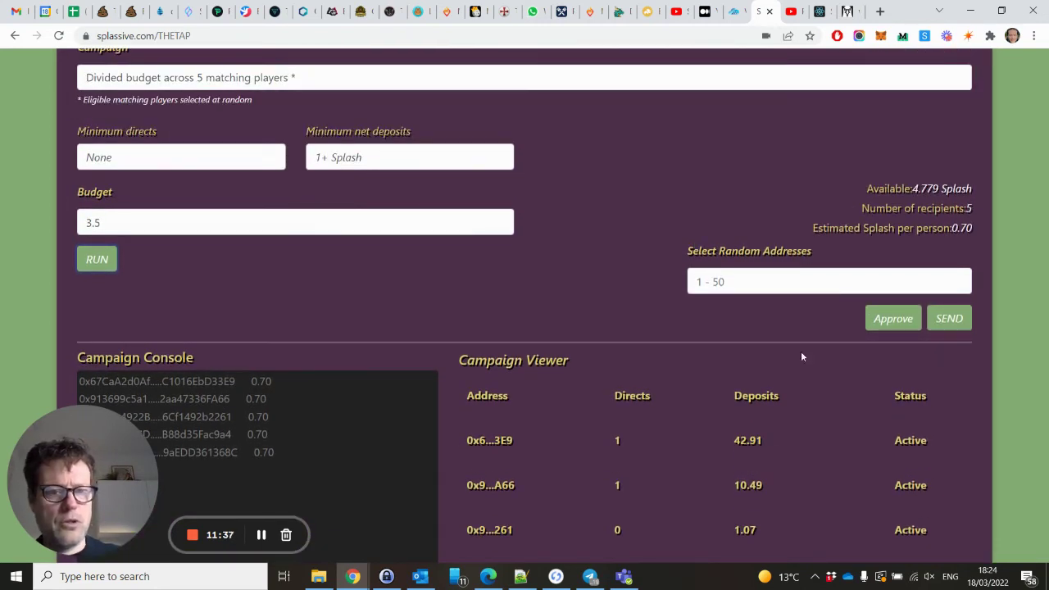
# Approve the airdrop contract to spend Splash in MetaMask, then try sending the 3.5 Splash airdrop.
pyautogui.click(892, 319)
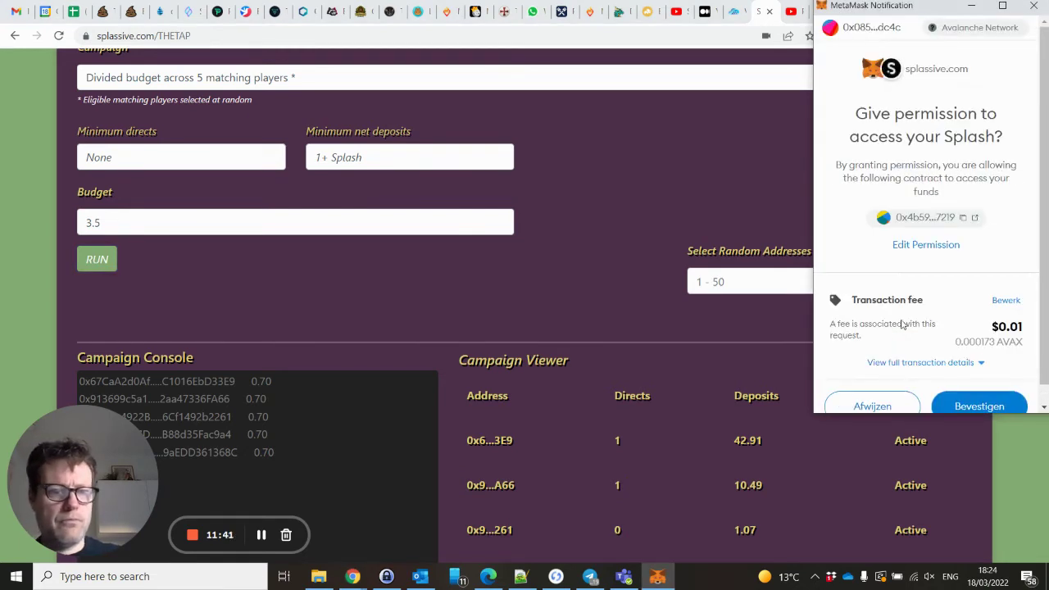
pyautogui.click(976, 407)
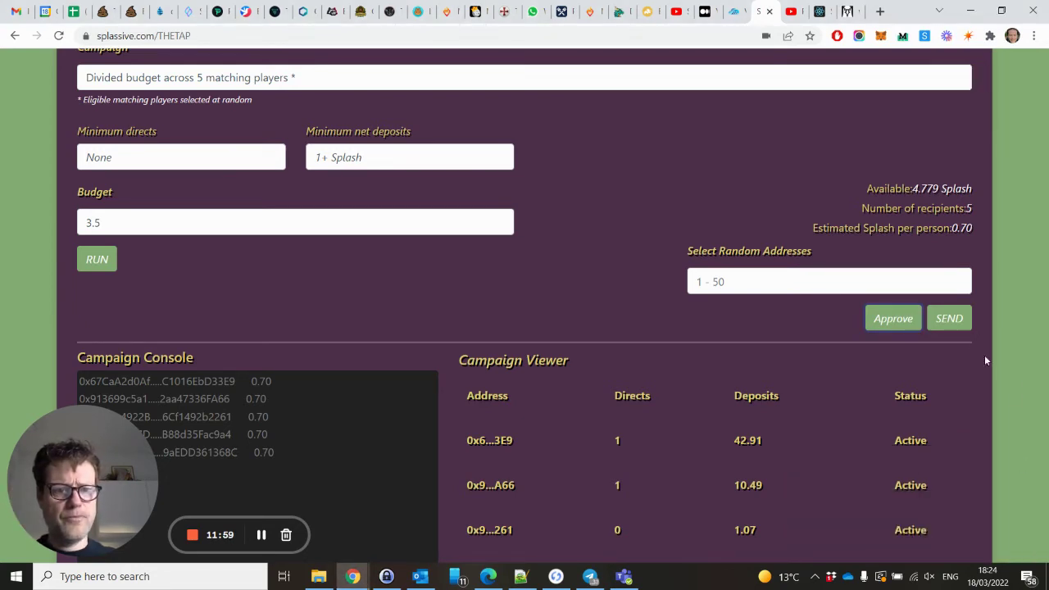
pyautogui.click(954, 320)
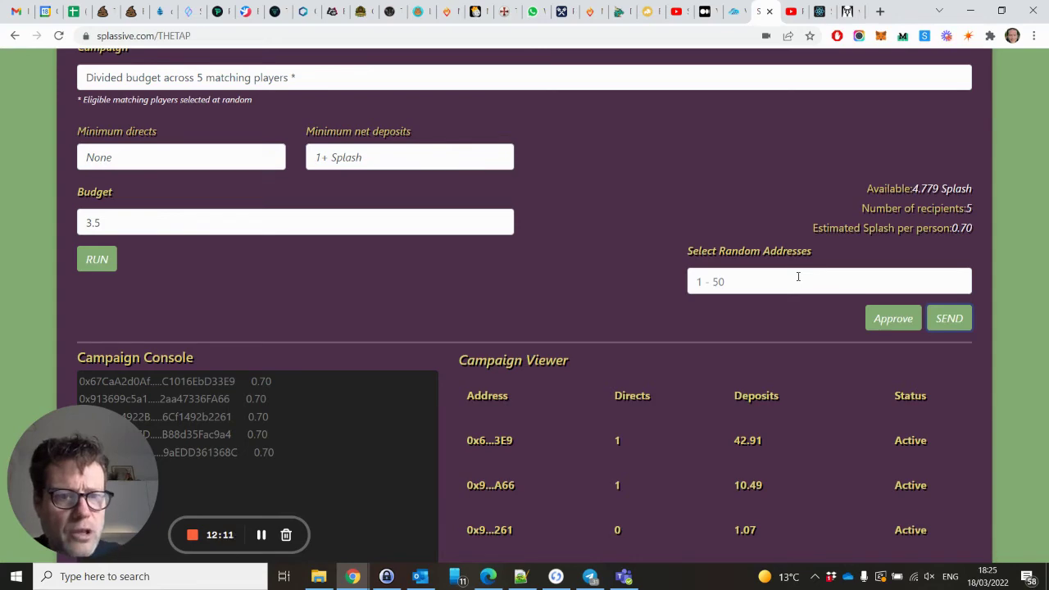
pyautogui.scroll(-2, 797, 277)
pyautogui.scroll(2, 797, 279)
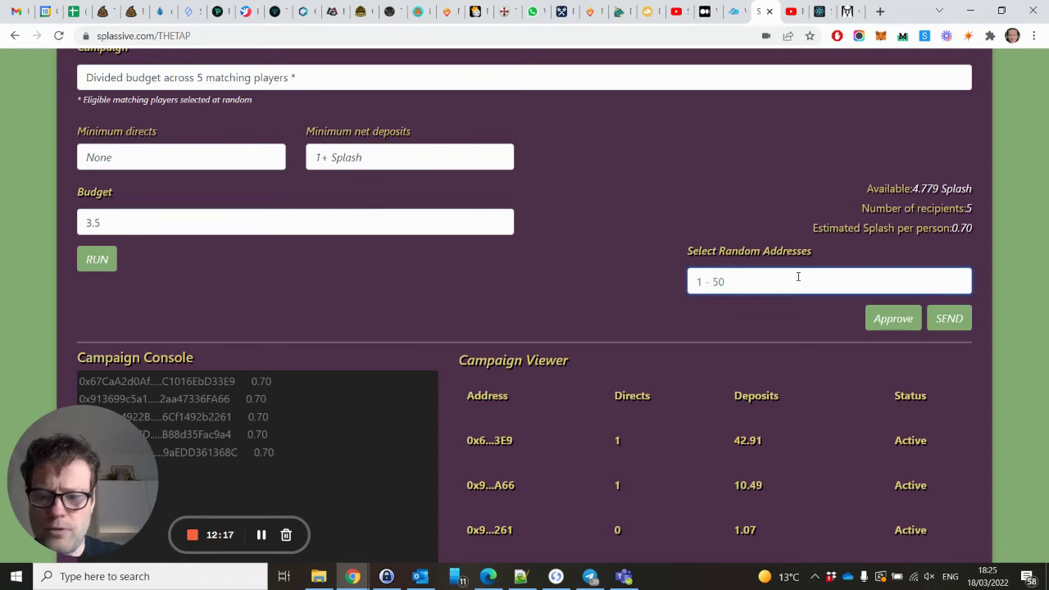
# Try 10, 5 and 3 random addresses, settling on 4 for 0.875 Splash per person.
pyautogui.write('1')
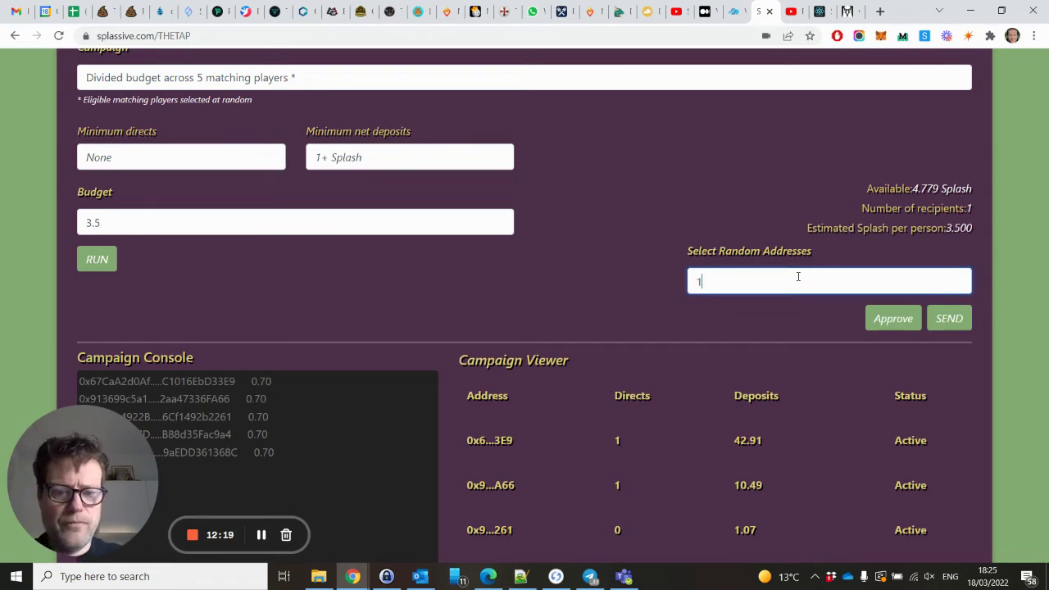
pyautogui.write('0')
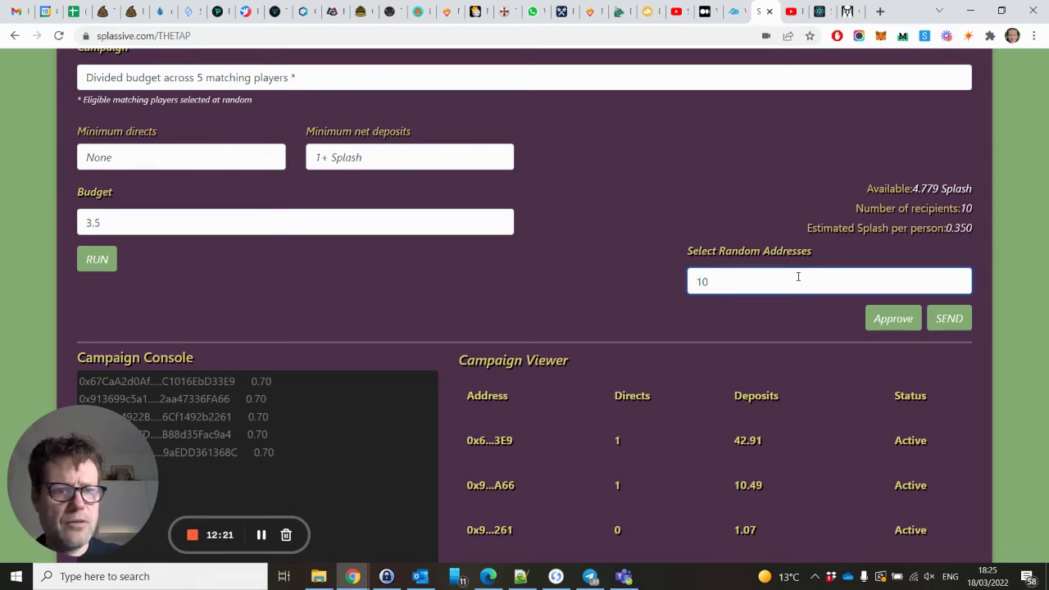
pyautogui.press('BackSpace')
pyautogui.press('BackSpace')
pyautogui.write('5')
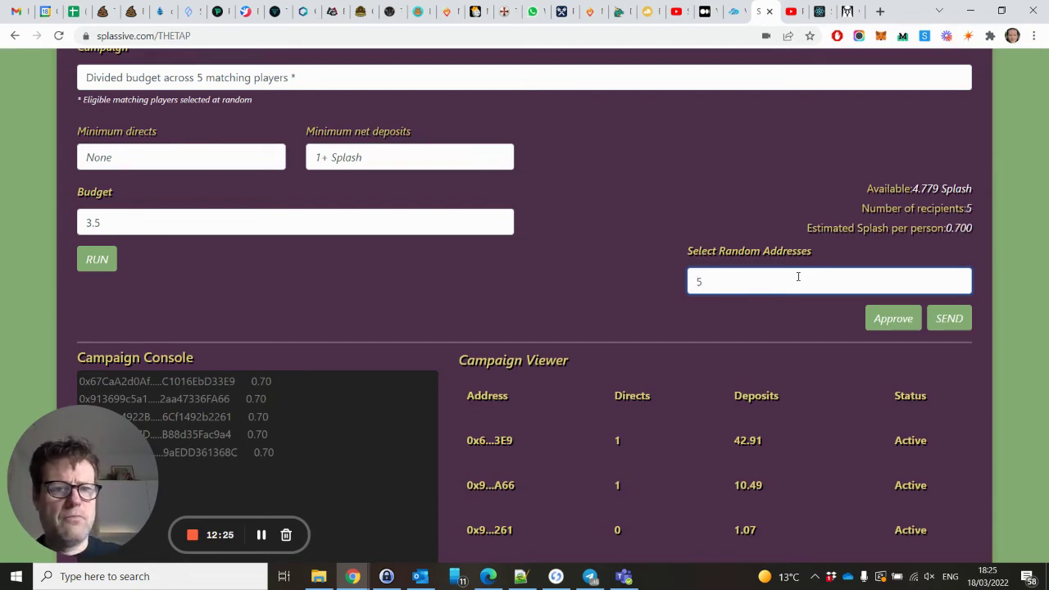
pyautogui.press('BackSpace')
pyautogui.write('3')
pyautogui.scroll(-4, 797, 276)
pyautogui.scroll(1, 797, 278)
pyautogui.scroll(3, 797, 281)
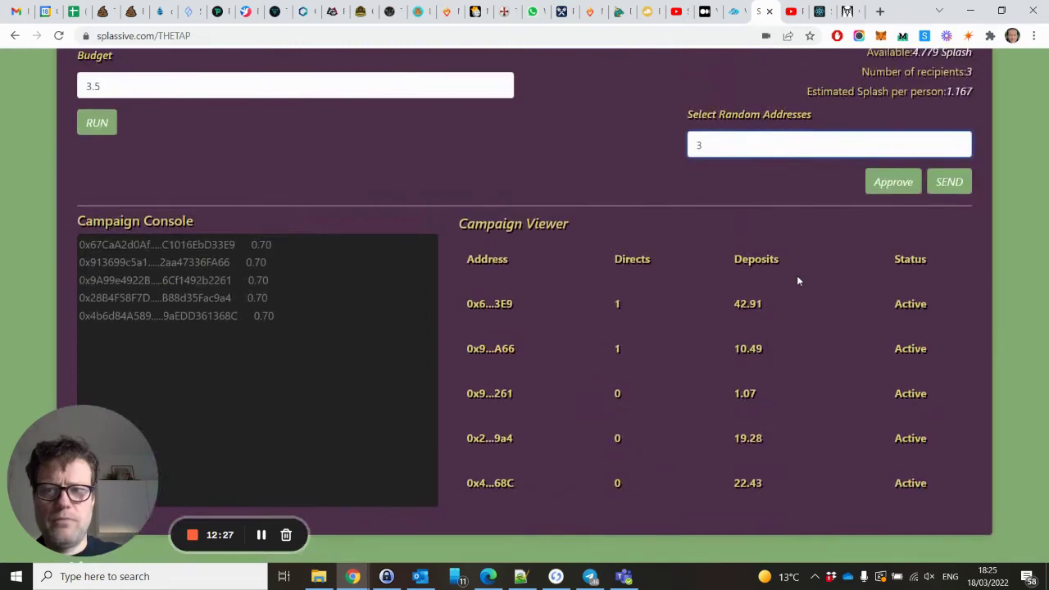
pyautogui.press('BackSpace')
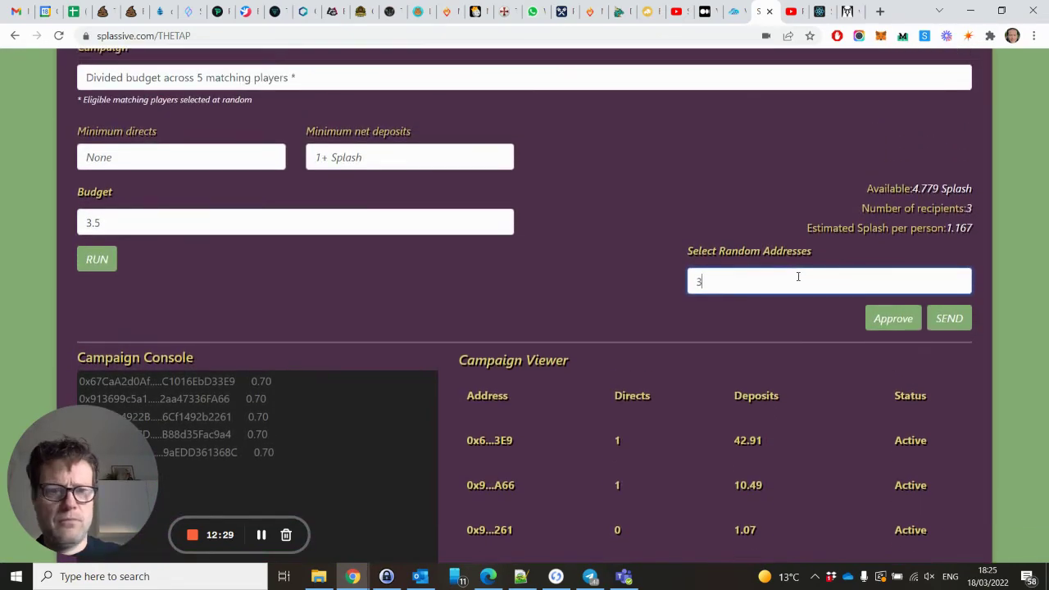
pyautogui.write('4')
pyautogui.scroll(3, 798, 278)
pyautogui.scroll(4, 799, 281)
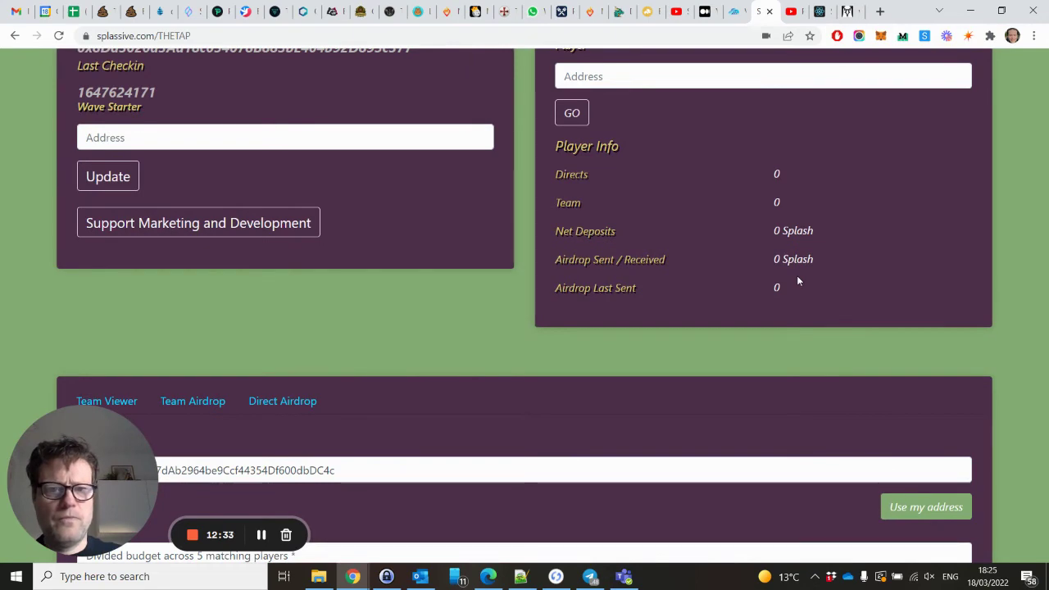
pyautogui.scroll(3, 797, 281)
pyautogui.scroll(-11, 797, 281)
pyautogui.scroll(-1, 797, 281)
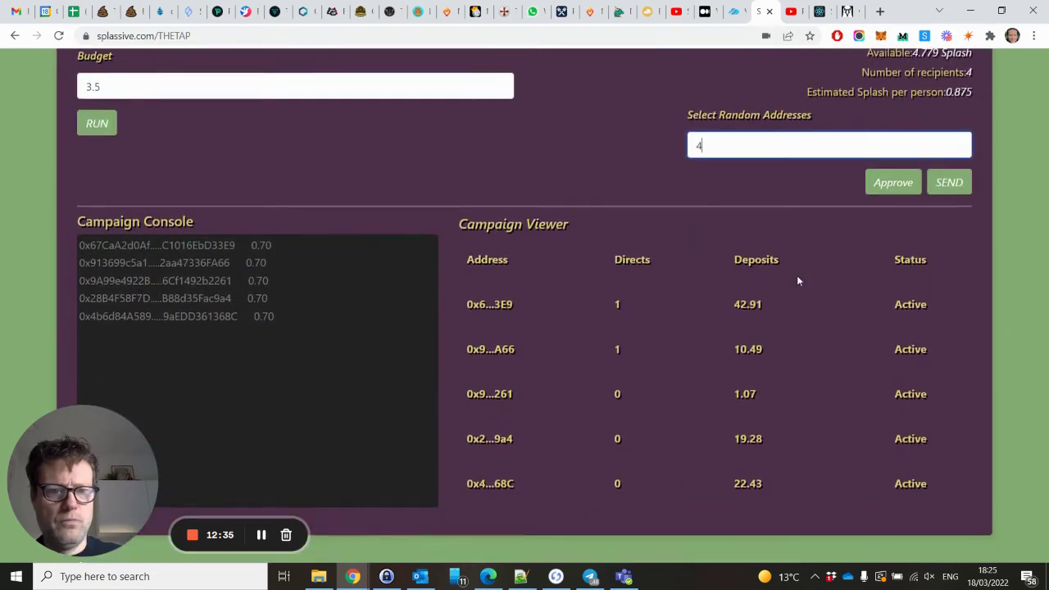
# Send the 3.5 Splash airdrop to 4 players and confirm it in MetaMask, leaving 1.279 available.
pyautogui.click(947, 183)
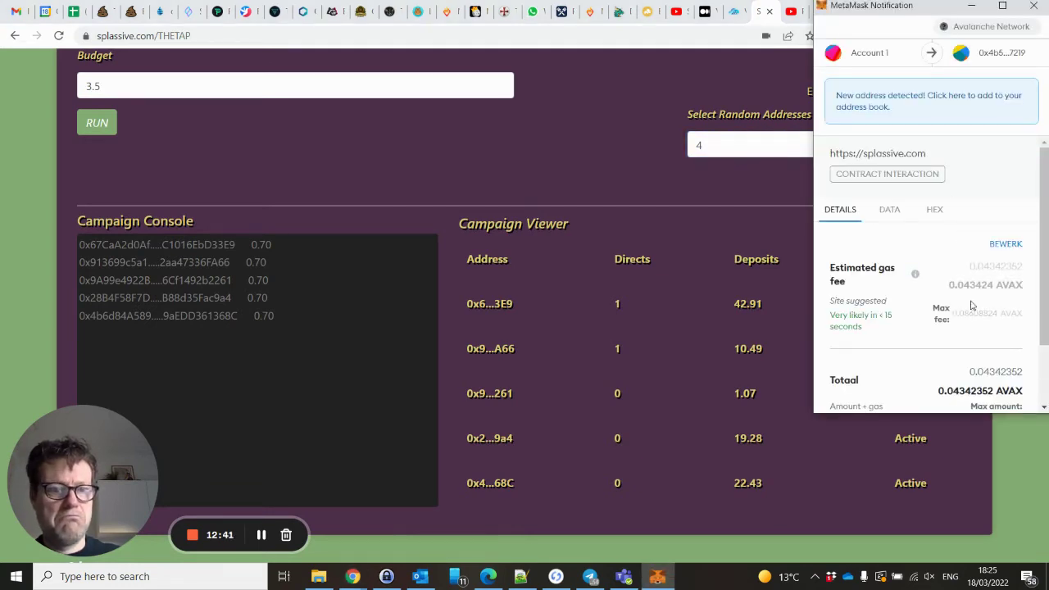
pyautogui.scroll(-2, 971, 304)
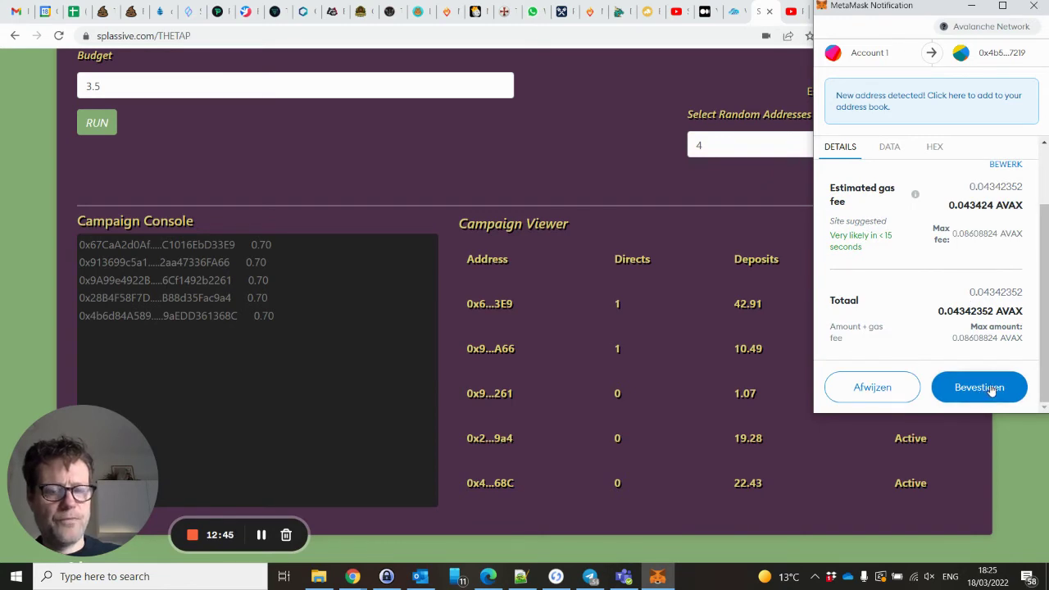
pyautogui.click(990, 389)
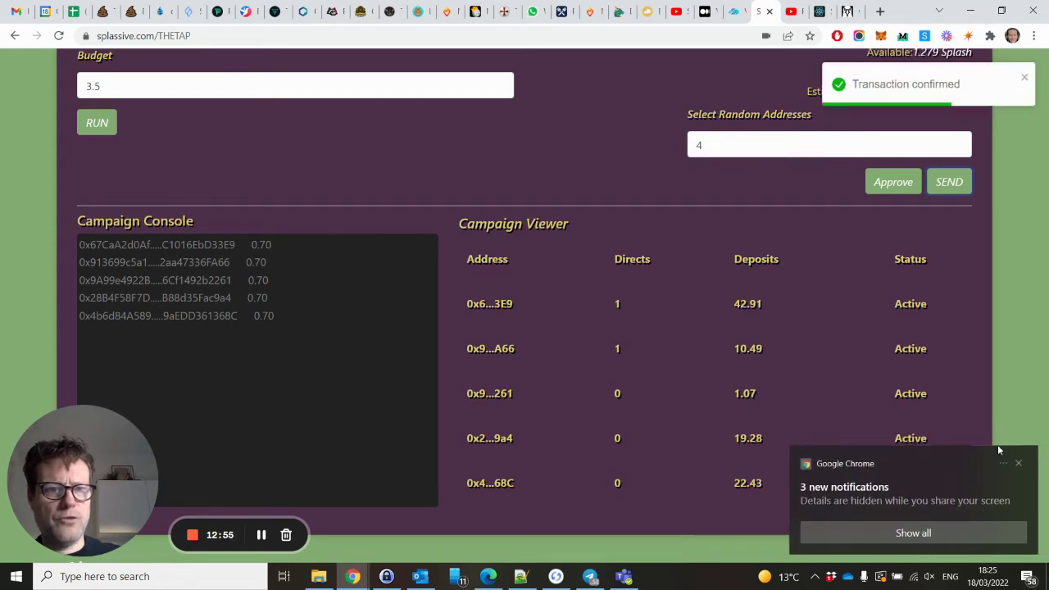
pyautogui.click(1018, 462)
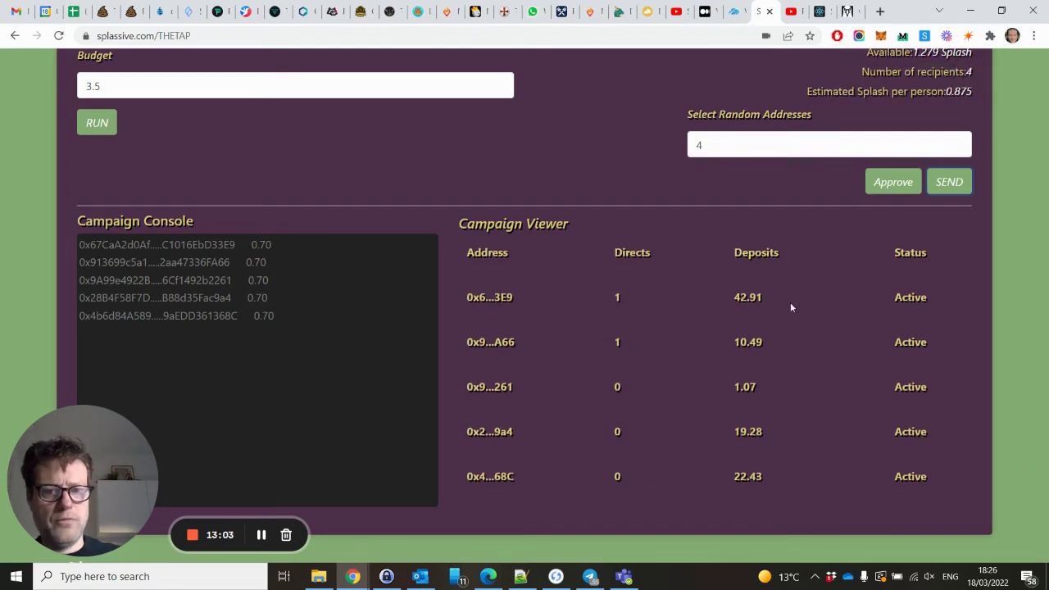
pyautogui.scroll(2, 791, 308)
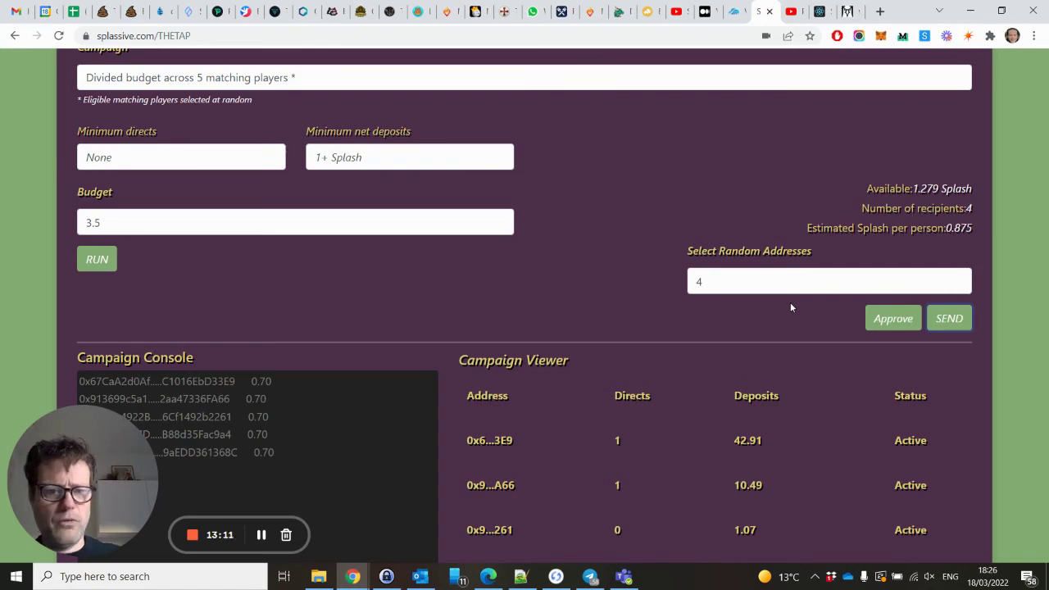
pyautogui.scroll(-3, 791, 307)
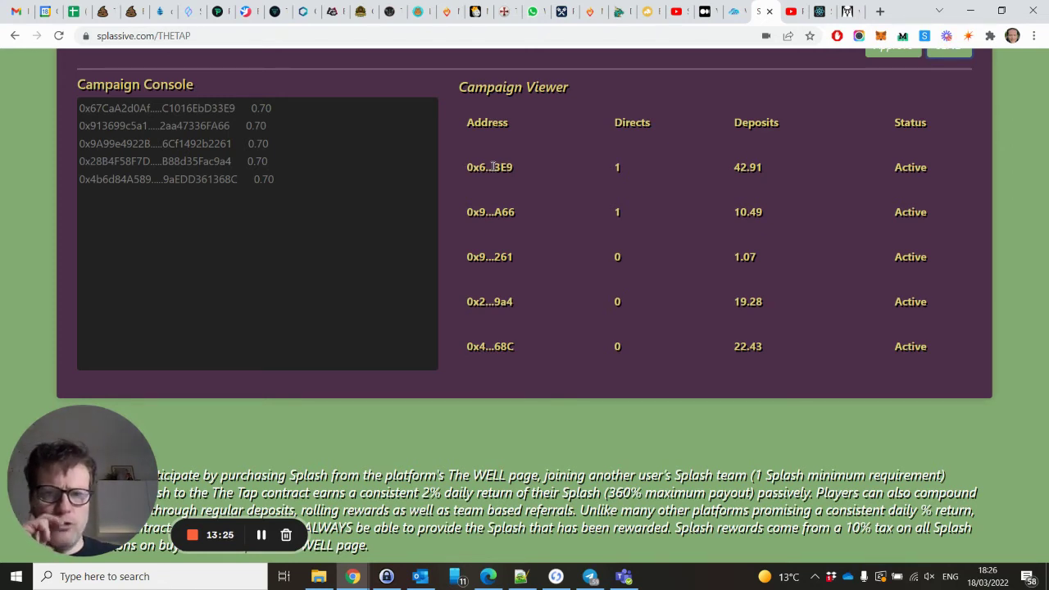
pyautogui.scroll(2, 492, 168)
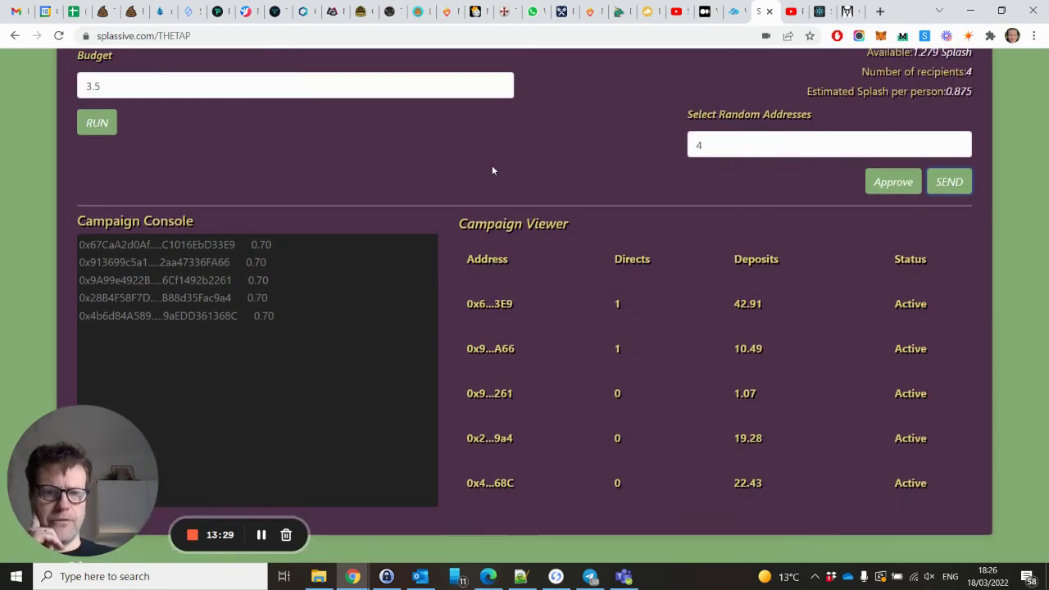
pyautogui.scroll(2, 492, 170)
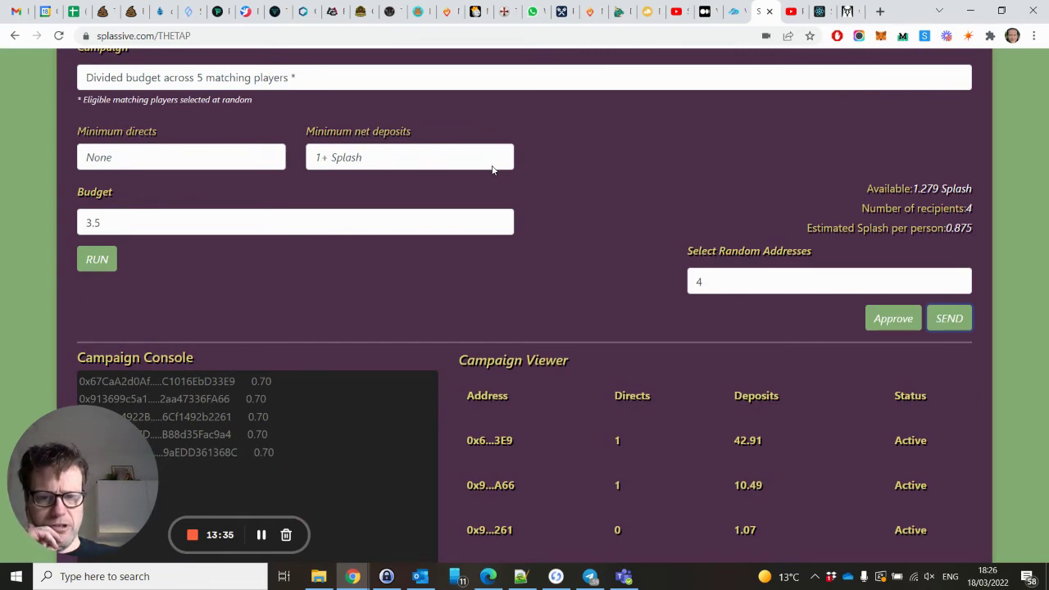
pyautogui.scroll(-3, 492, 169)
pyautogui.scroll(2, 491, 168)
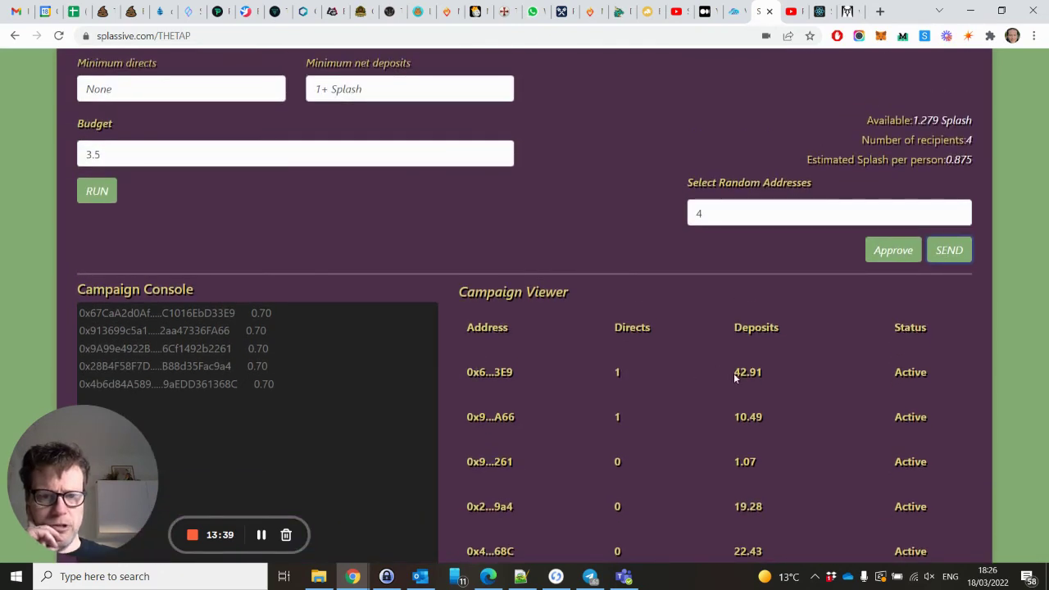
pyautogui.moveTo(735, 376); pyautogui.dragTo(762, 373)
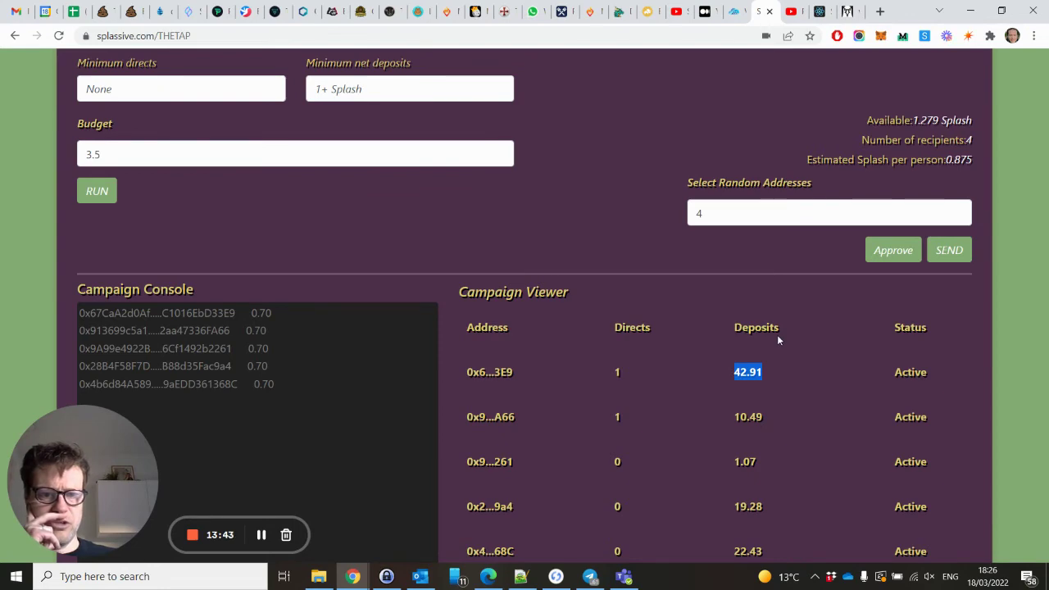
pyautogui.scroll(5, 776, 335)
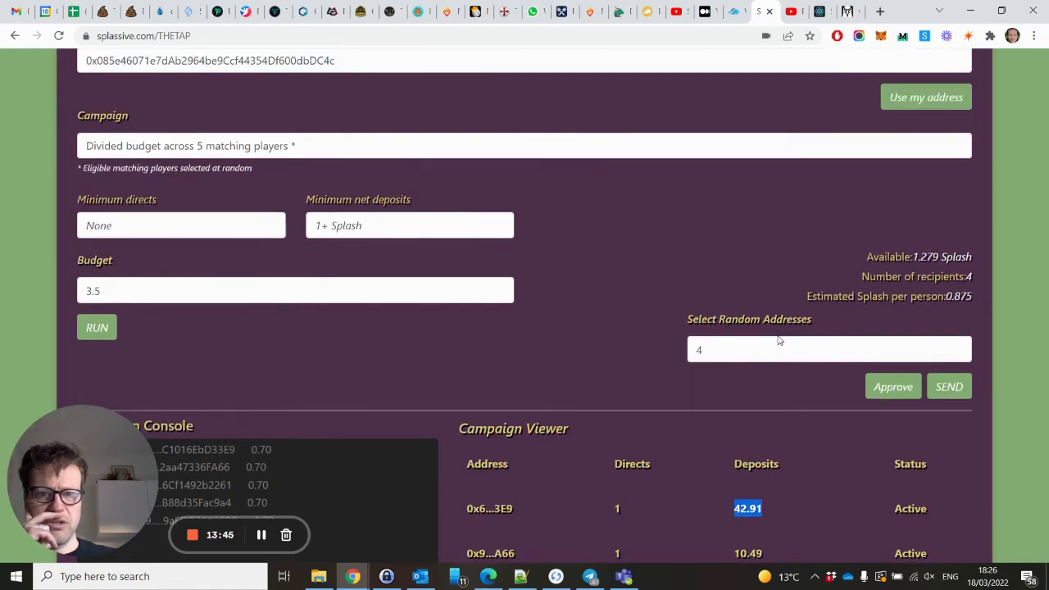
pyautogui.scroll(-2, 778, 340)
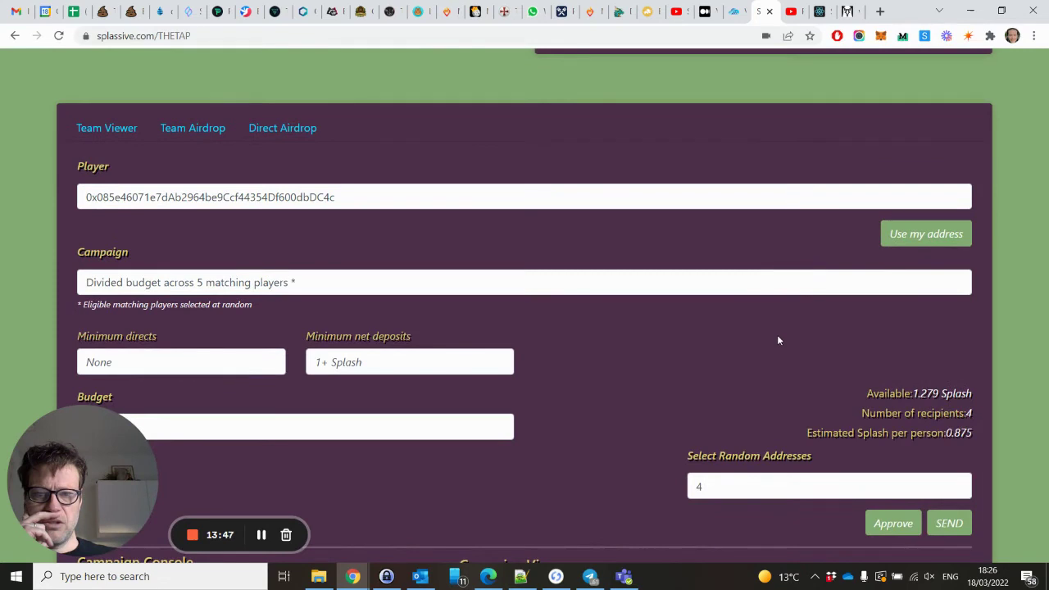
pyautogui.scroll(-2, 331, 291)
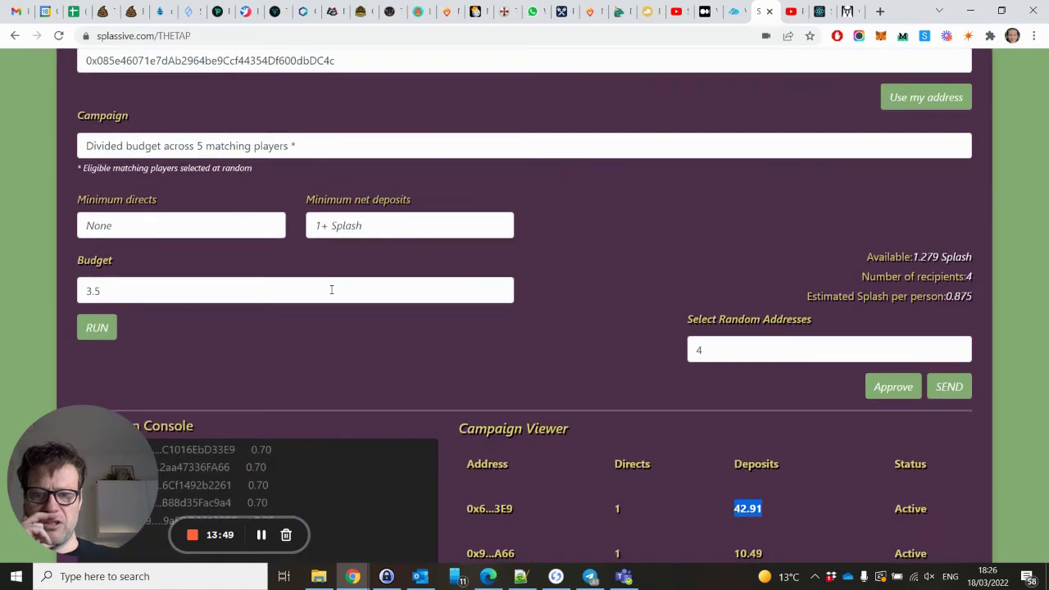
# Switch the campaign type to 'Divide budget between matching players' and run it, dismissing the insufficient-balance error.
pyautogui.click(344, 149)
pyautogui.click(225, 168)
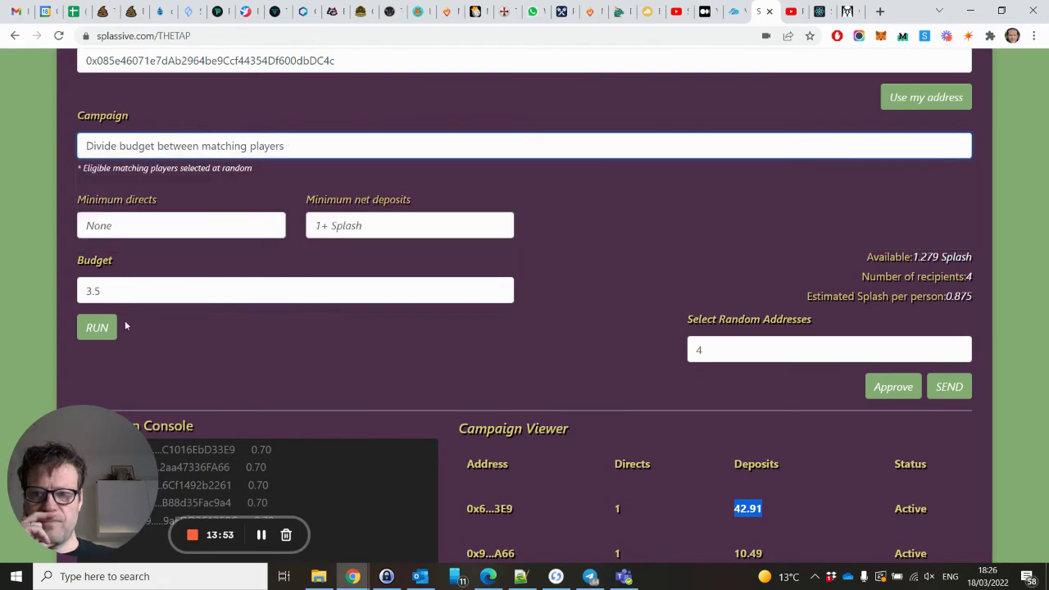
pyautogui.click(91, 334)
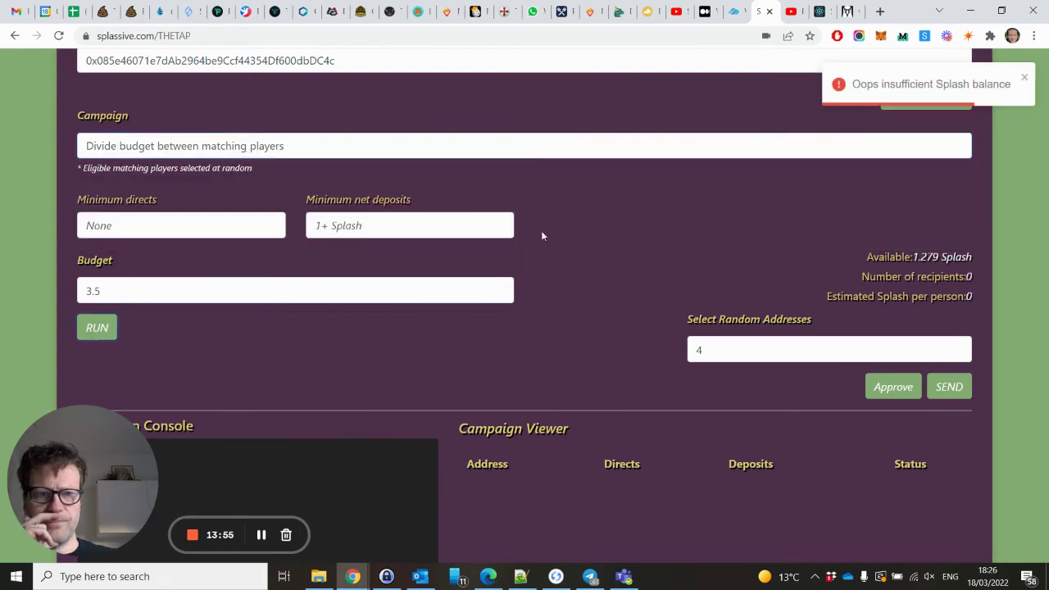
pyautogui.click(1025, 78)
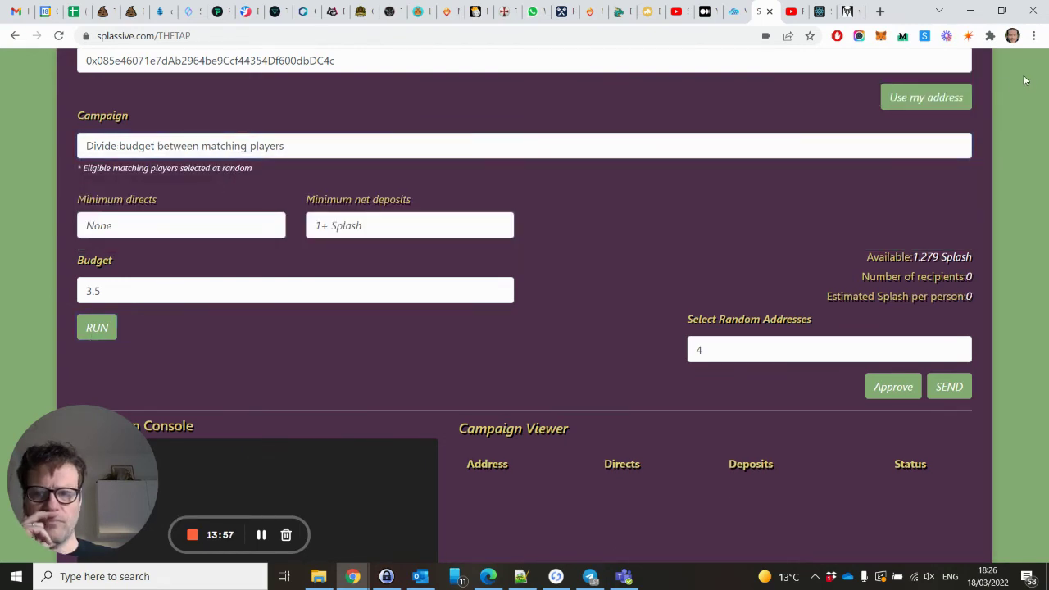
# Change the budget from 3.5 to 1 Splash and rerun for 13 recipients at 0.08 each.
pyautogui.moveTo(208, 280); pyautogui.dragTo(46, 293)
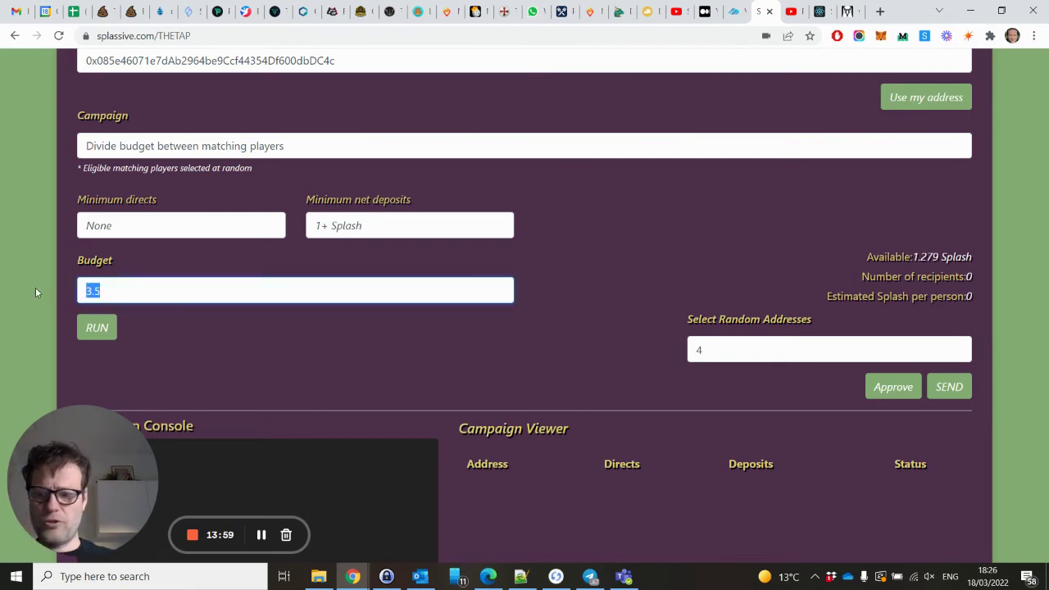
pyautogui.write('1')
pyautogui.click(94, 330)
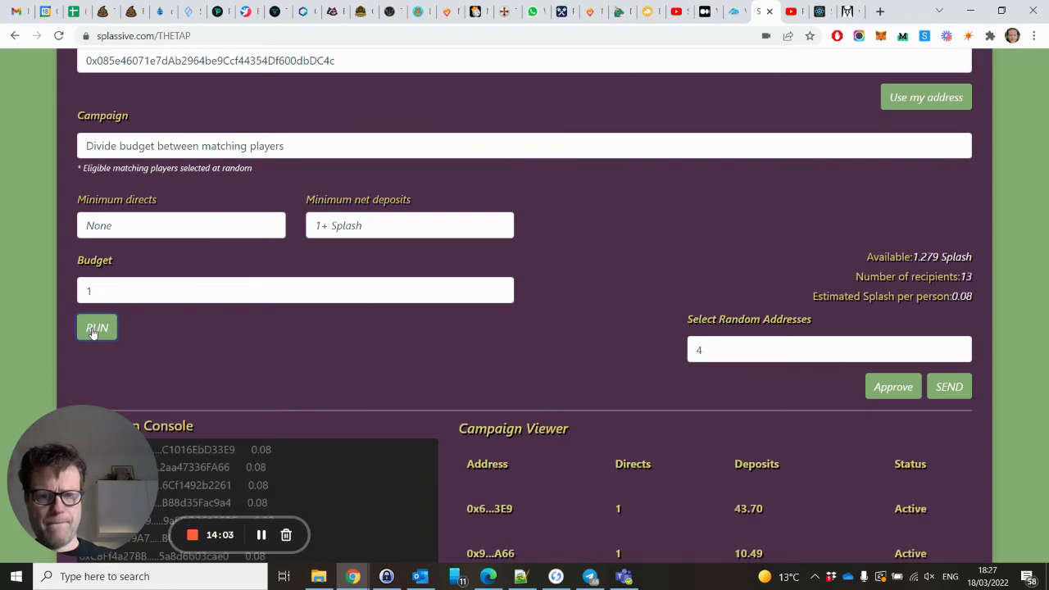
pyautogui.scroll(-3, 526, 293)
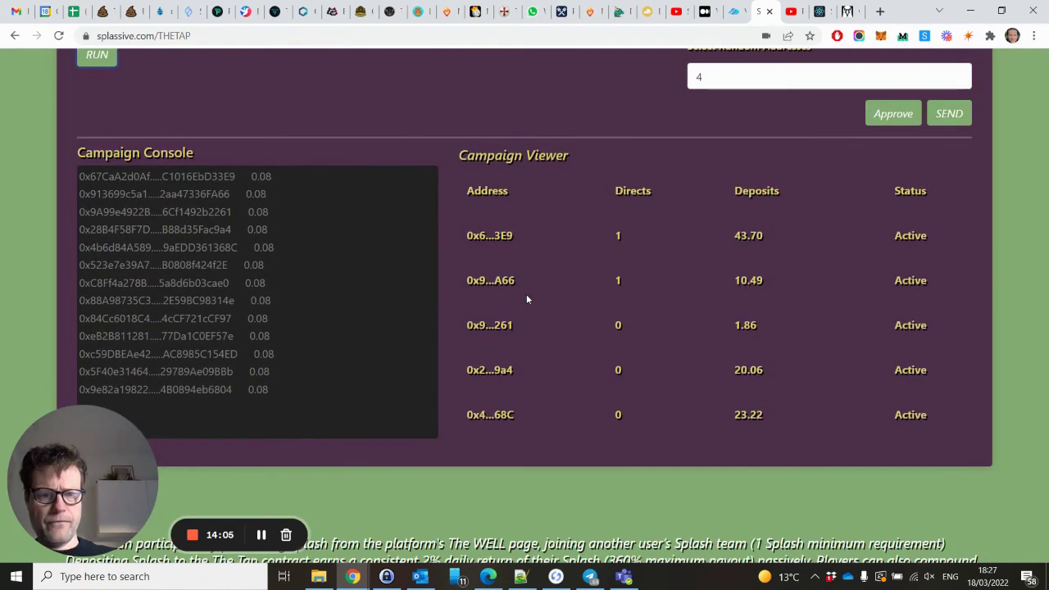
pyautogui.scroll(3, 527, 299)
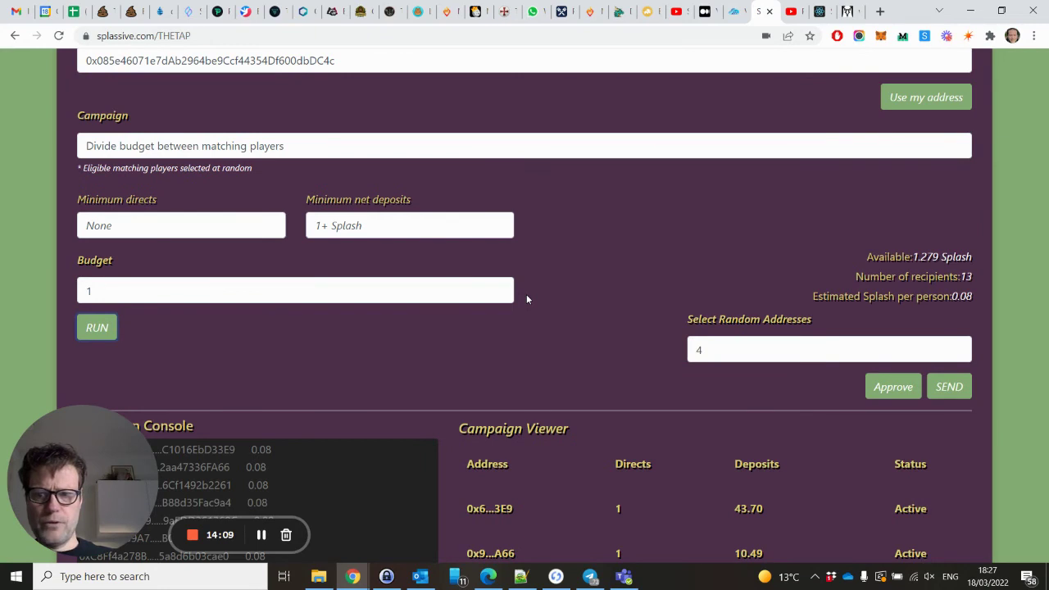
# Clear the random address count of 4 and rerun the campaign across all matching players.
pyautogui.scroll(1, 526, 299)
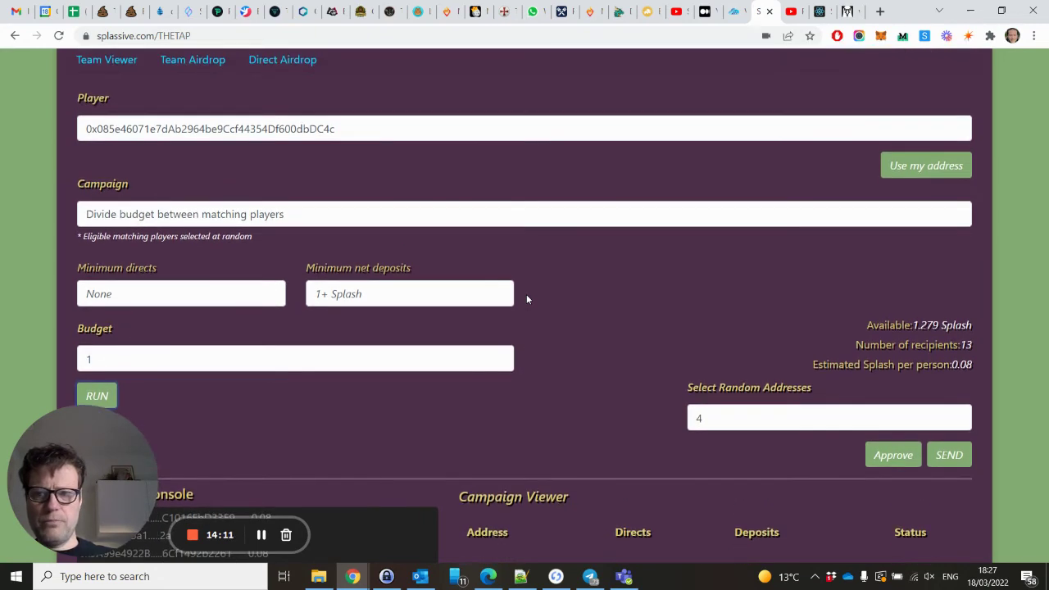
pyautogui.doubleClick(722, 412)
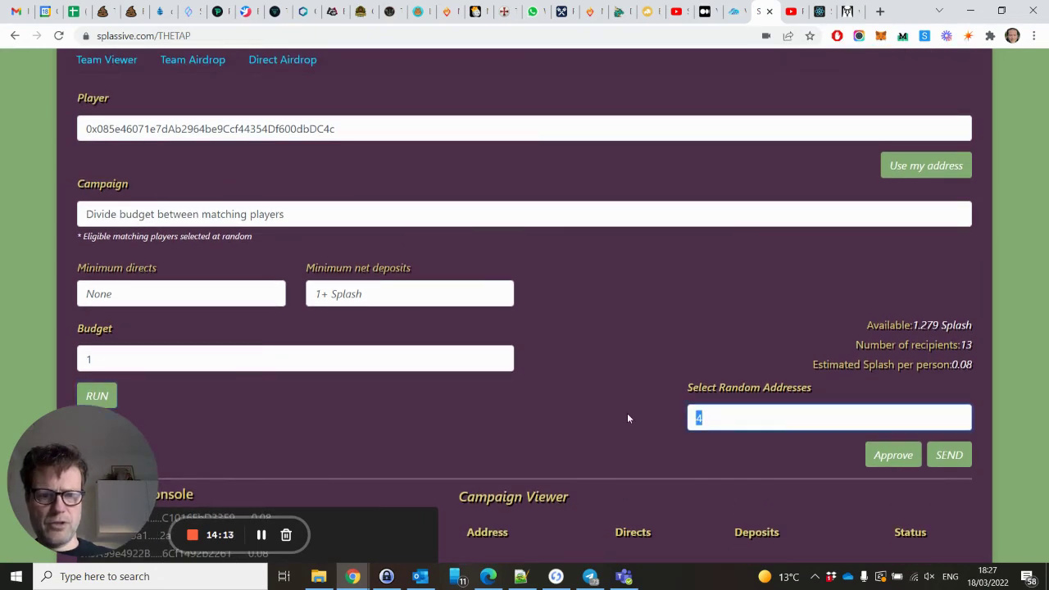
pyautogui.press('BackSpace')
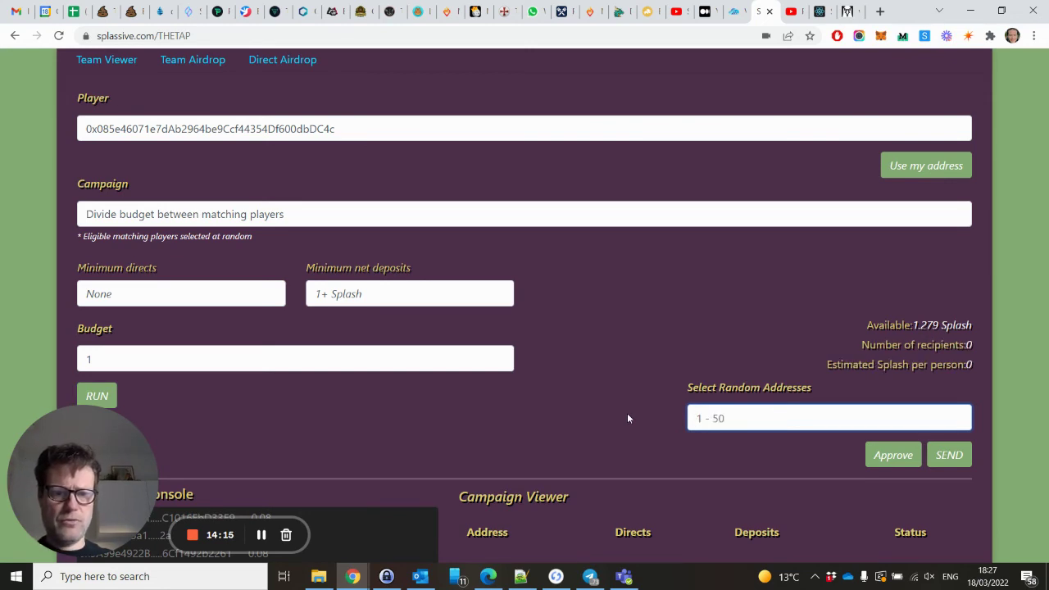
pyautogui.click(98, 395)
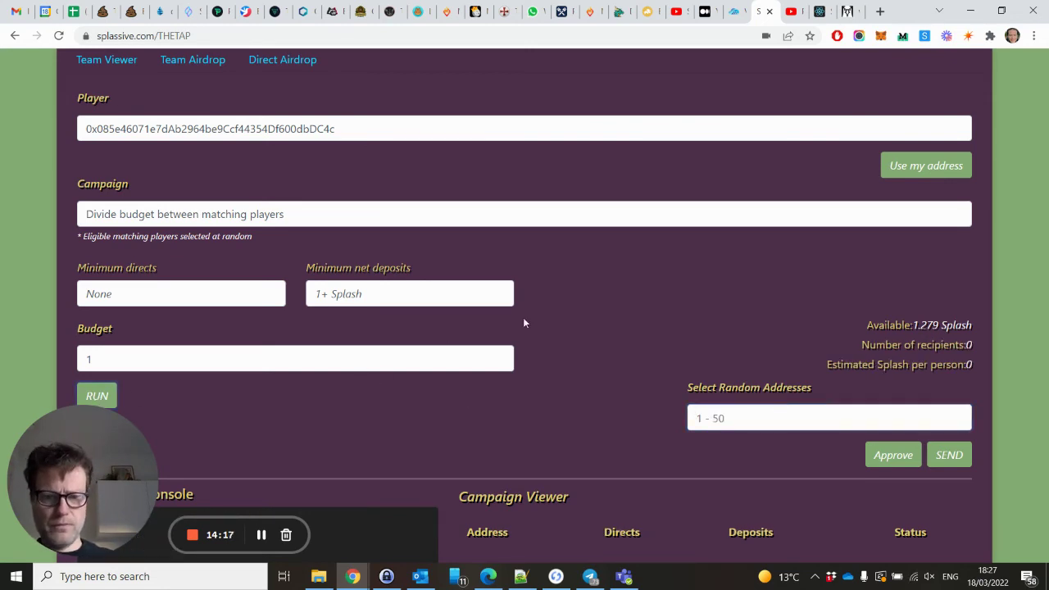
# Review the results: 13 recipients at 0.08 Splash, first Active player showing 43.70 deposits.
pyautogui.scroll(-4, 523, 323)
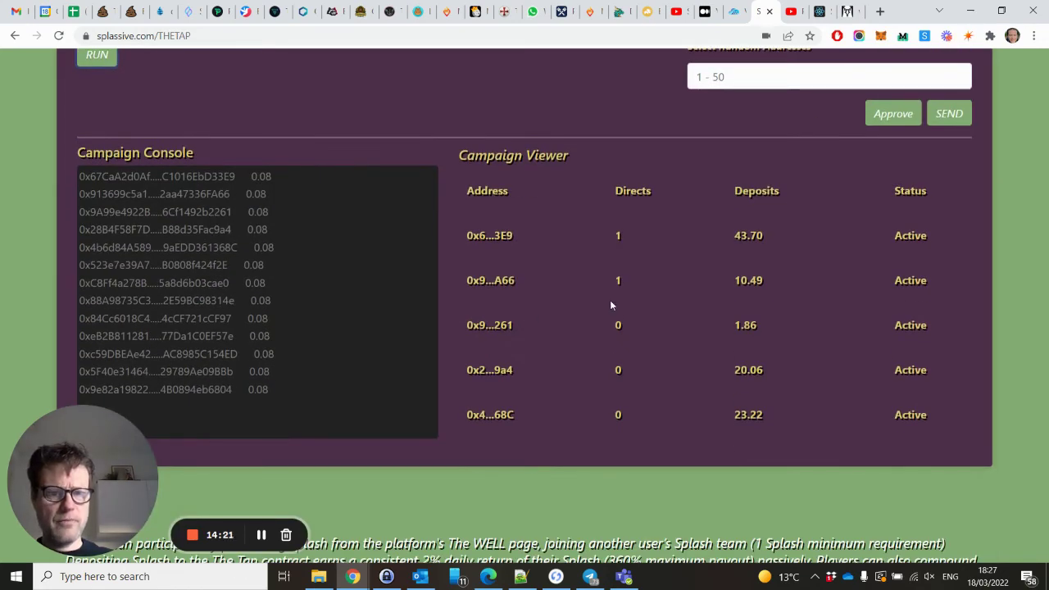
pyautogui.scroll(-5, 706, 307)
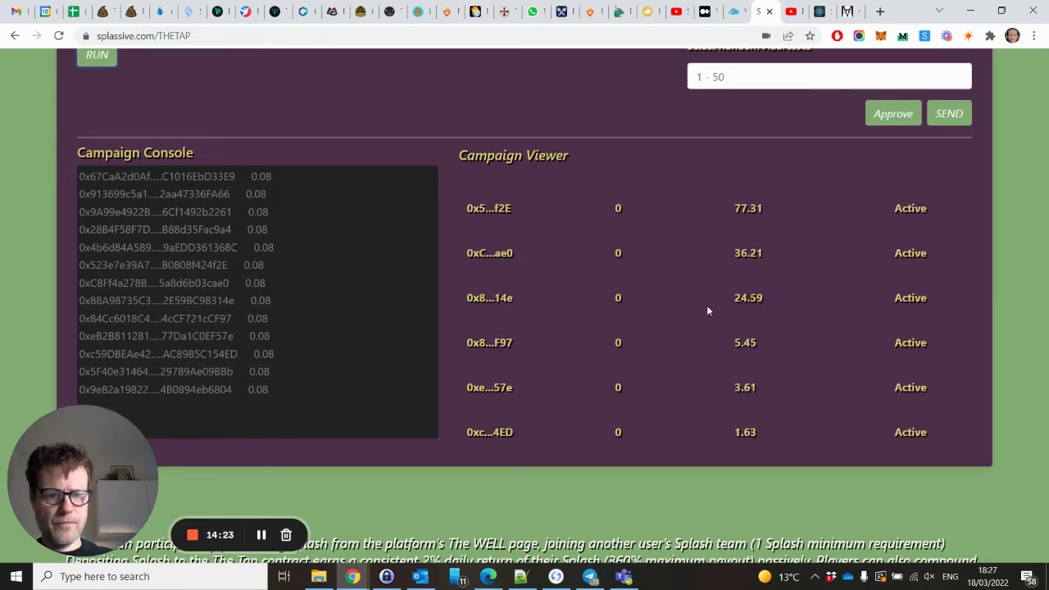
pyautogui.scroll(-2, 708, 311)
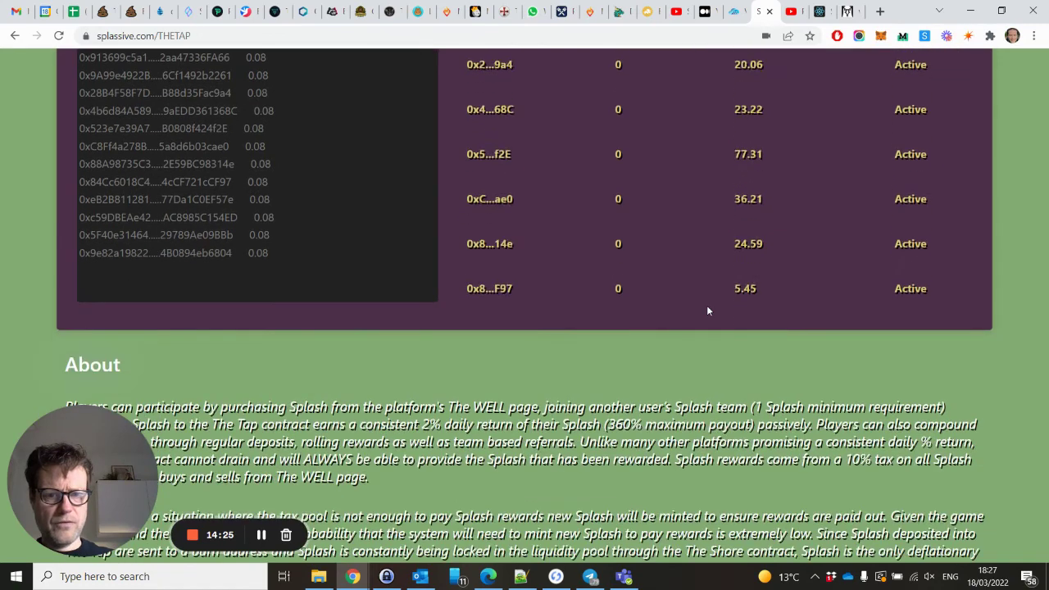
pyautogui.scroll(-3, 708, 270)
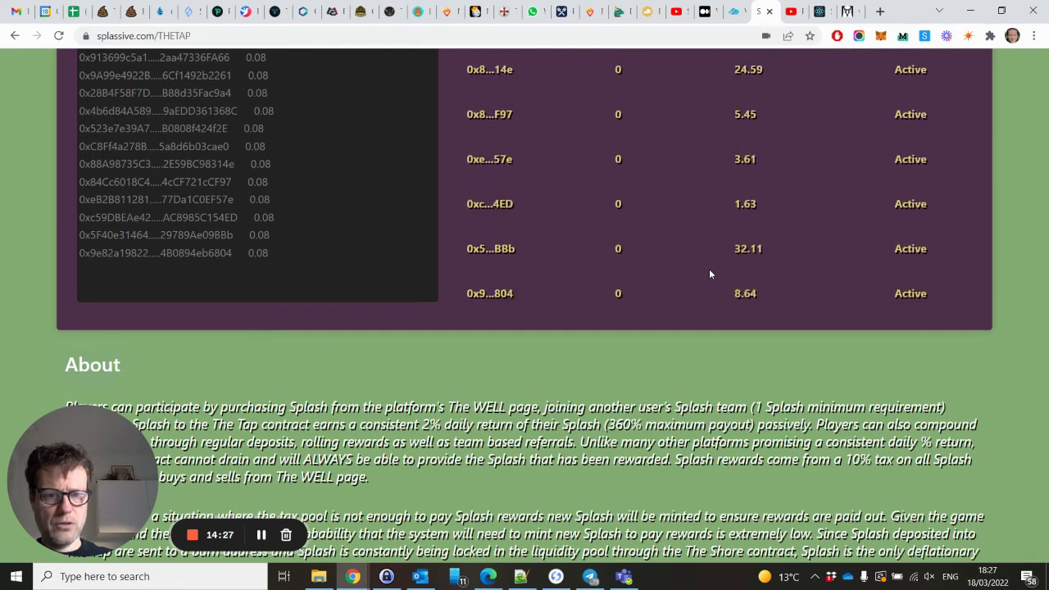
pyautogui.scroll(4, 710, 273)
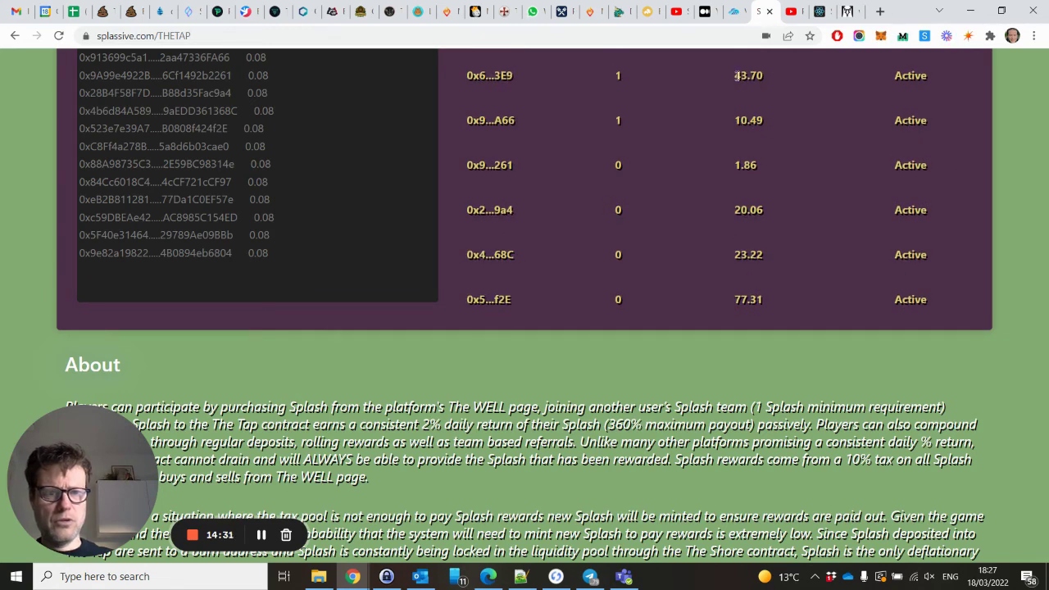
pyautogui.doubleClick(736, 76)
pyautogui.scroll(1, 749, 139)
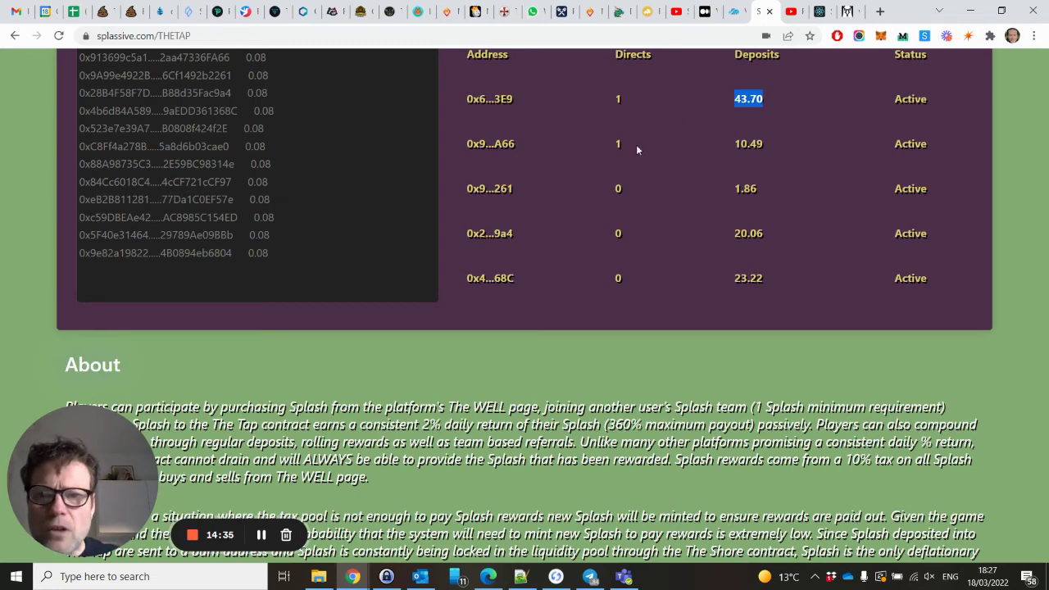
pyautogui.scroll(2, 636, 148)
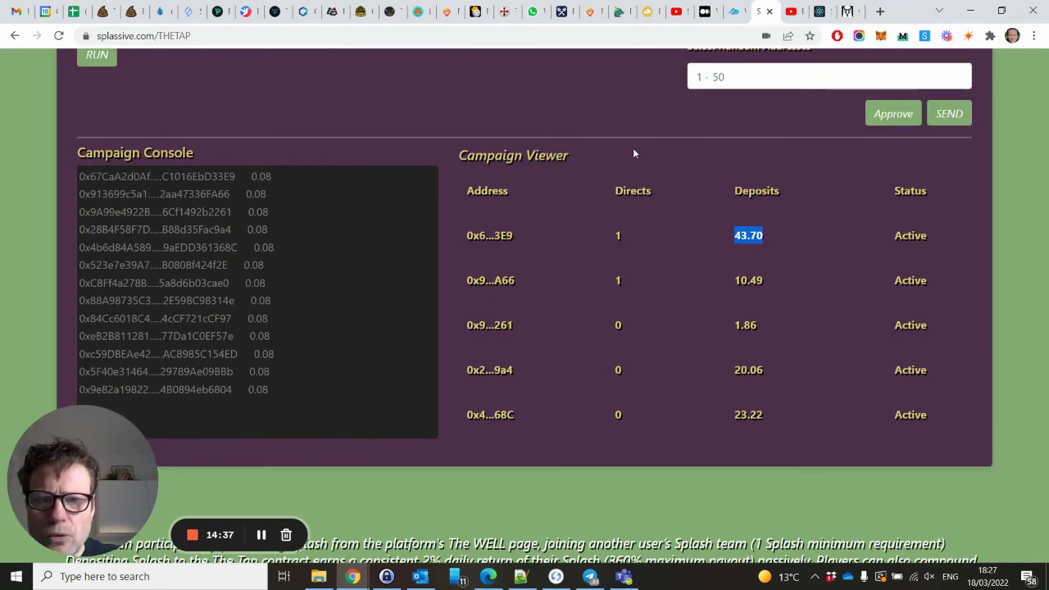
pyautogui.moveTo(494, 235); pyautogui.dragTo(388, 219)
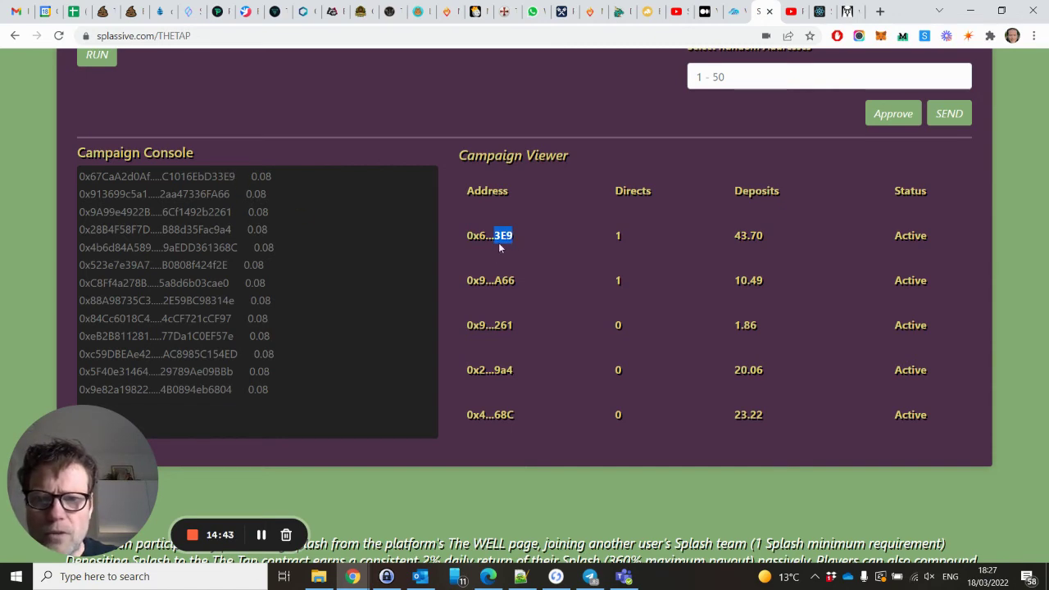
pyautogui.scroll(2, 523, 237)
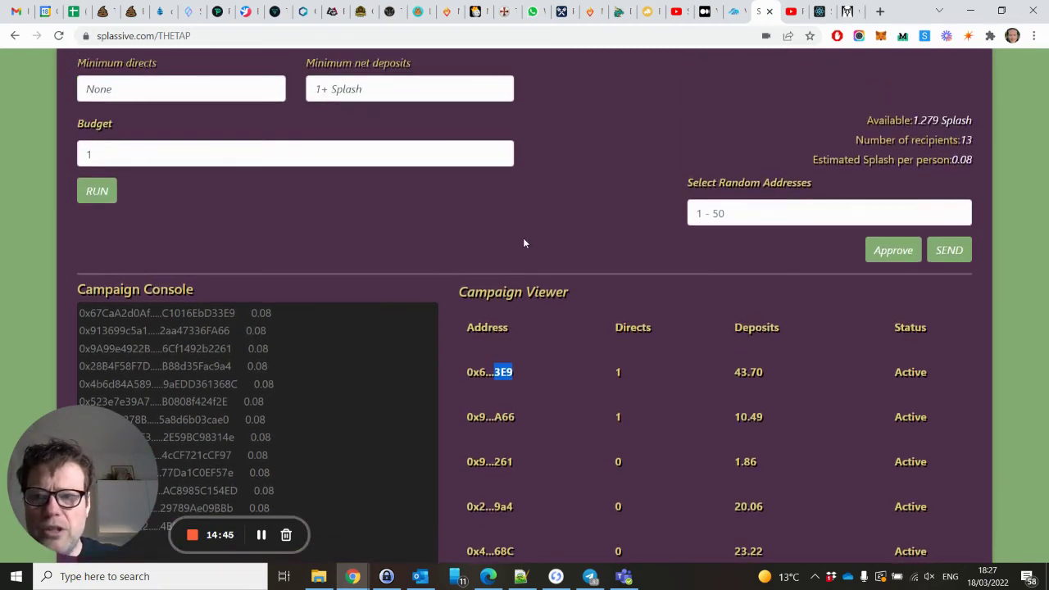
pyautogui.scroll(5, 524, 243)
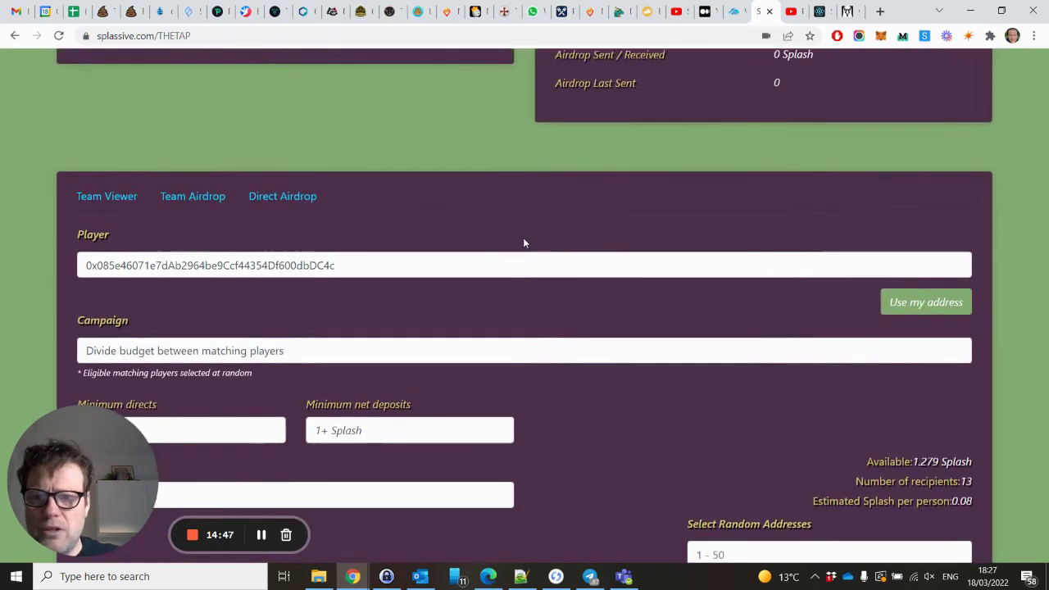
pyautogui.click(233, 196)
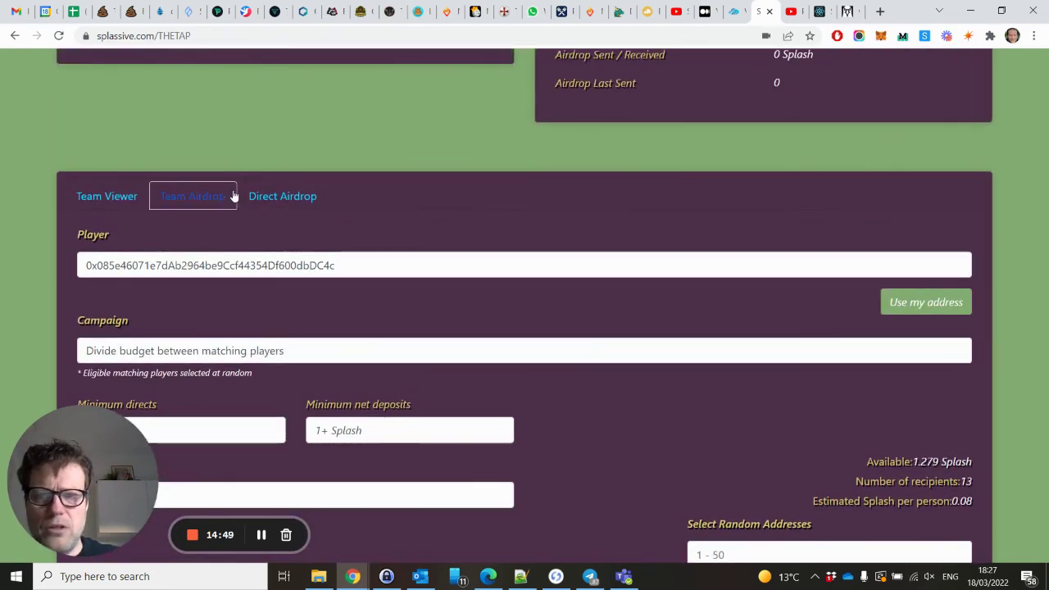
# Show the seven team members for your own wallet address and copy the first member's address.
pyautogui.click(106, 196)
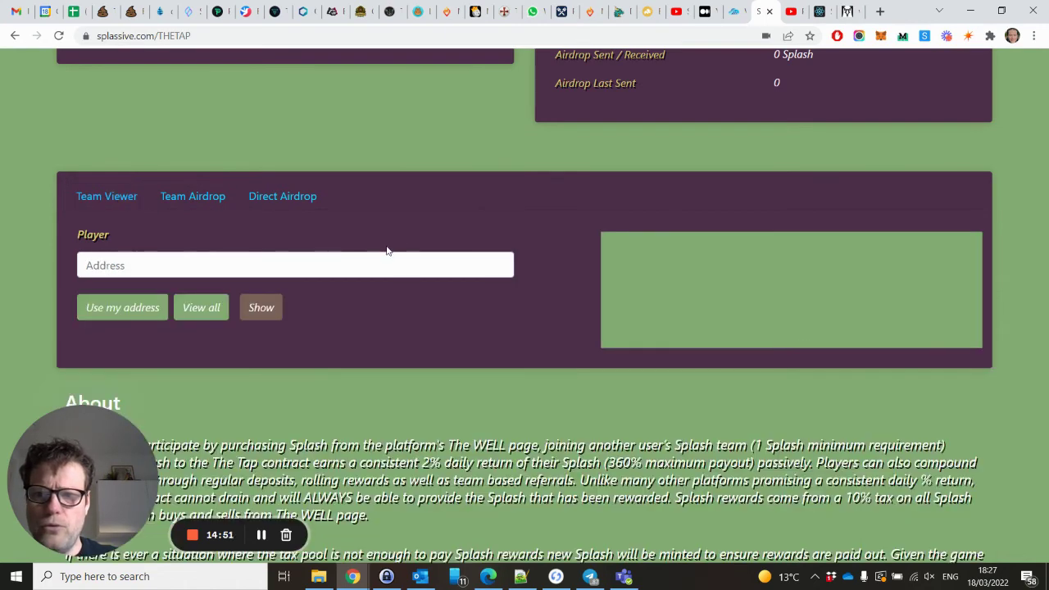
pyautogui.click(123, 306)
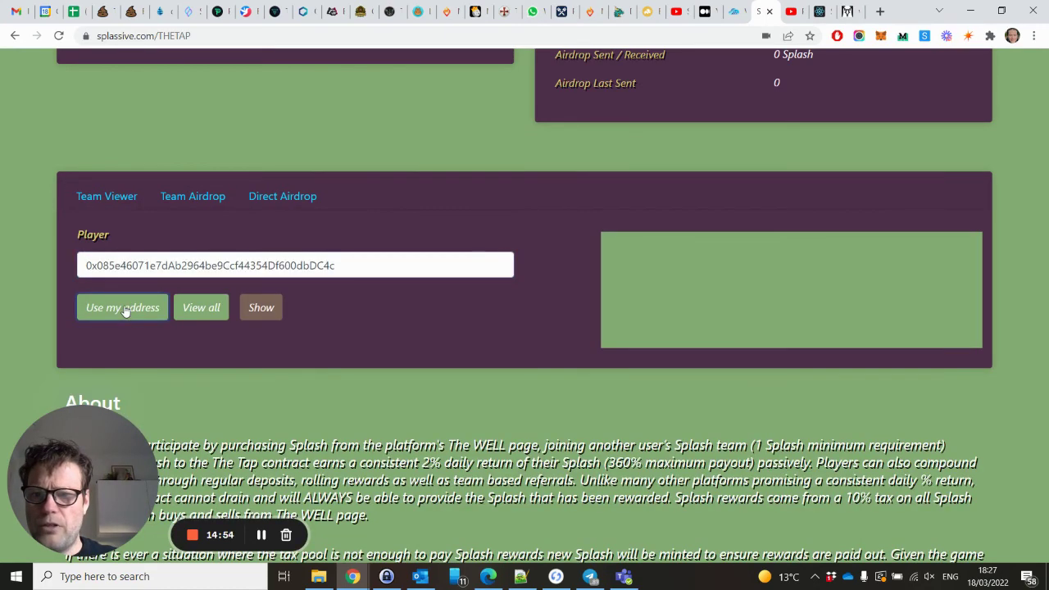
pyautogui.click(260, 308)
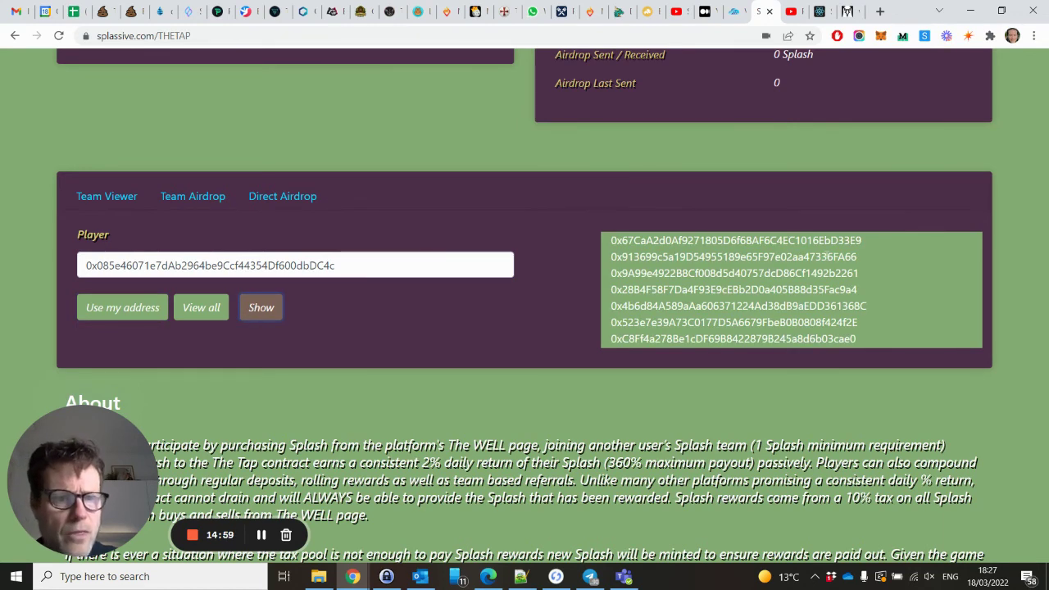
pyautogui.moveTo(862, 240); pyautogui.dragTo(612, 241)
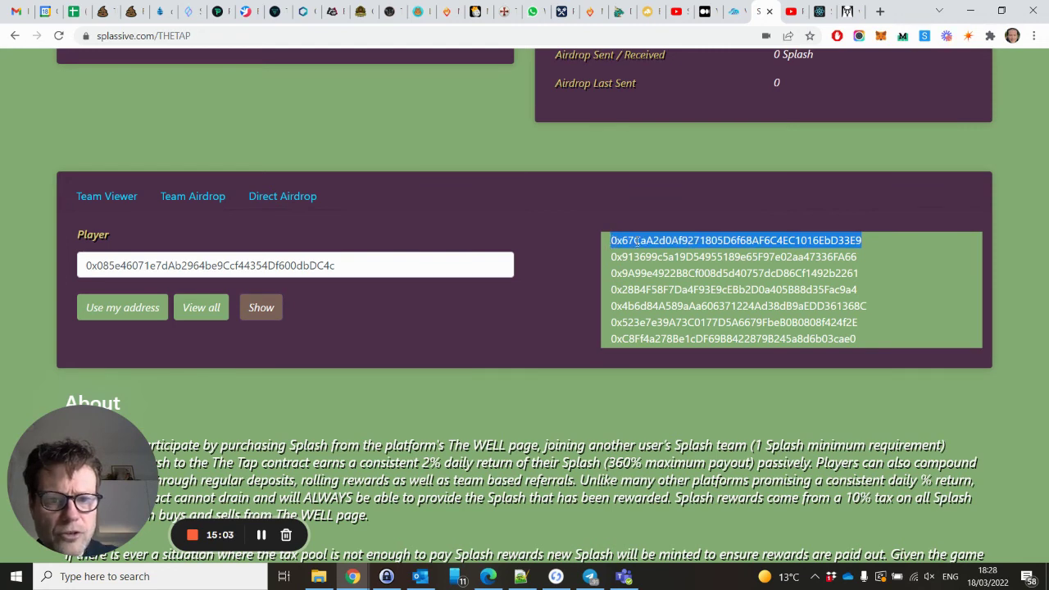
pyautogui.rightClick(640, 243)
pyautogui.click(672, 251)
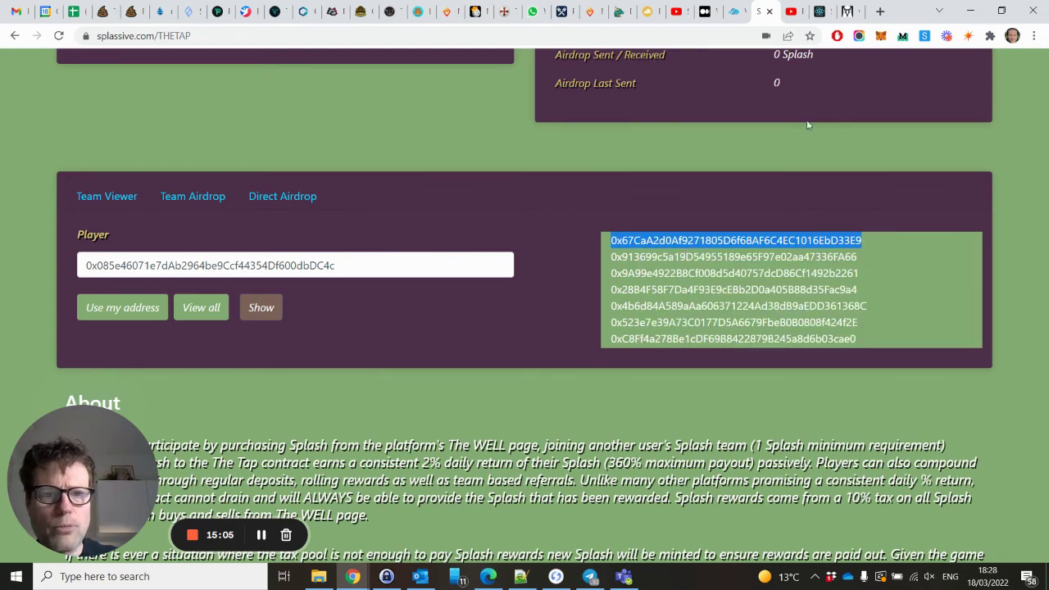
# In a new tab, open the Splash contract page on Snowtrace from the Crypto bookmarks.
pyautogui.click(880, 12)
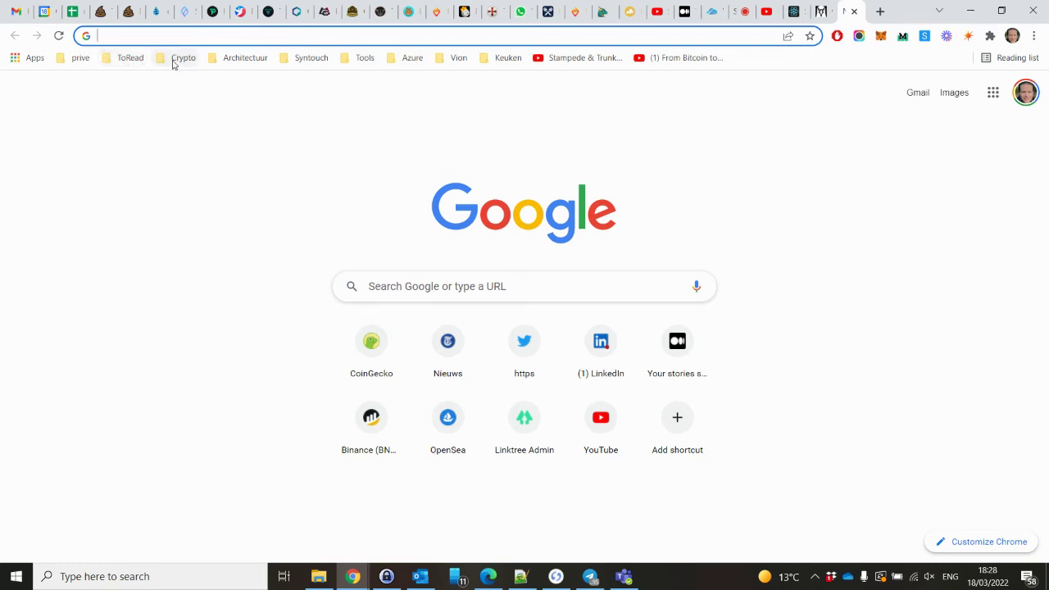
pyautogui.click(176, 62)
pyautogui.moveTo(274, 237)
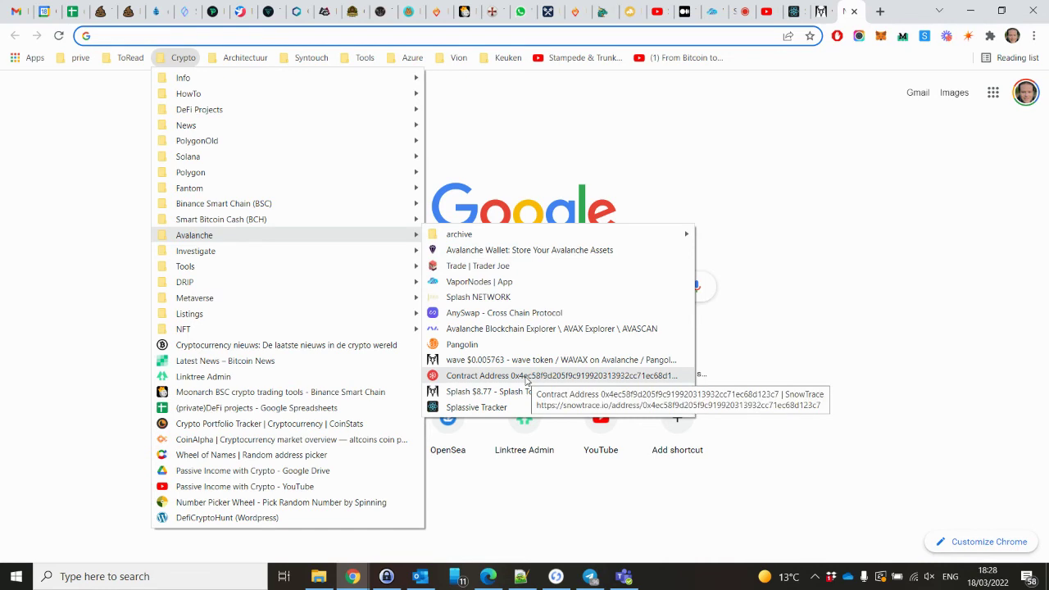
pyautogui.click(527, 381)
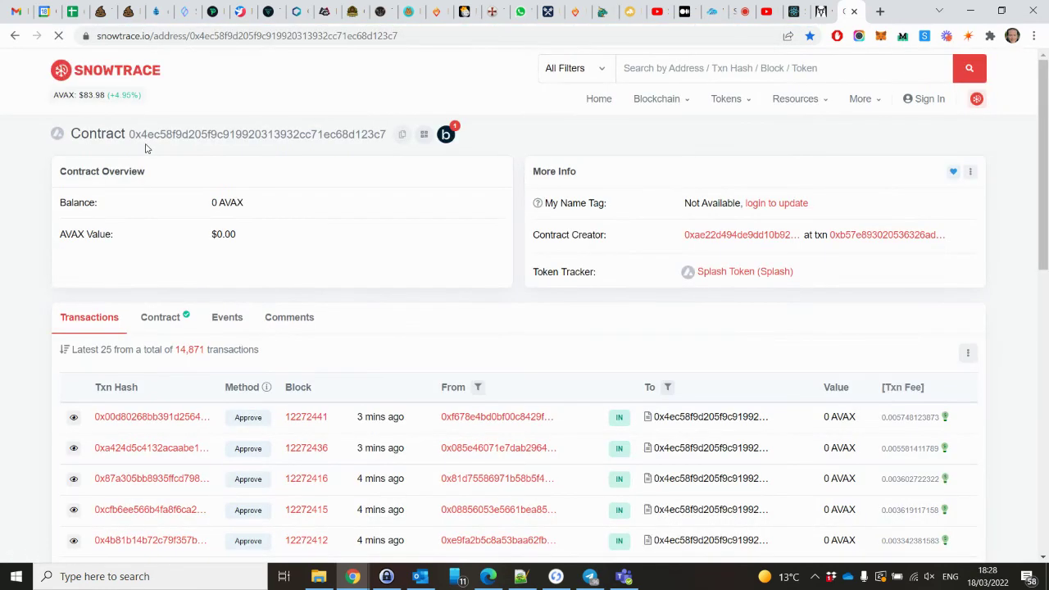
# Search the copied member address and confirm its ERC20 transfers show 0.7875 Splash received, then return to Splassive.
pyautogui.click(632, 68)
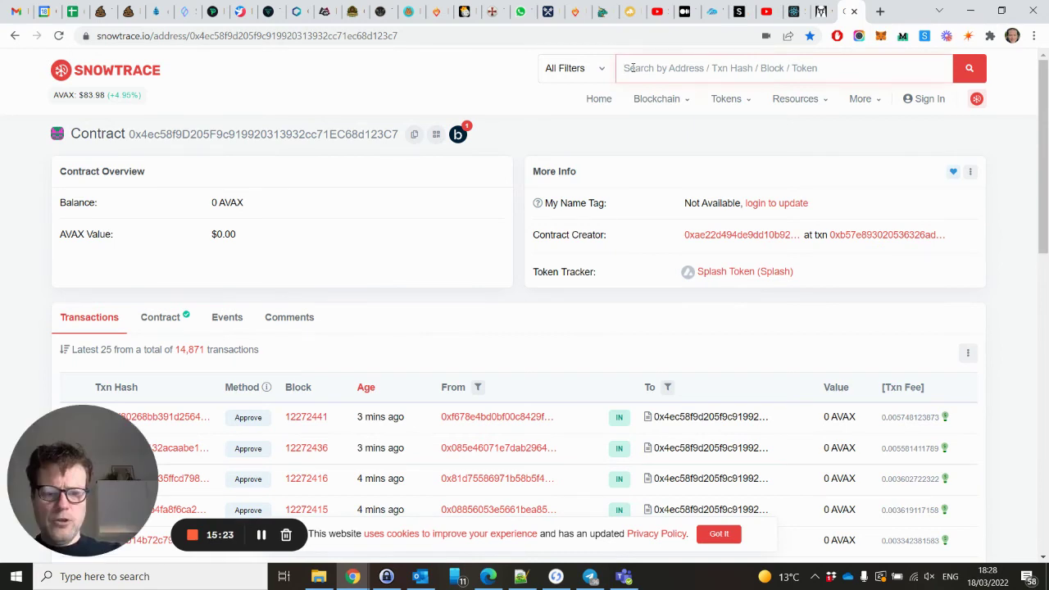
pyautogui.hotkey('ctrl', 'v')
pyautogui.press('Return')
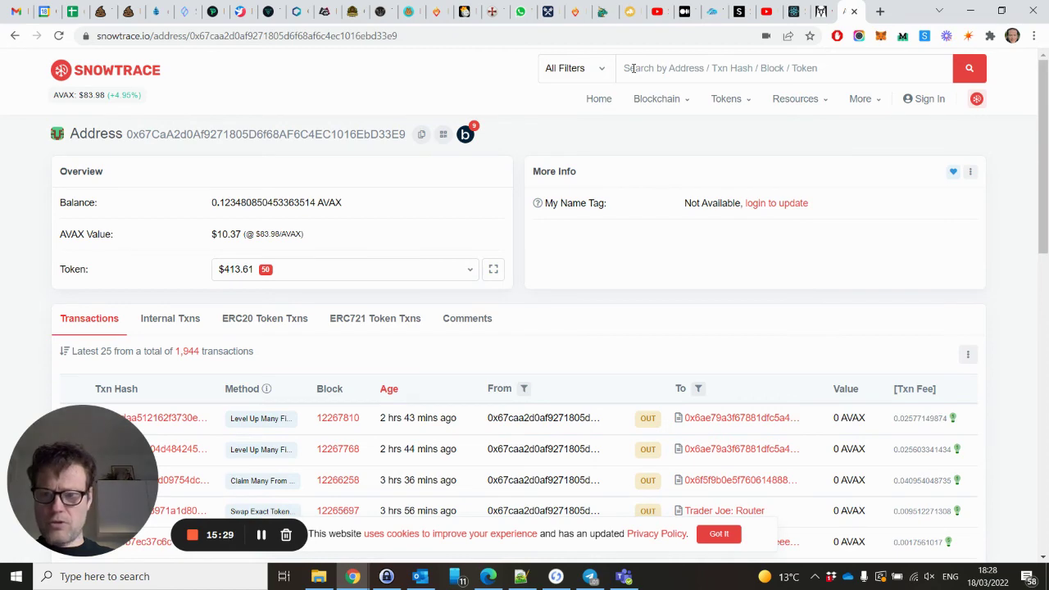
pyautogui.click(246, 319)
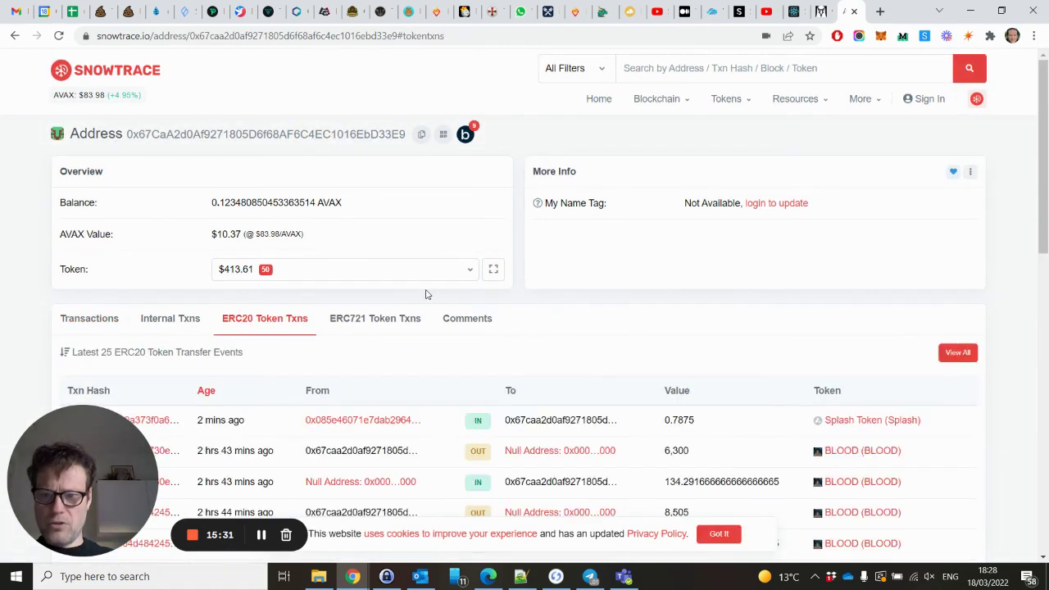
pyautogui.scroll(-2, 425, 295)
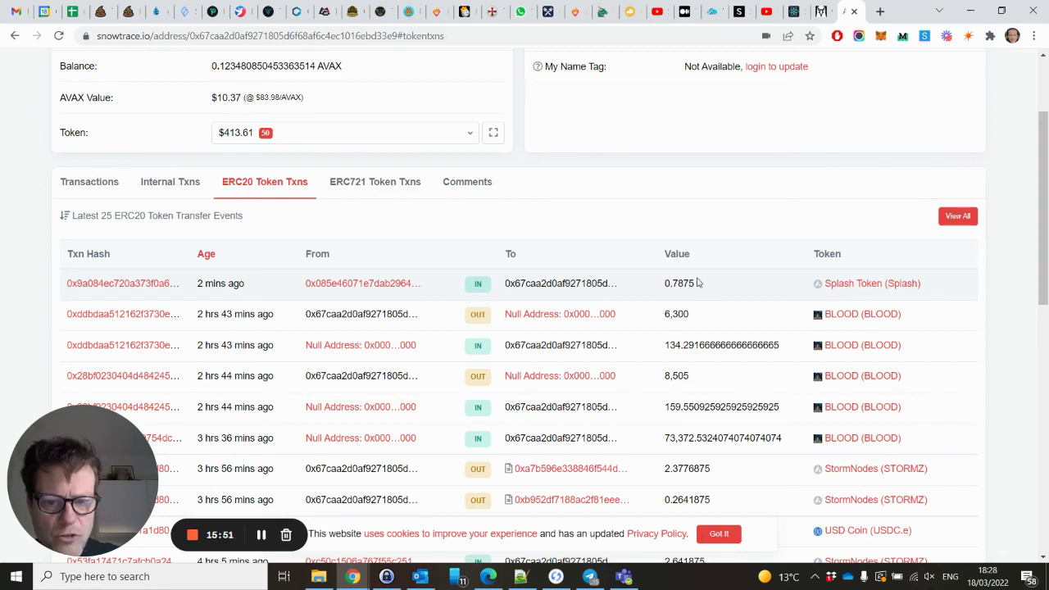
pyautogui.scroll(2, 696, 283)
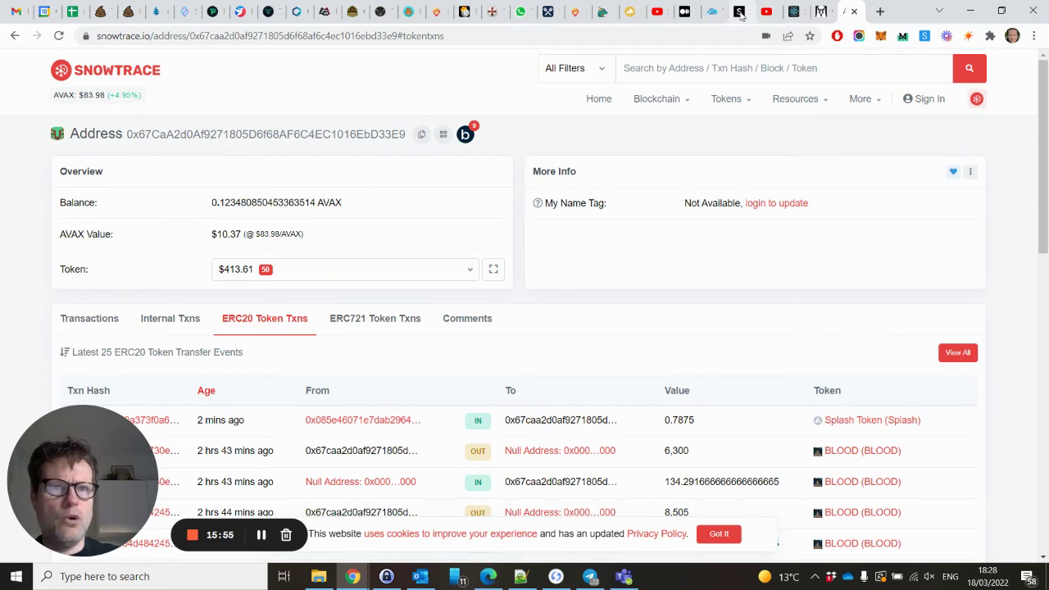
pyautogui.click(739, 12)
# Try depositing the full Splash balance into The Tap; it is rejected for insufficient balance.
pyautogui.scroll(7, 452, 274)
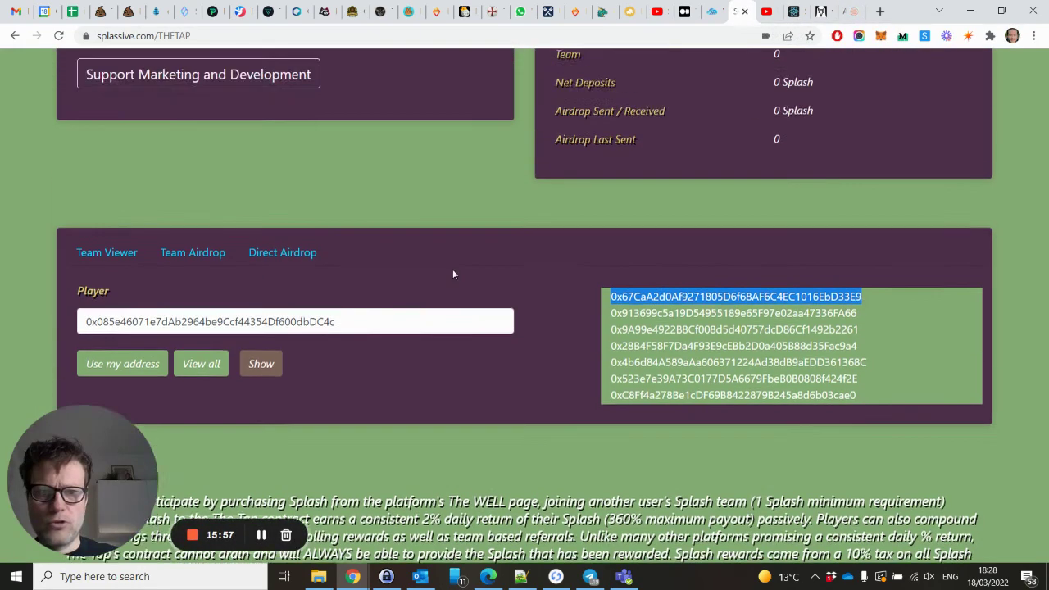
pyautogui.scroll(3, 452, 273)
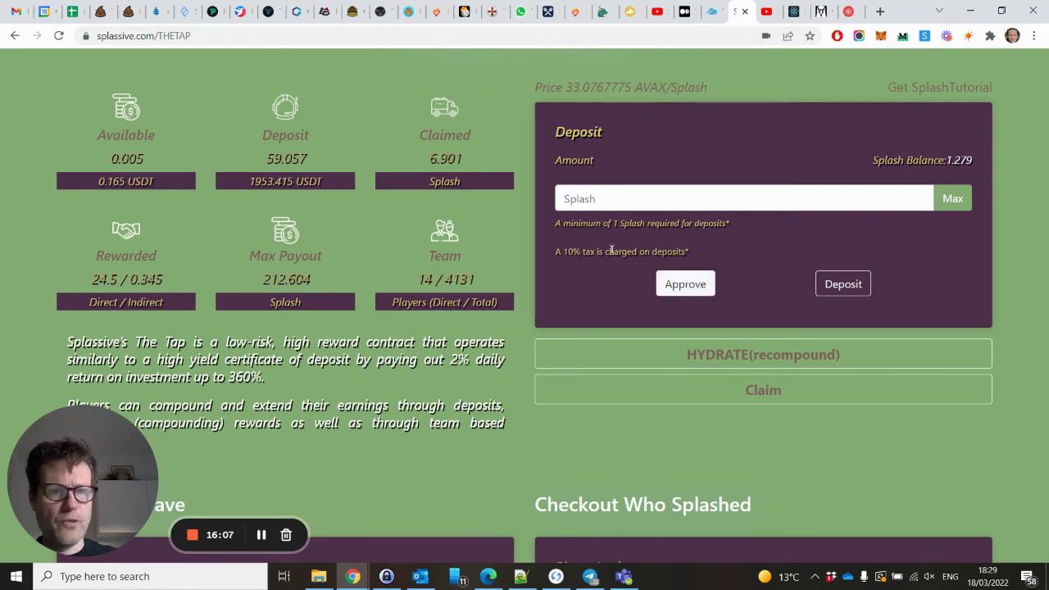
pyautogui.write('1')
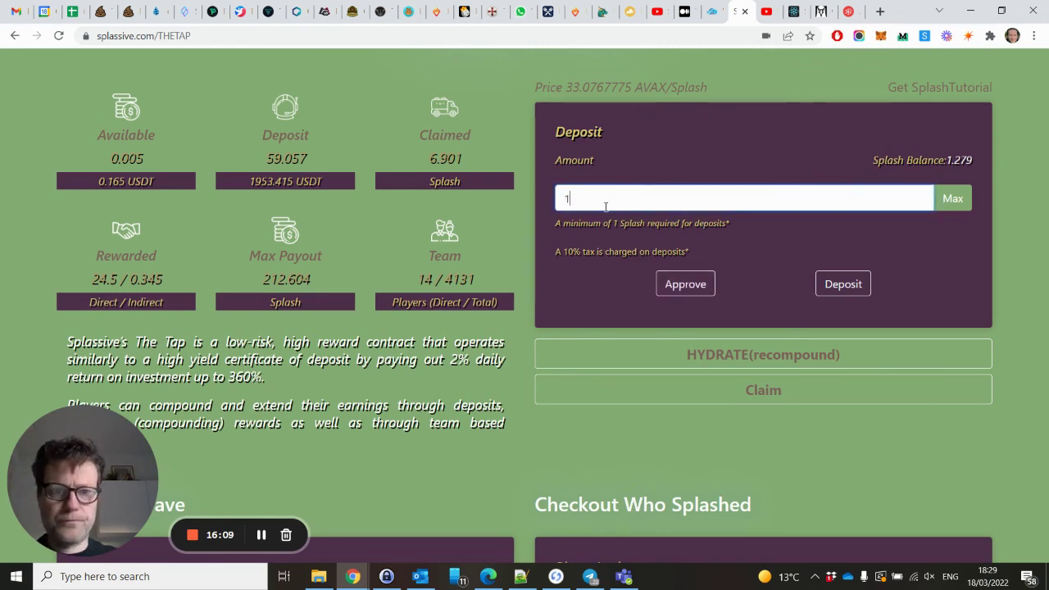
pyautogui.write('.2')
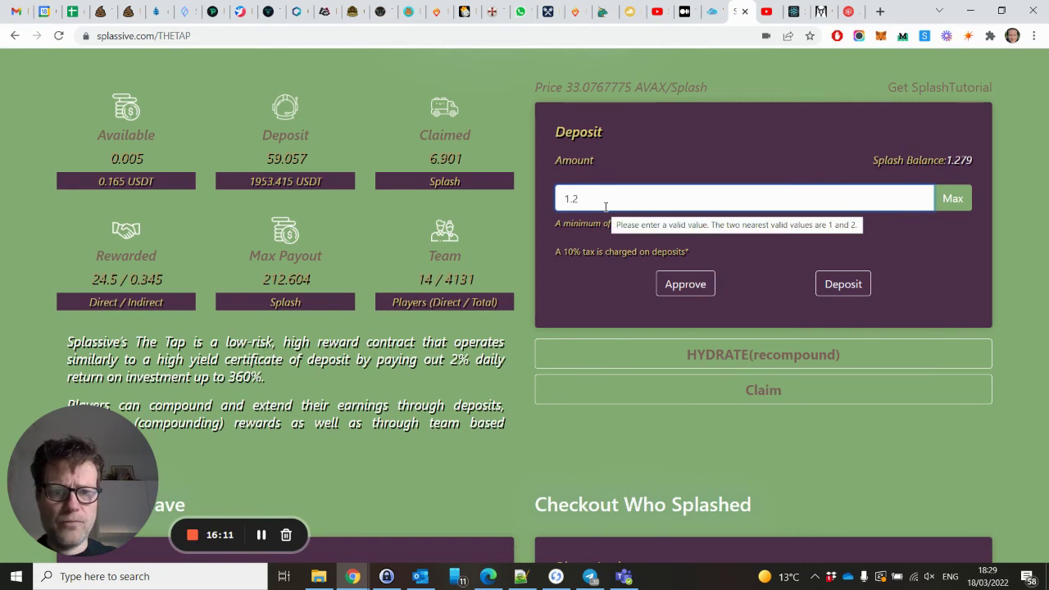
pyautogui.press('BackSpace')
pyautogui.press('BackSpace')
pyautogui.press('BackSpace')
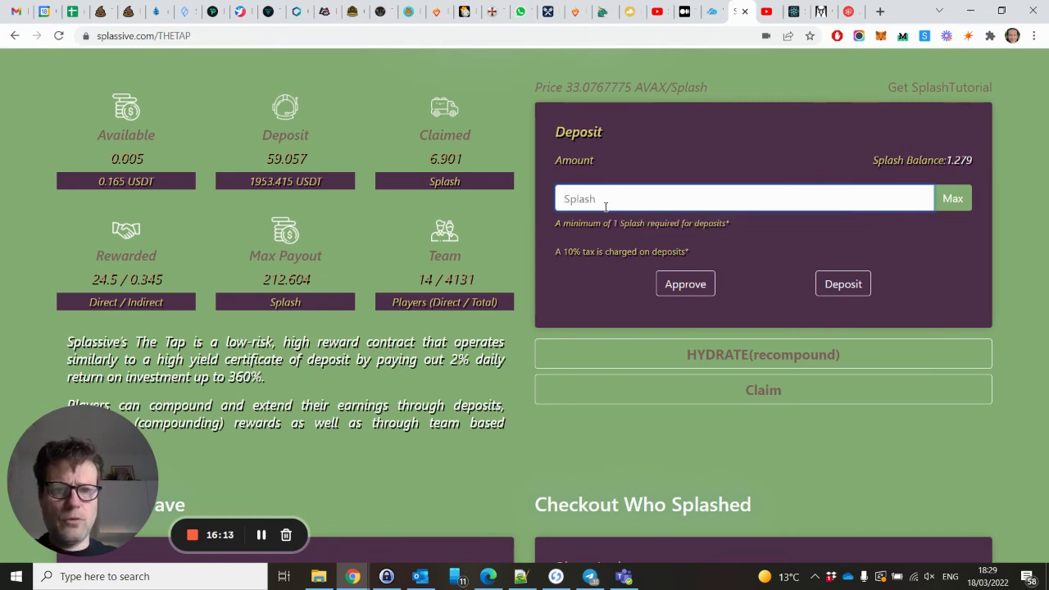
pyautogui.click(953, 211)
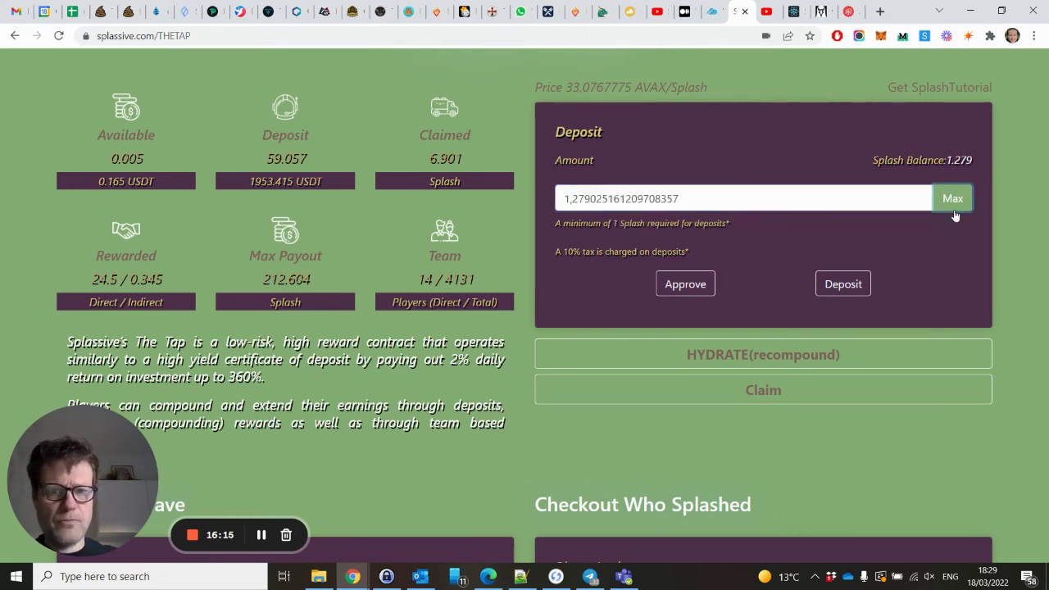
pyautogui.click(843, 286)
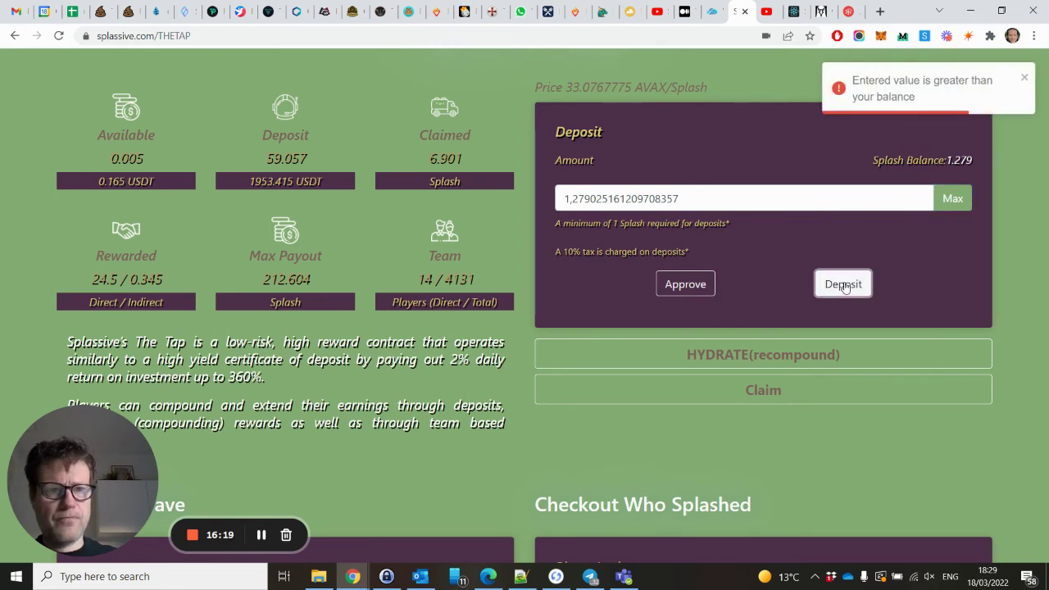
pyautogui.click(1023, 79)
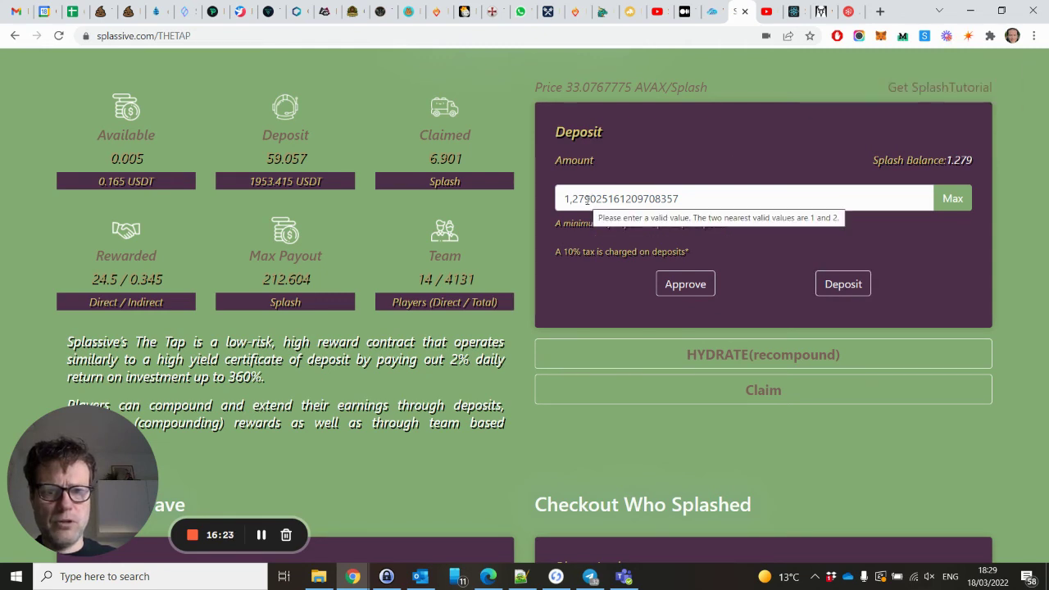
# Trim the amount to 1,27 Splash and retry the deposit, which fails on the approval amount.
pyautogui.moveTo(586, 200); pyautogui.dragTo(755, 198)
pyautogui.press('BackSpace')
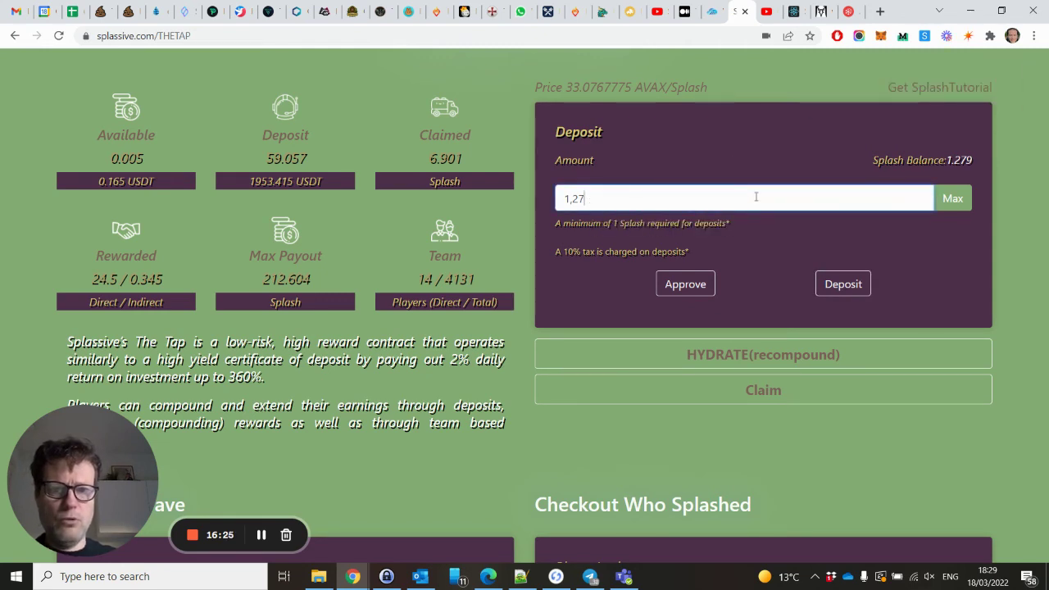
pyautogui.click(829, 283)
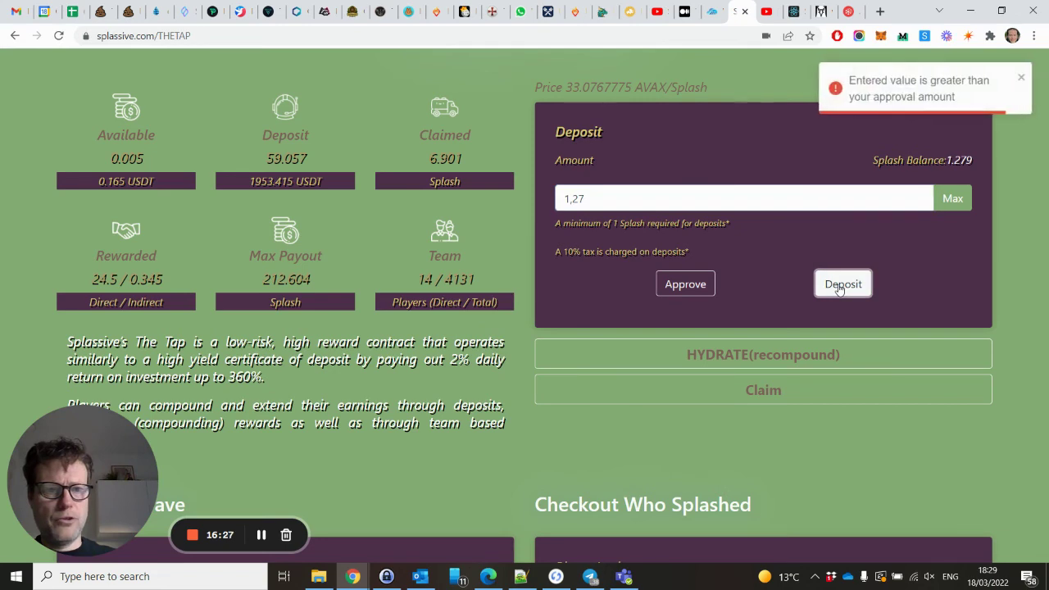
pyautogui.click(1024, 78)
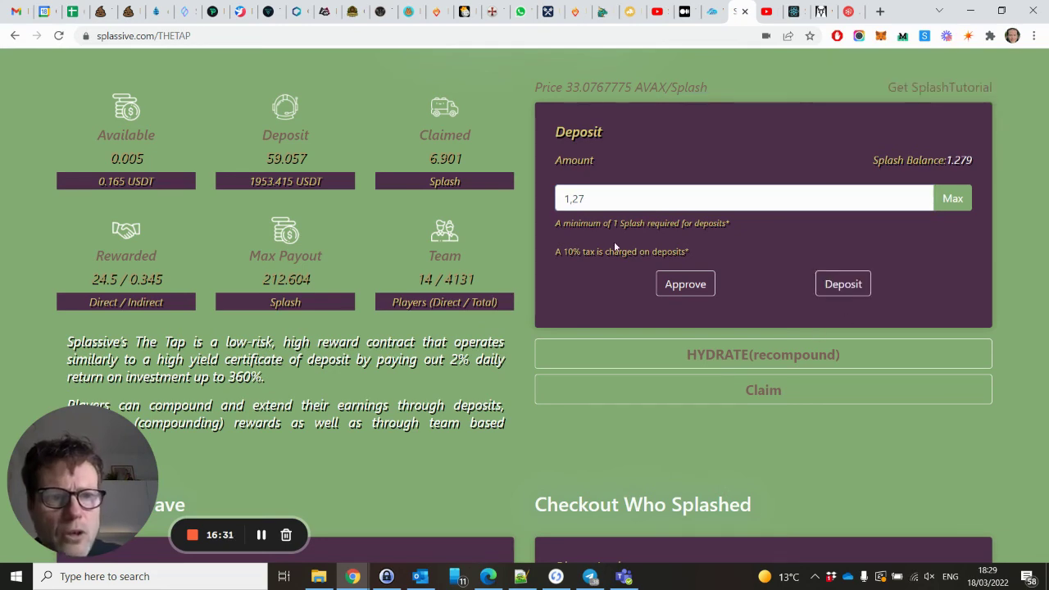
# Refill the full balance, request approval, then cut the amount to exactly 1 Splash and deposit.
pyautogui.click(953, 194)
pyautogui.click(690, 284)
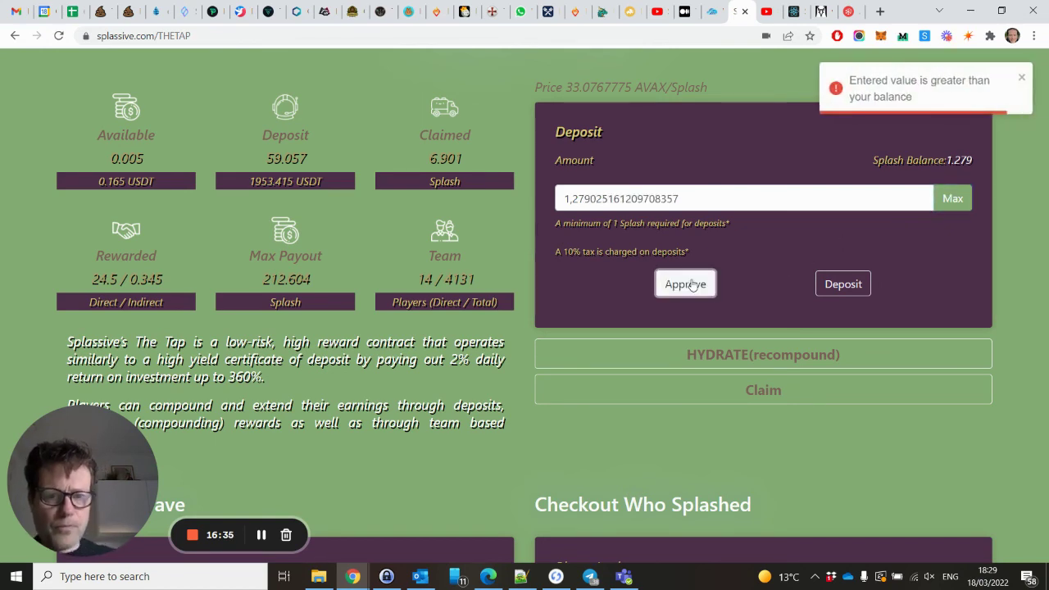
pyautogui.click(1027, 79)
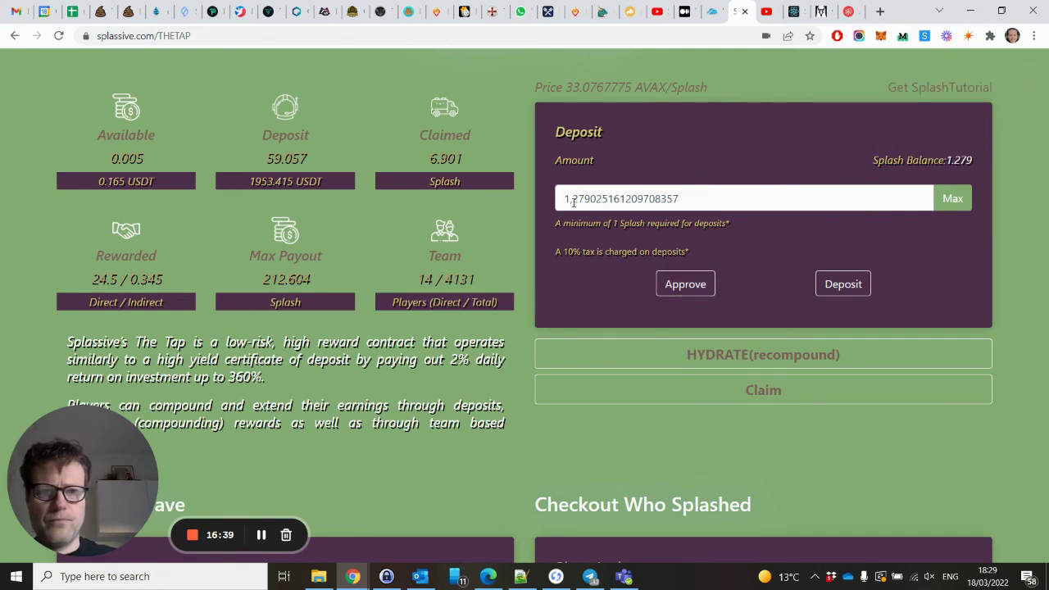
pyautogui.moveTo(566, 200); pyautogui.dragTo(760, 198)
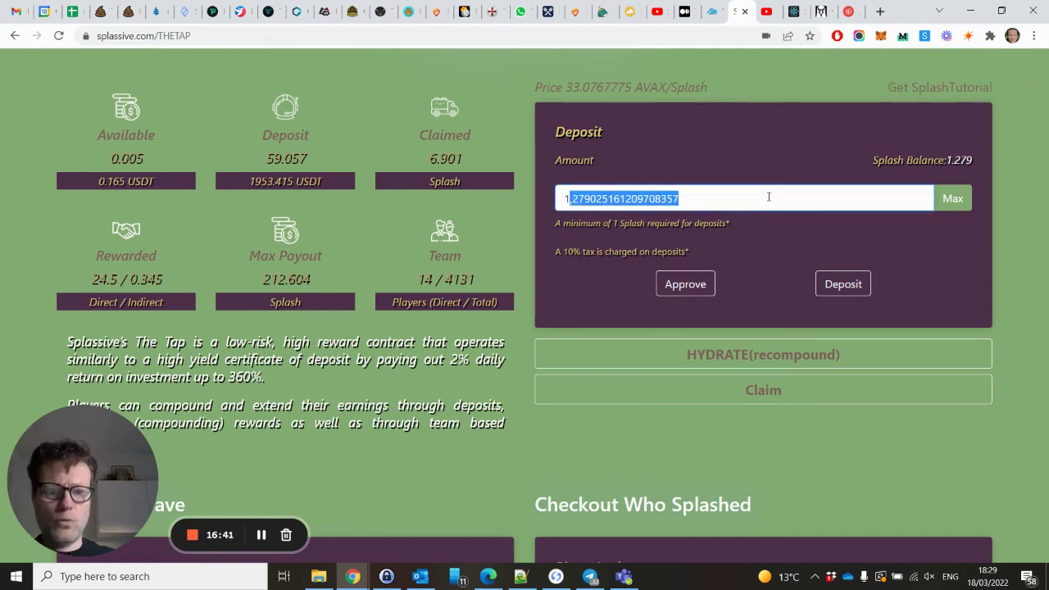
pyautogui.press('BackSpace')
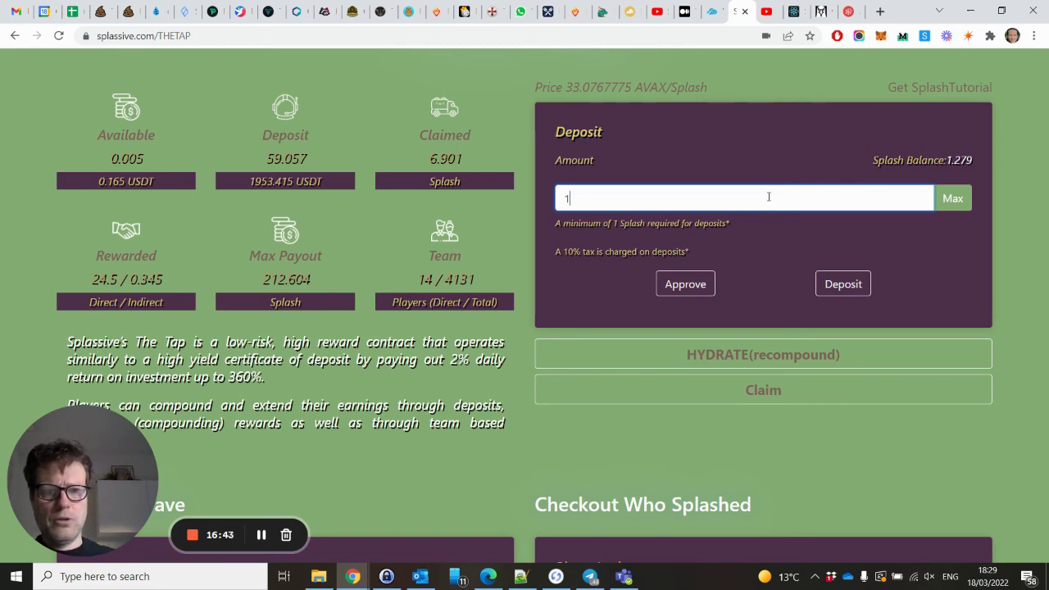
pyautogui.click(844, 284)
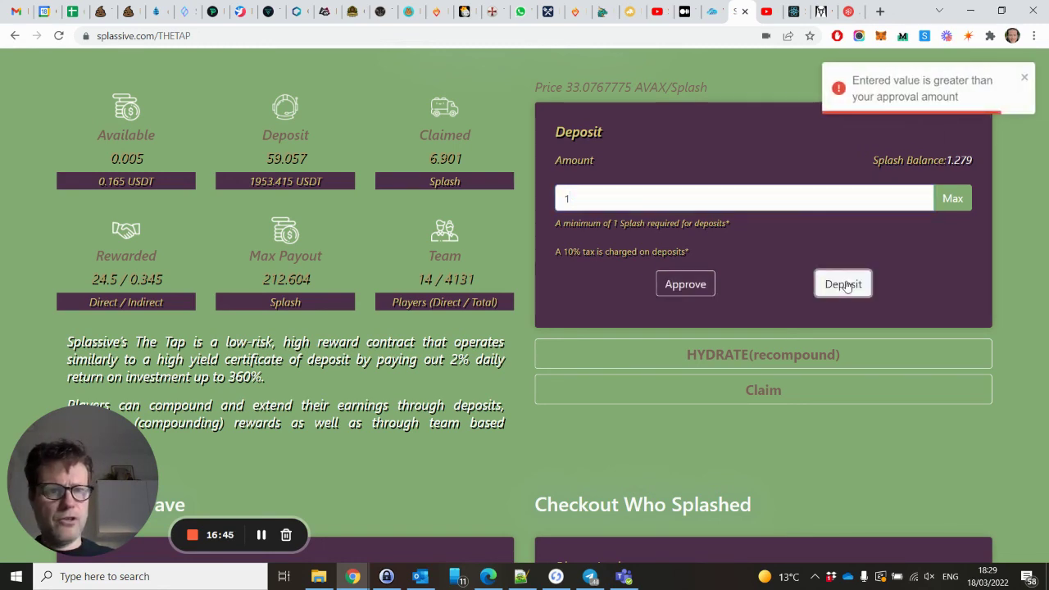
# Approve Splash spending in MetaMask, then confirm the 1 Splash deposit to The Tap (0.04269114 AVAX fee).
pyautogui.click(697, 286)
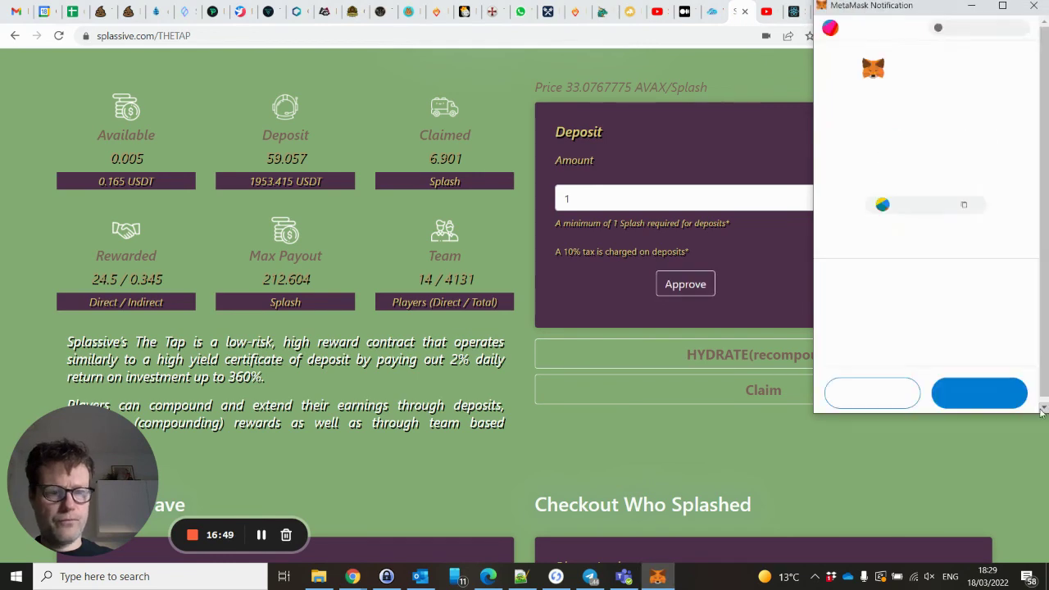
pyautogui.click(981, 407)
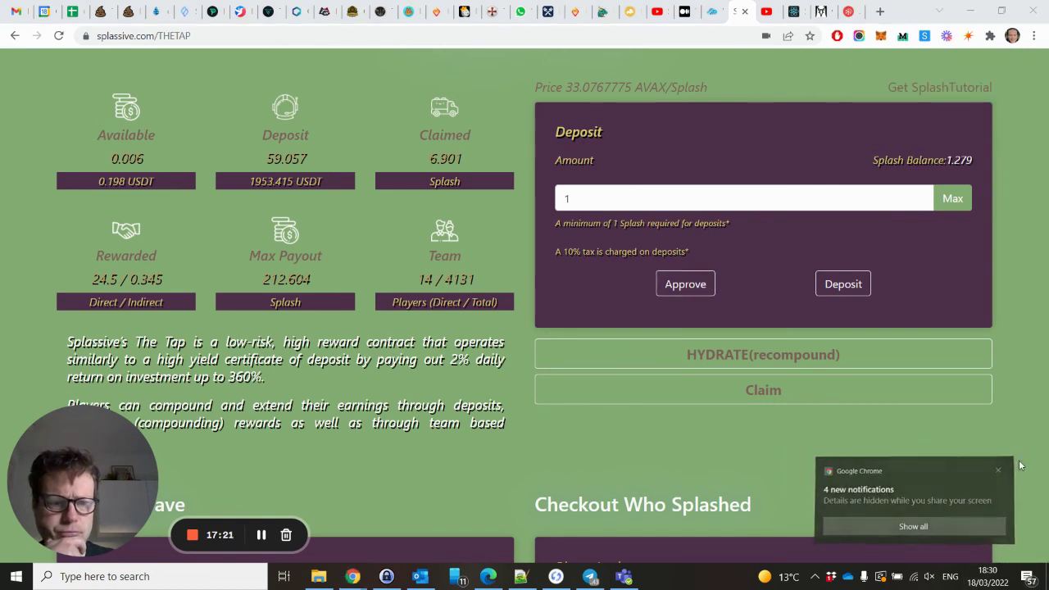
pyautogui.click(843, 284)
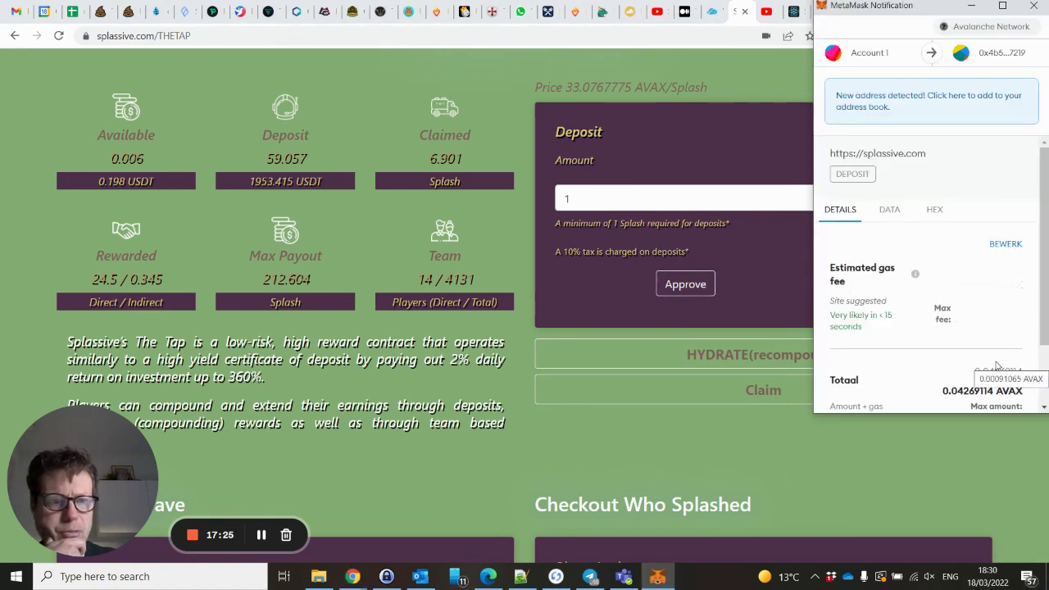
pyautogui.scroll(-2, 994, 367)
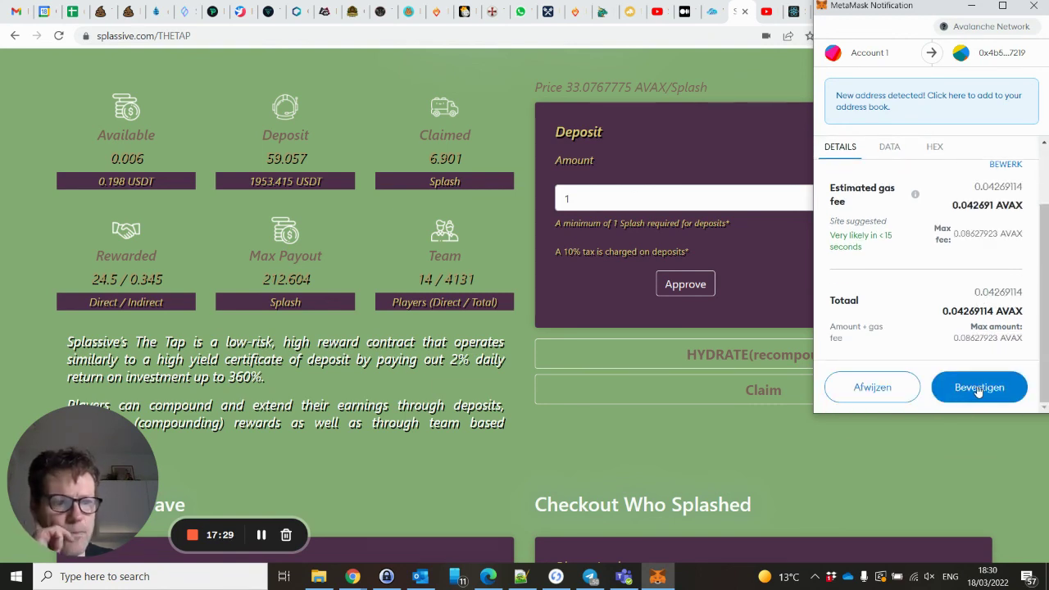
pyautogui.click(977, 388)
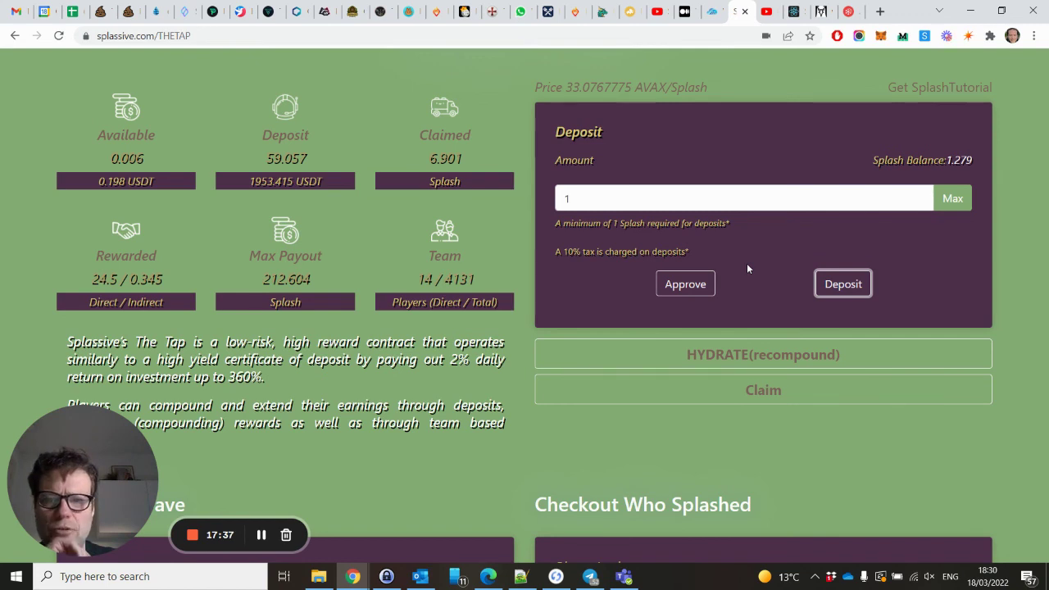
# Reload The Tap via The Well and confirm 59.957 Splash deposited, 215.844 max payout, 0.279 balance.
pyautogui.scroll(2, 746, 268)
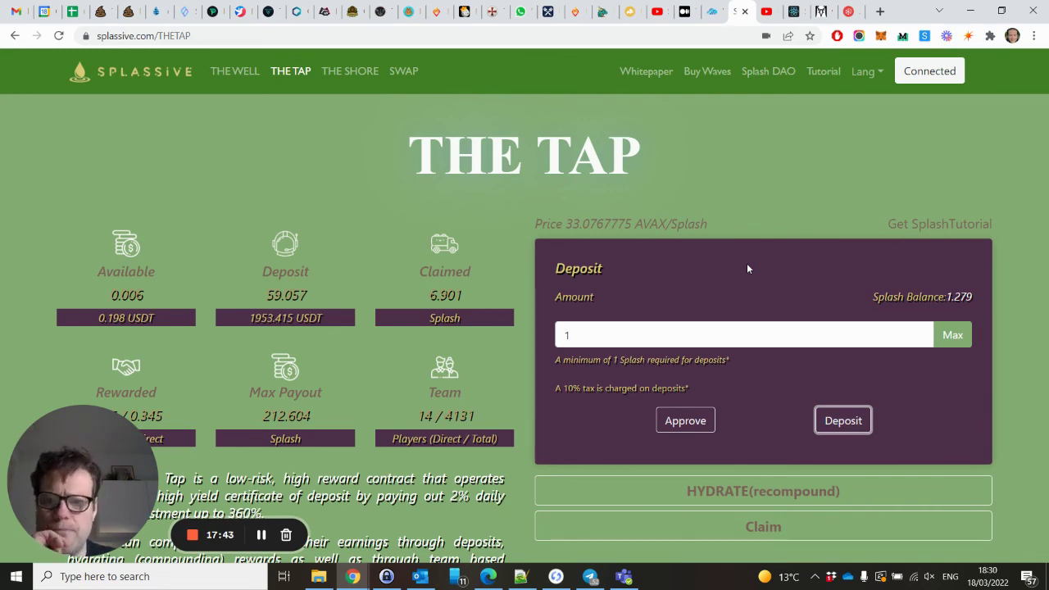
pyautogui.scroll(-8, 746, 268)
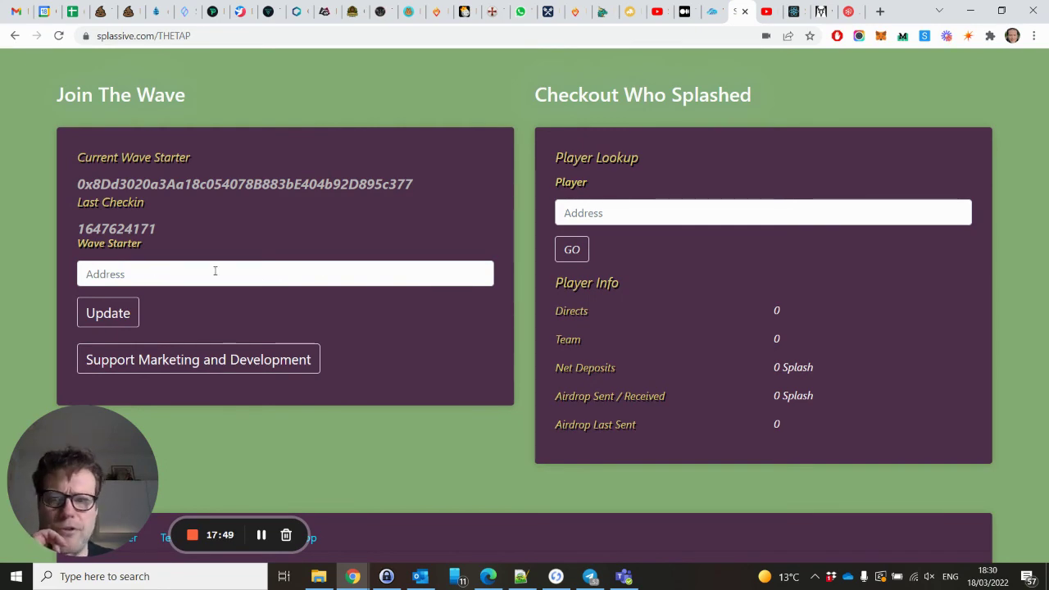
pyautogui.scroll(5, 399, 283)
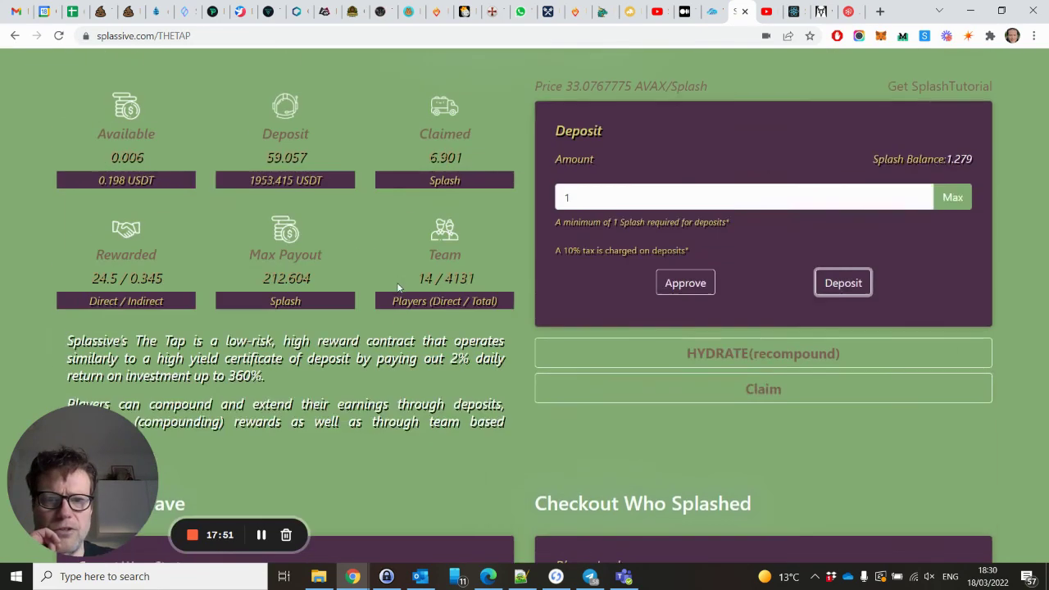
pyautogui.scroll(2, 397, 284)
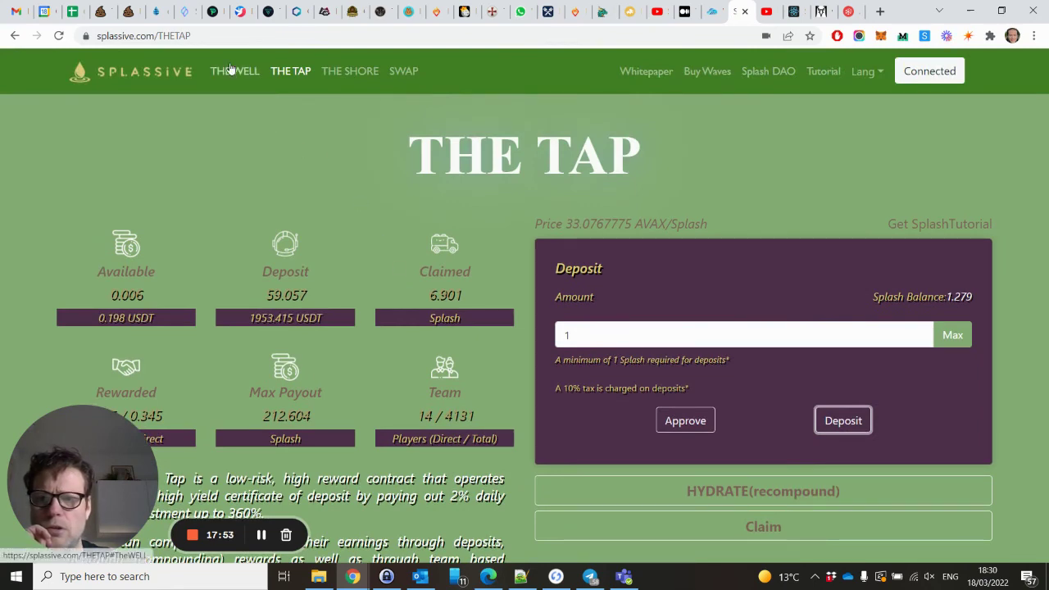
pyautogui.click(232, 71)
pyautogui.scroll(-2, 668, 320)
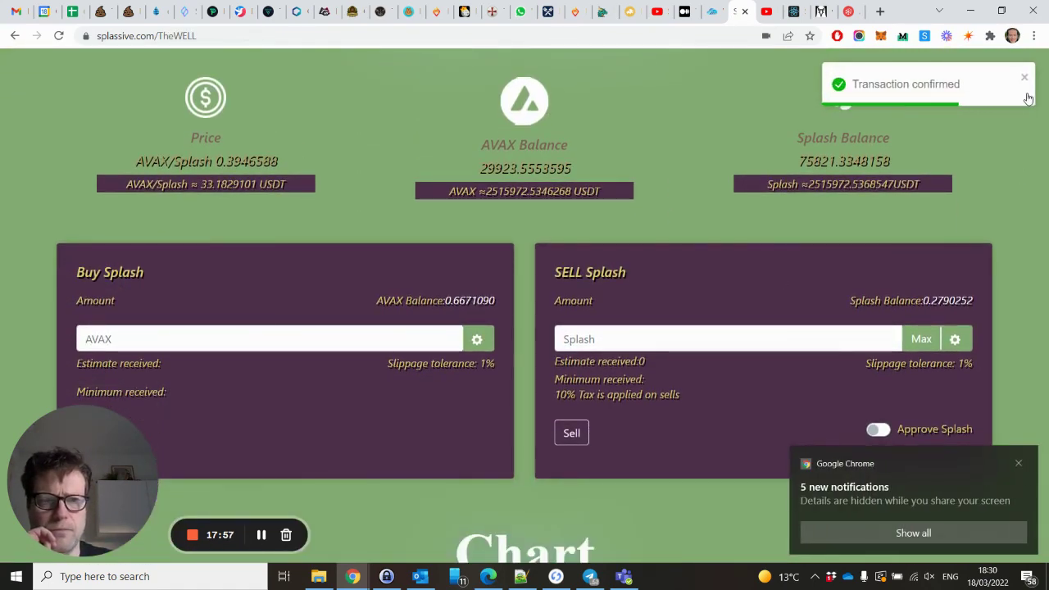
pyautogui.click(1024, 80)
pyautogui.scroll(2, 814, 196)
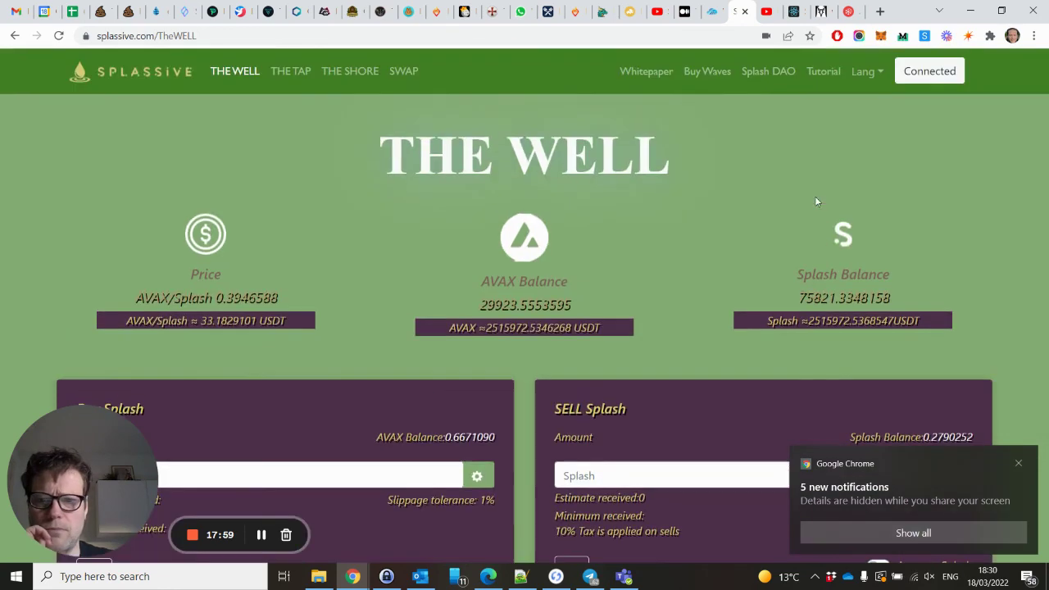
pyautogui.click(290, 70)
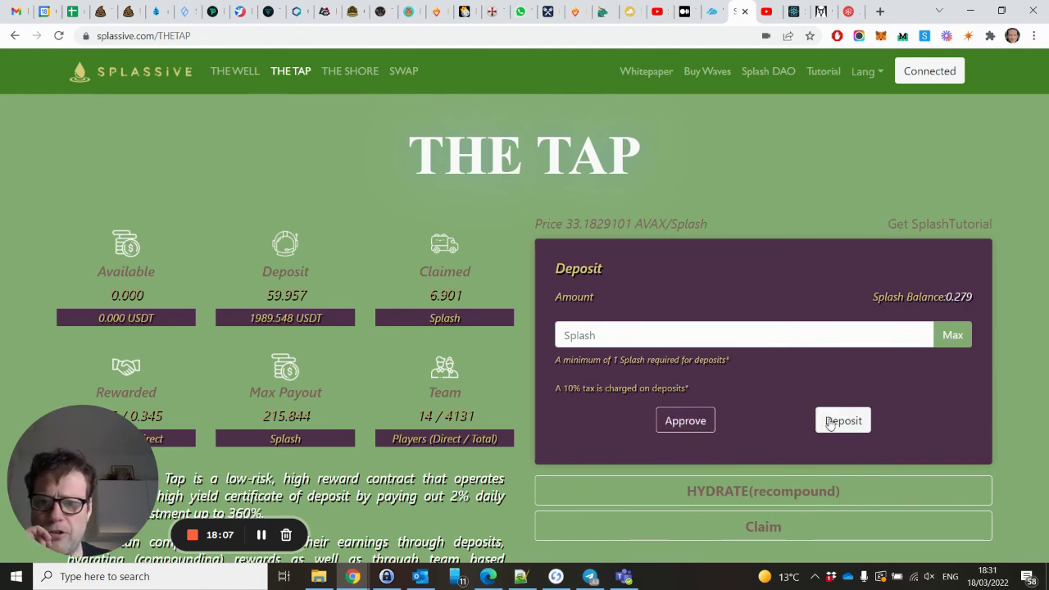
pyautogui.scroll(-2, 463, 348)
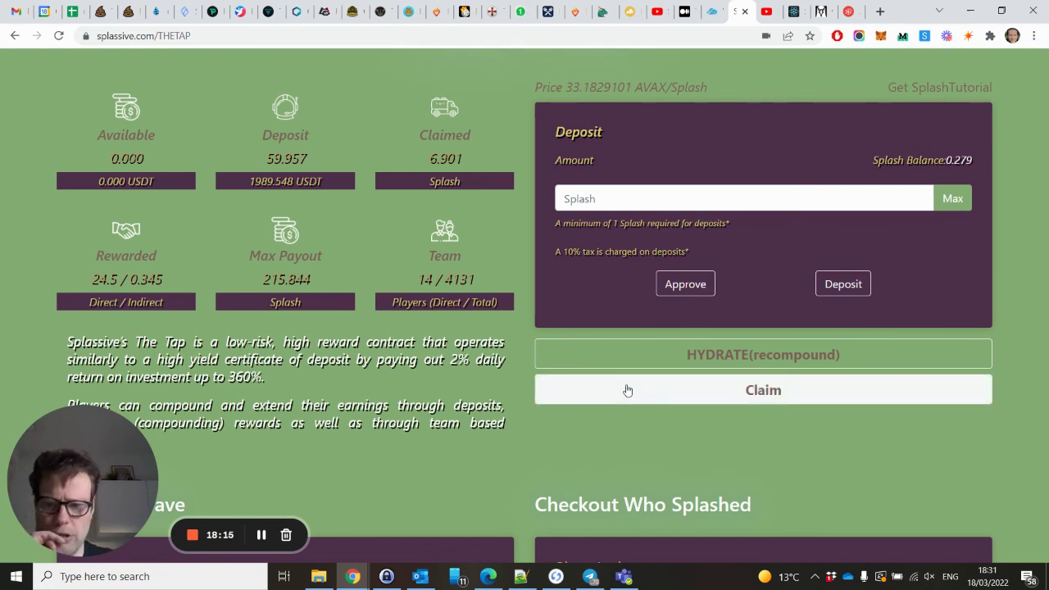
pyautogui.scroll(-1, 626, 390)
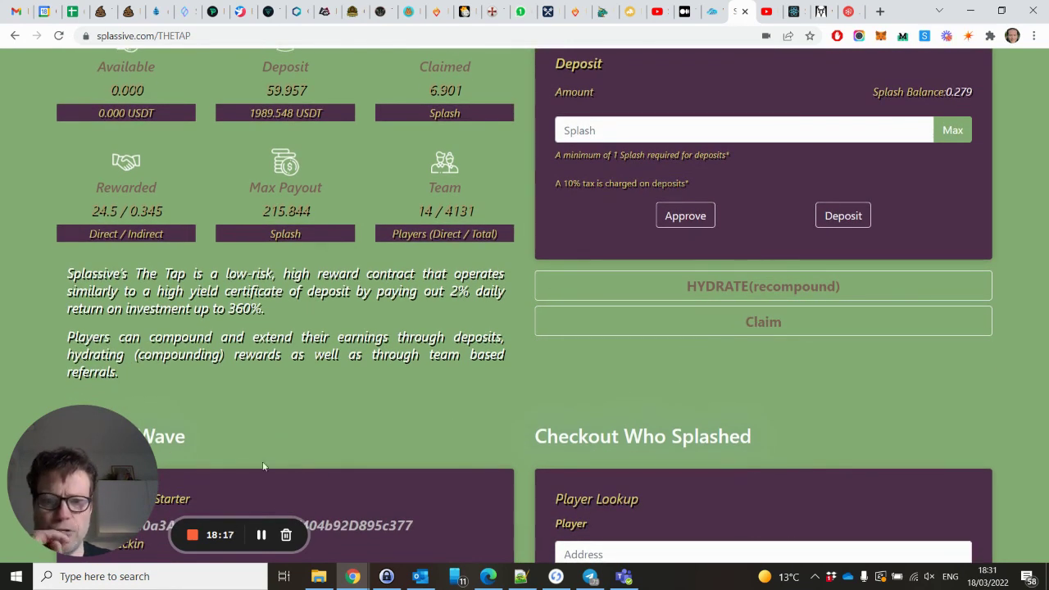